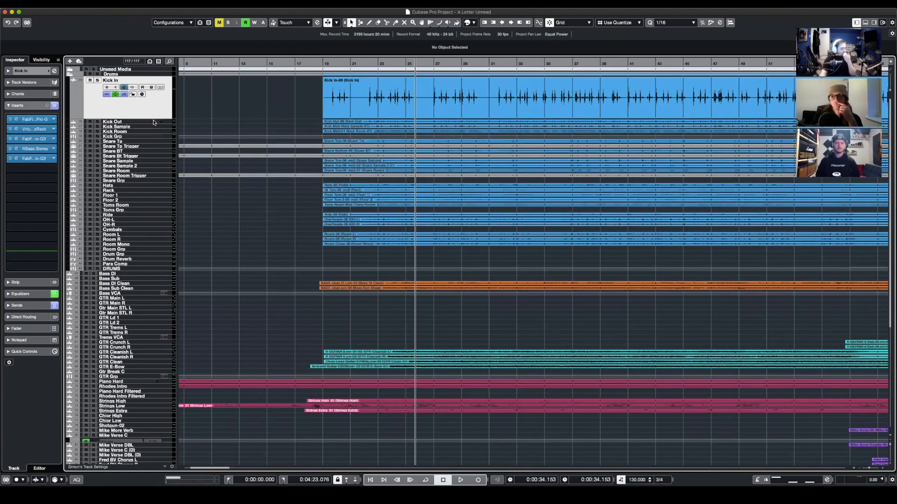
- Solo the Kick In track with its inserts bypassed and play it from near the start of its audio, around bar 19
click(96, 80)
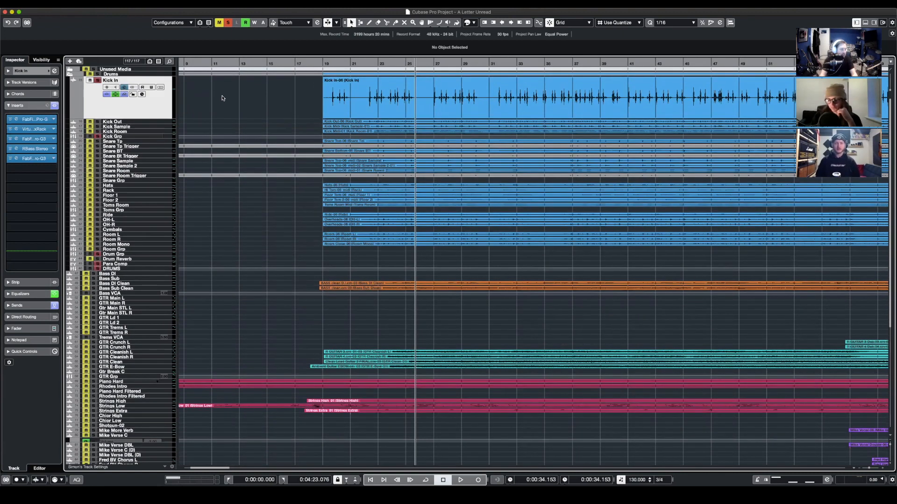
click(362, 69)
drag(329, 79, 328, 86)
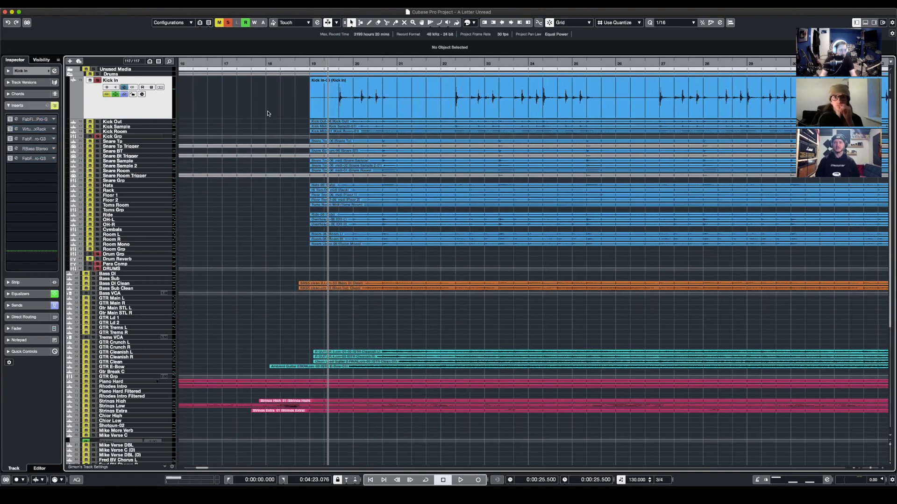
key(space)
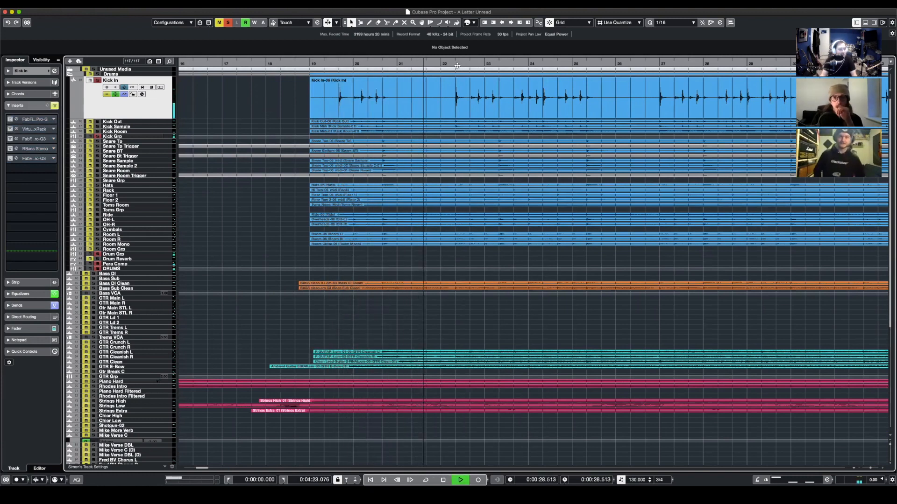
- Enable the Pro-G gate and Virtual Mix Rack inserts on Kick In during playback, reviewing the settings of each
click(10, 119)
click(17, 120)
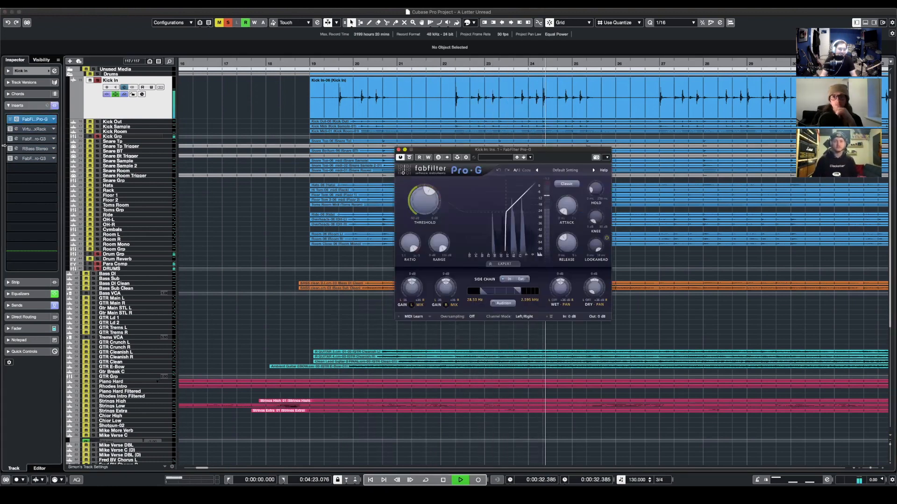
click(16, 132)
click(16, 131)
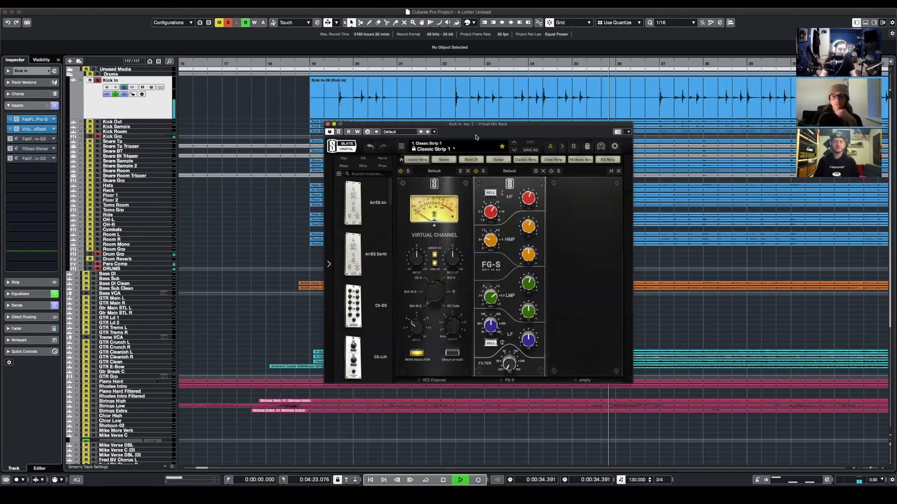
drag(466, 125, 527, 142)
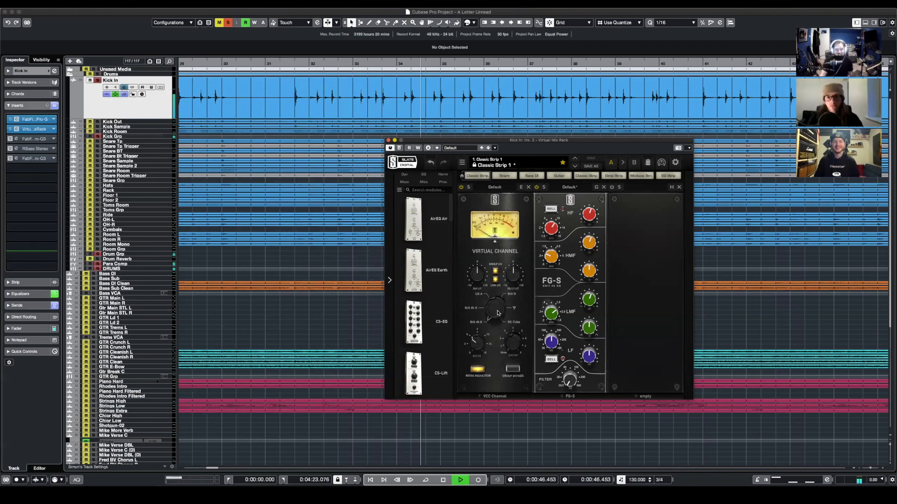
click(388, 141)
click(402, 155)
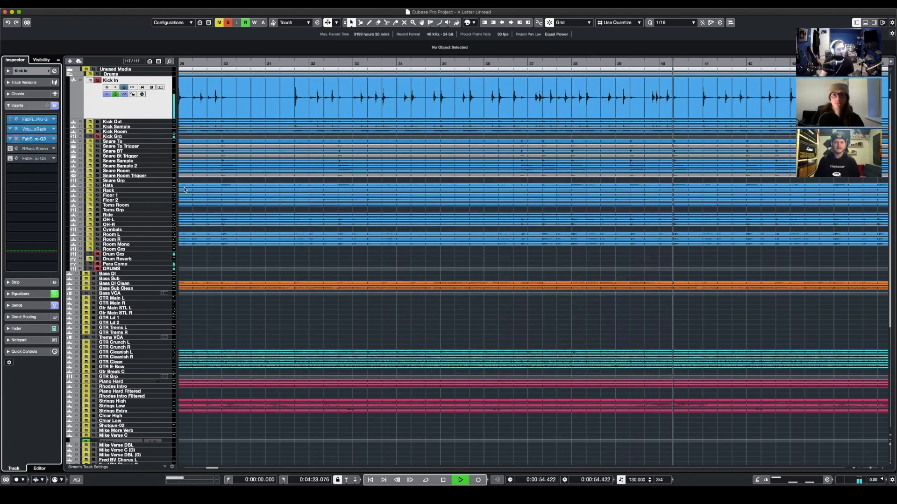
- Inspect the third-slot Pro-Q 3 and RBass inserts on Kick In, comparing the sound with RBass bypassed and active
click(34, 139)
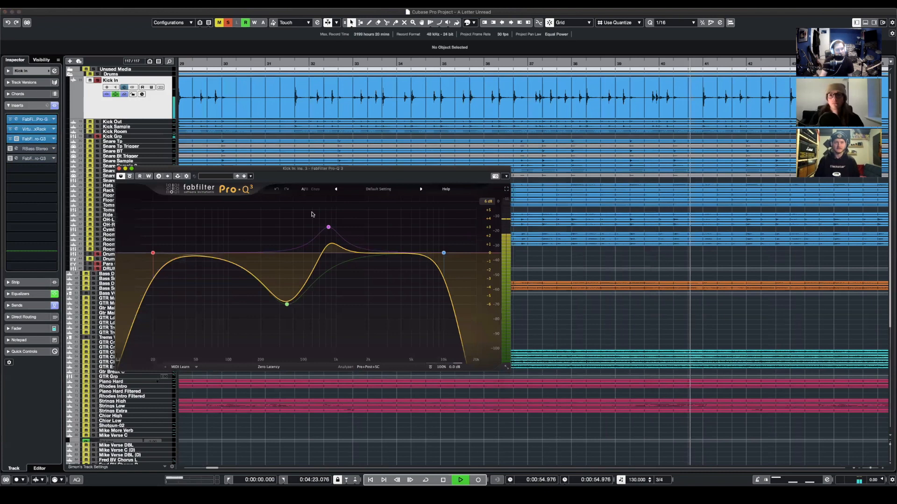
click(34, 149)
drag(393, 197, 551, 180)
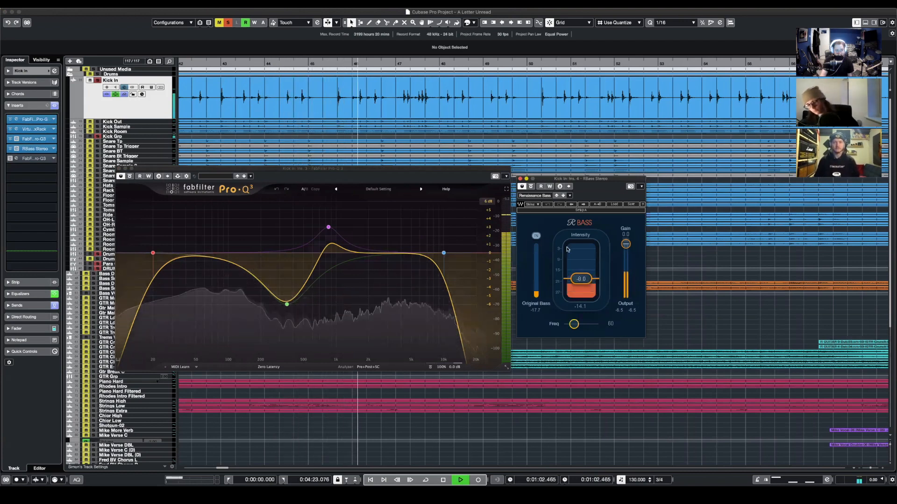
click(520, 179)
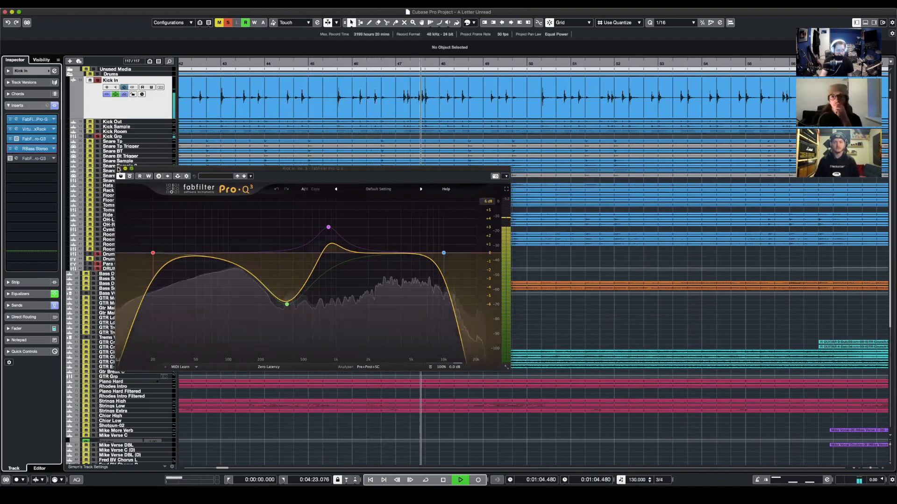
click(119, 169)
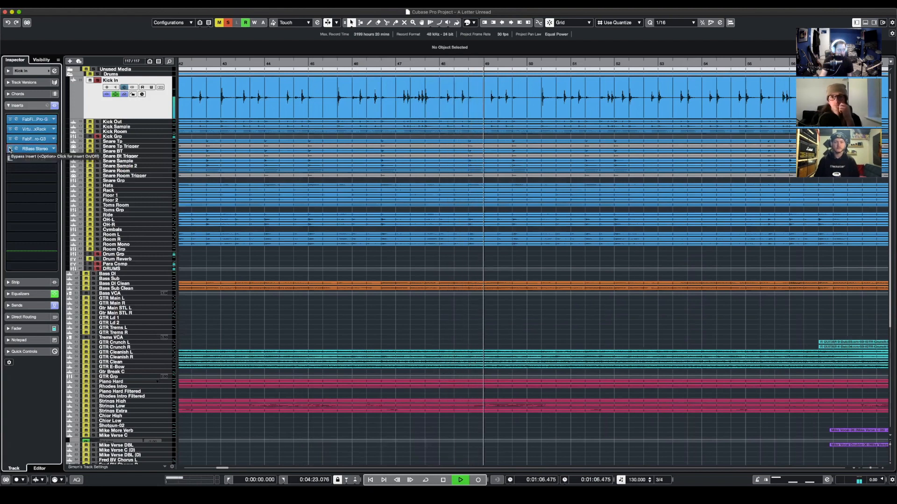
click(9, 149)
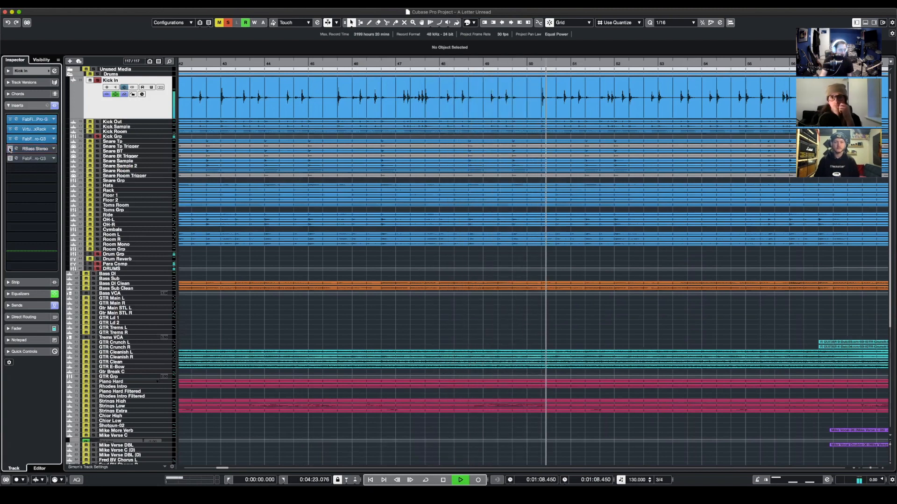
click(10, 148)
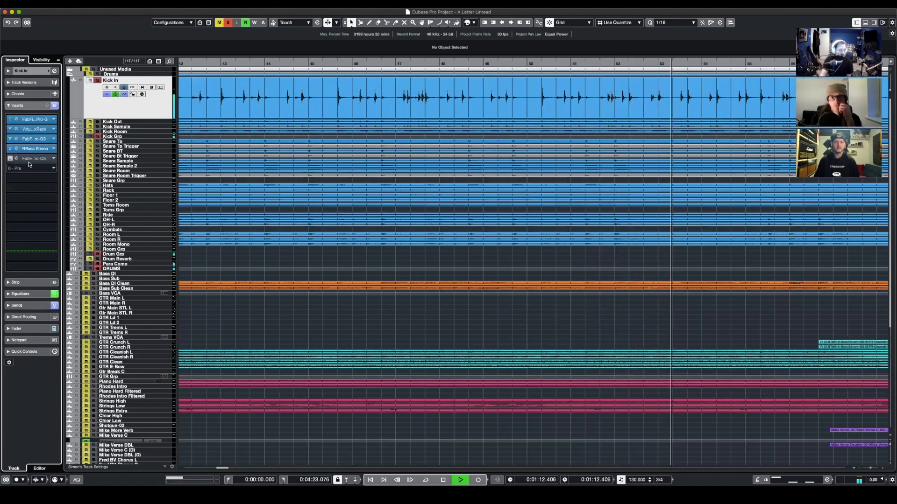
- Enable the last Pro-Q 3 insert on Kick In and inspect its low-mid cut
click(10, 158)
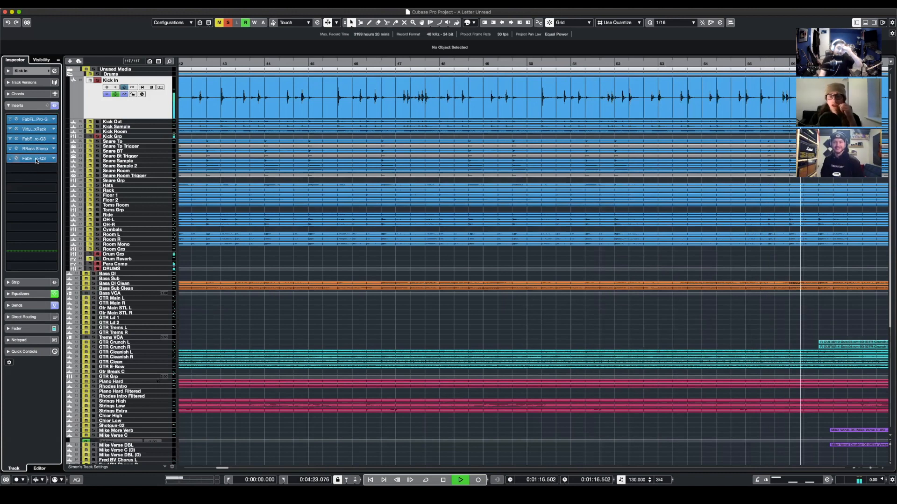
click(36, 158)
drag(406, 196, 501, 211)
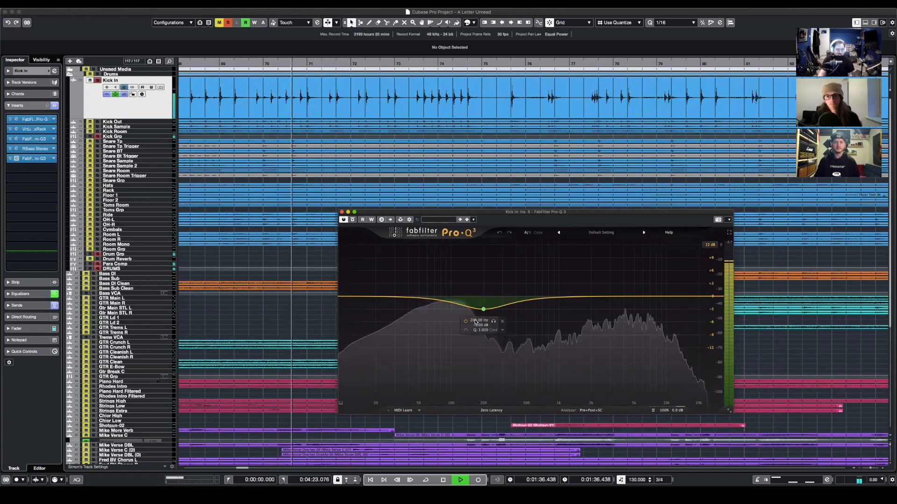
click(342, 212)
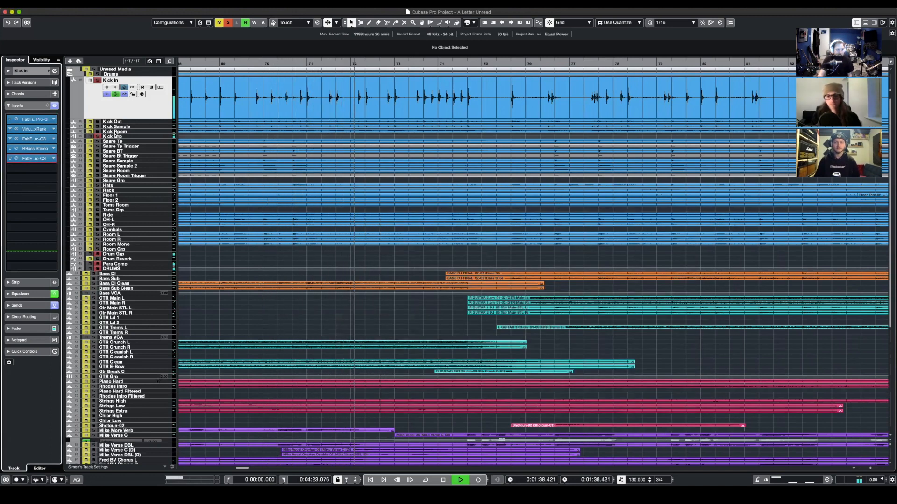
- Switch the solo from Kick In to Kick Out and enlarge the Kick Out track to show its waveform
click(97, 122)
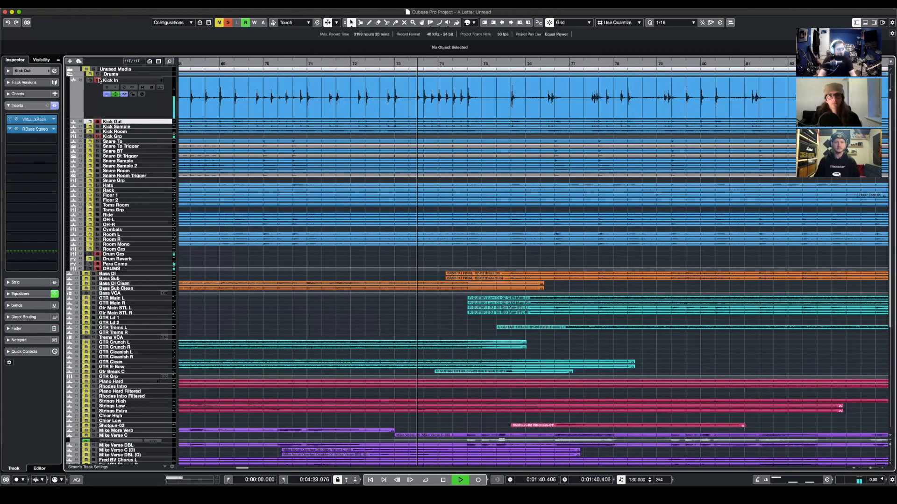
key(alt+Down)
key(alt+Down)
key(alt+Down)
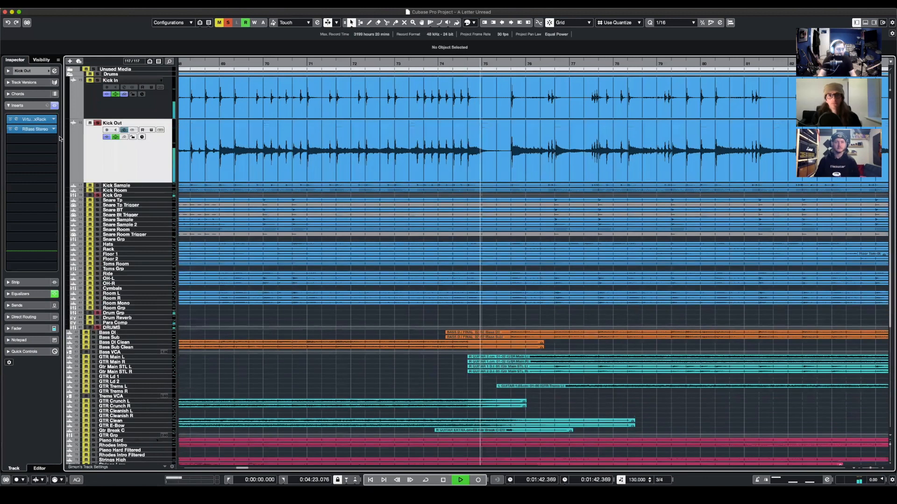
click(33, 71)
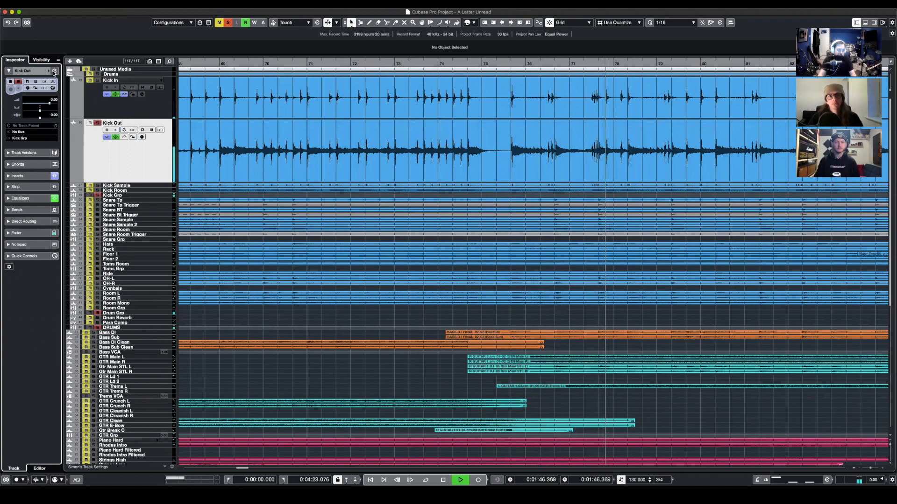
click(55, 71)
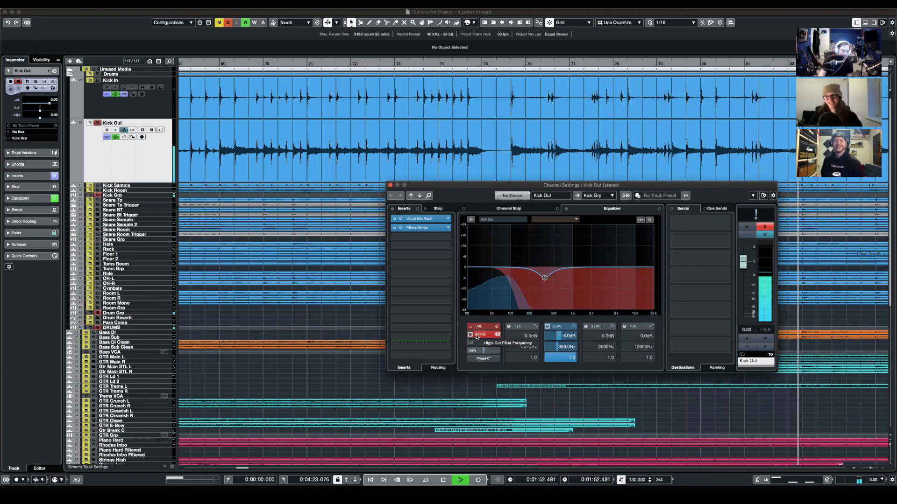
click(417, 228)
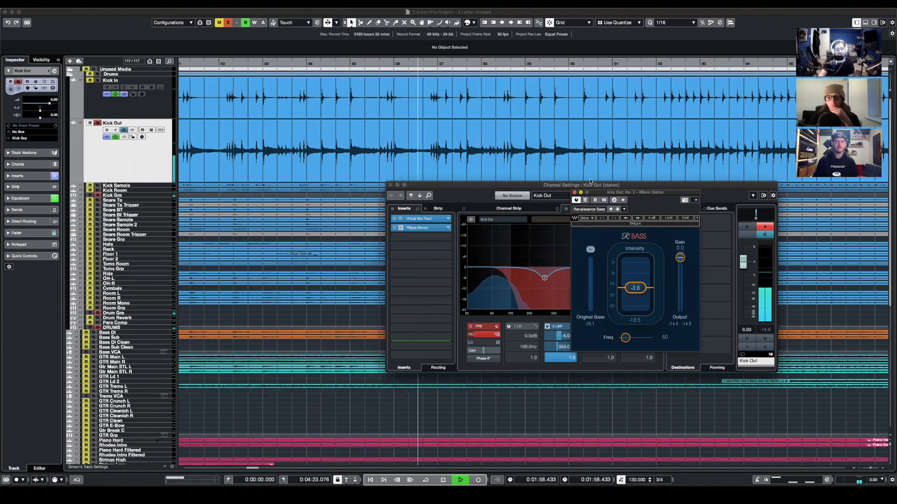
click(574, 193)
click(419, 219)
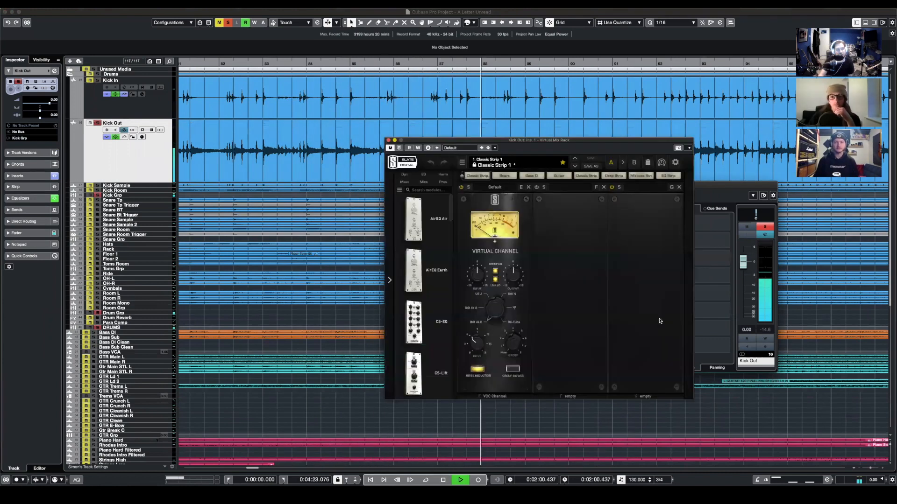
click(389, 140)
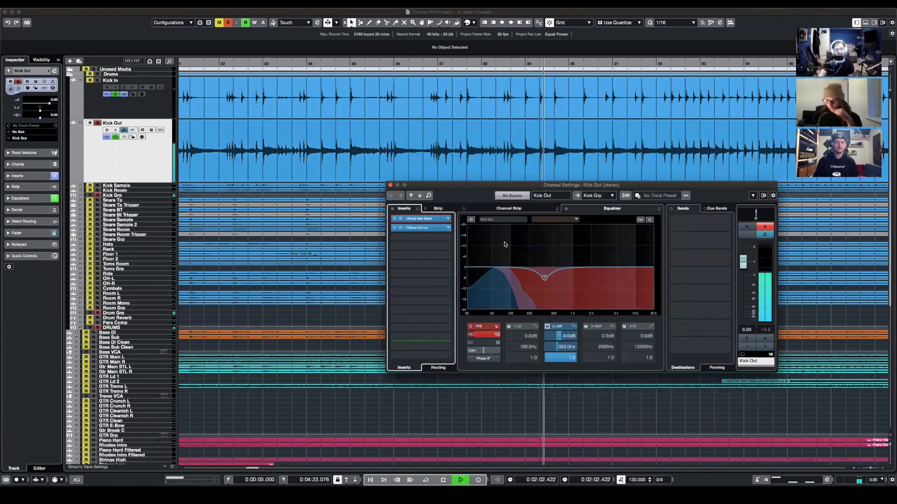
click(391, 186)
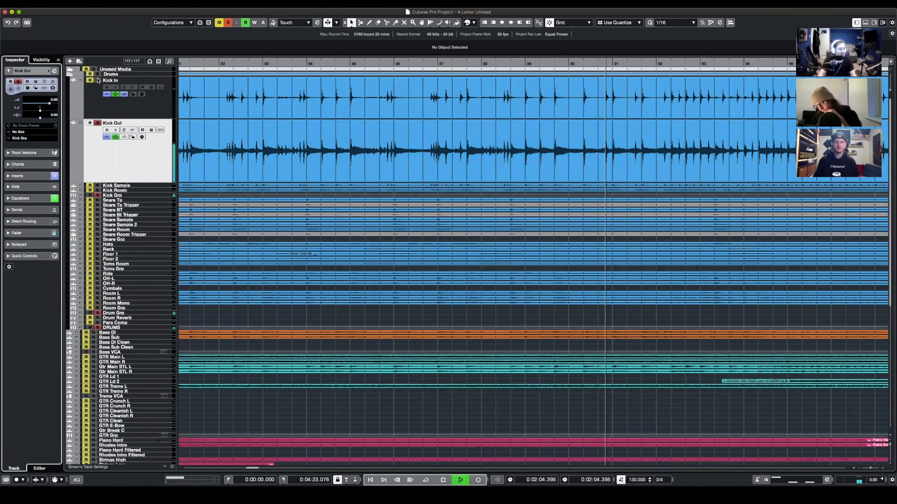
- Play Kick In from an earlier position, toggle Kick Out's solo to compare the two together, and stop playback
key(g)
key(g)
key(g)
key(g)
key(g)
key(g)
key(g)
key(g)
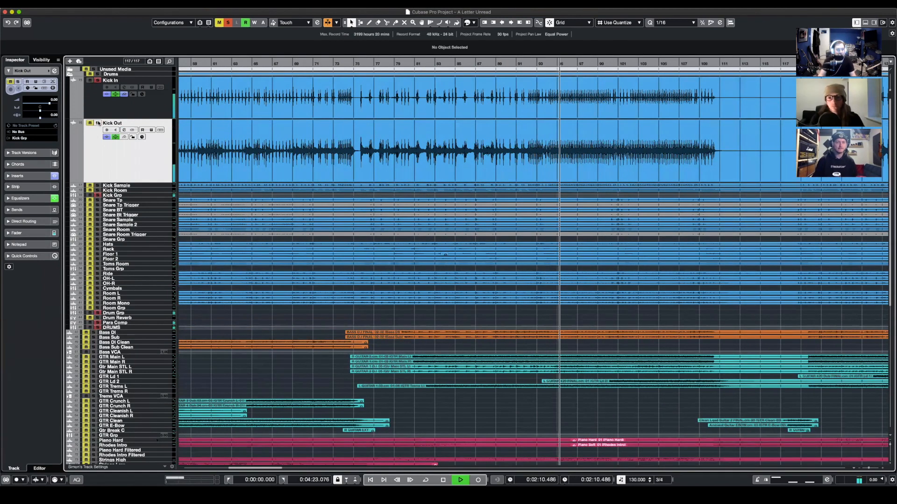
click(304, 65)
click(97, 123)
click(97, 123)
key(g)
key(g)
key(g)
key(g)
key(space)
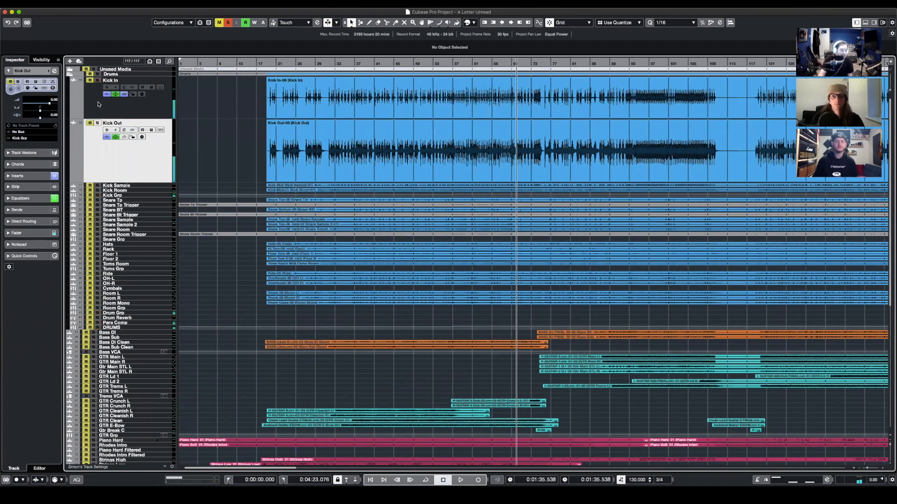
- Clear all solos, solo the Kick Sample track and select it to show its waveform enlarged
click(228, 22)
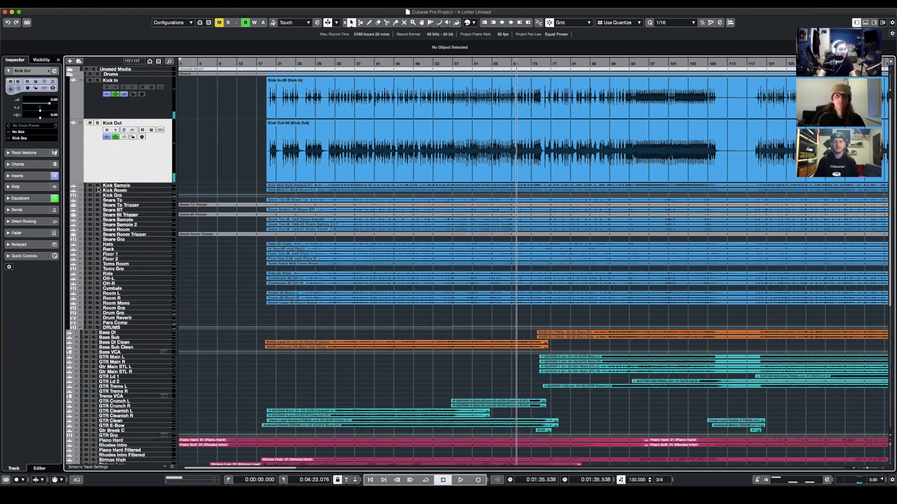
click(98, 185)
click(135, 186)
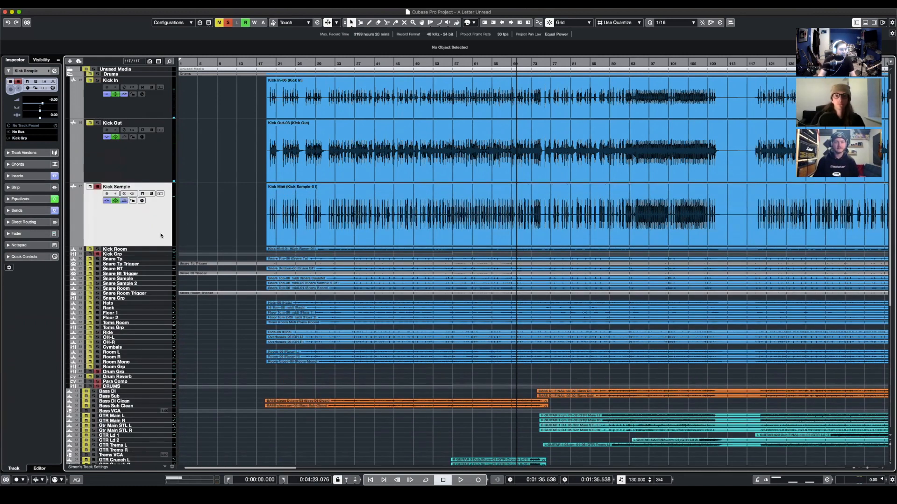
- Examine the Kick Sample waveform against Kick In and Kick Out across the whole song
key(g)
key(g)
key(g)
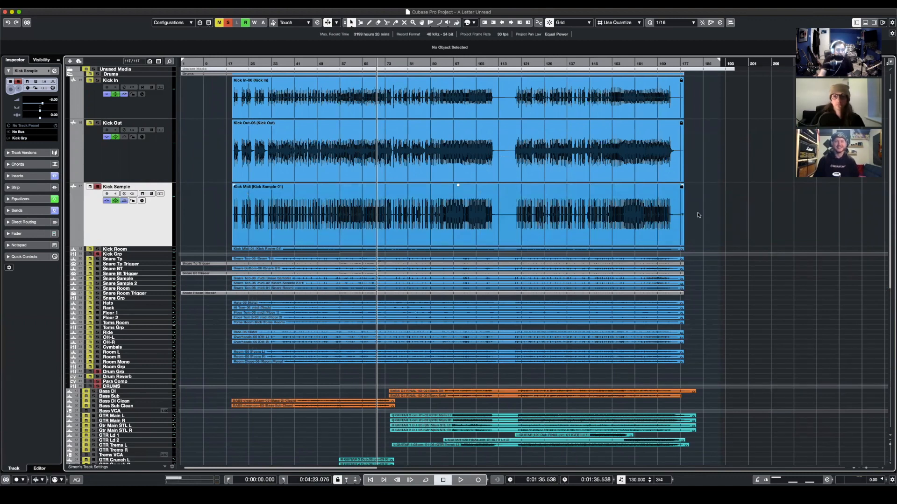
key(h)
key(h)
key(h)
key(h)
key(h)
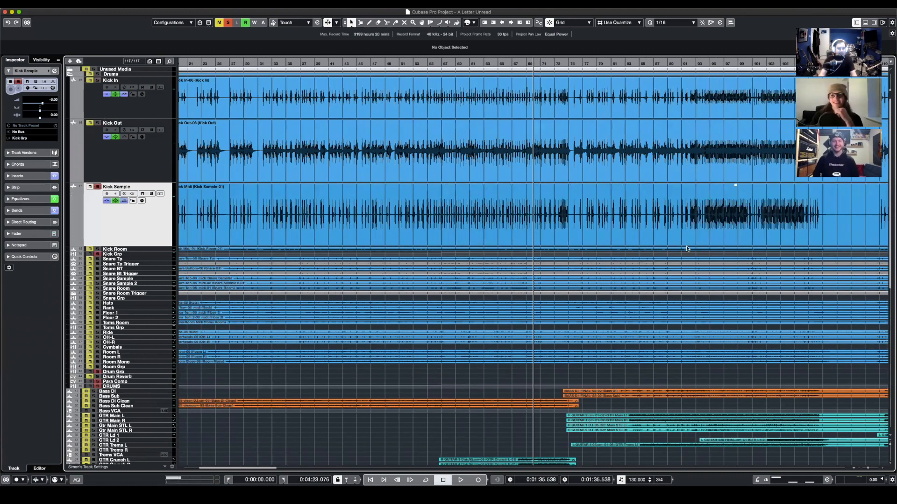
scroll(688, 243, right, 3)
click(443, 71)
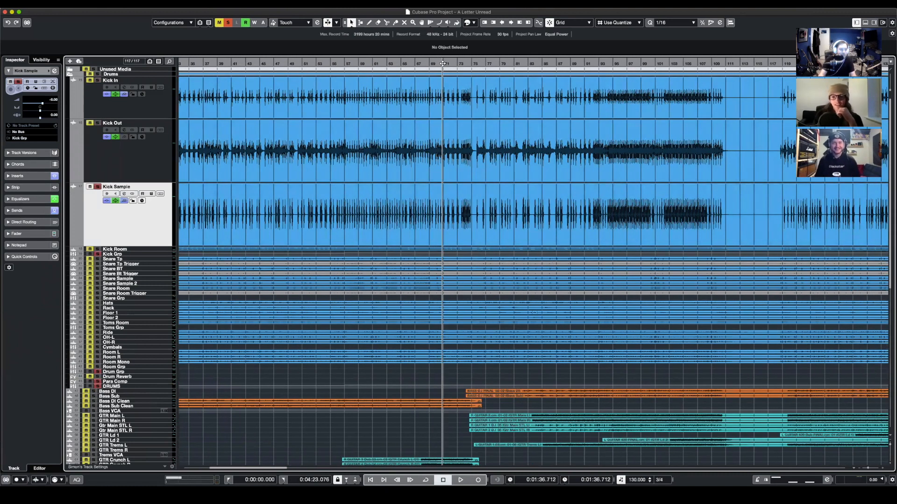
key(g)
scroll(645, 184, left, 2)
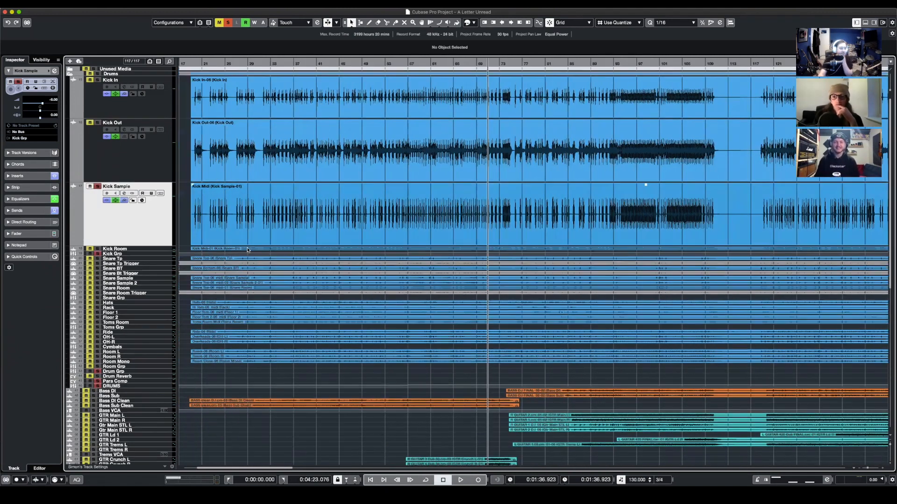
- Select the Kick Grp track and enlarge it to view its volume automation across the arrangement
click(165, 254)
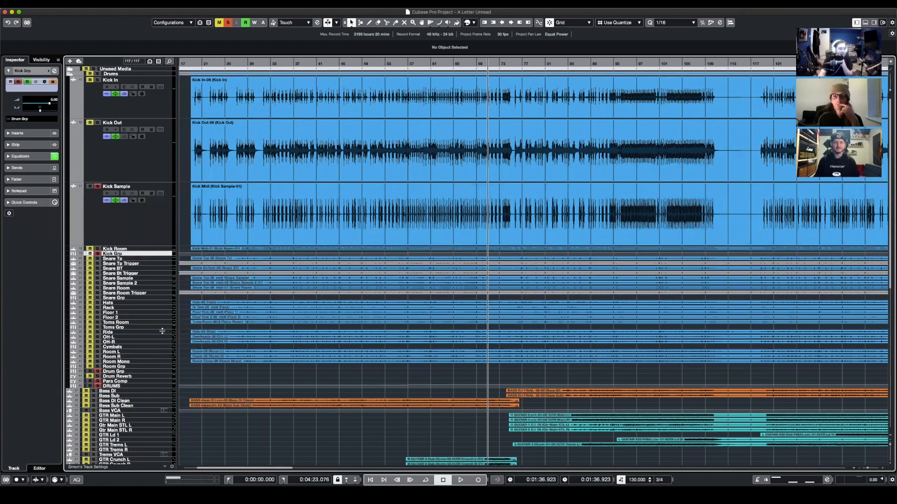
drag(162, 331, 162, 335)
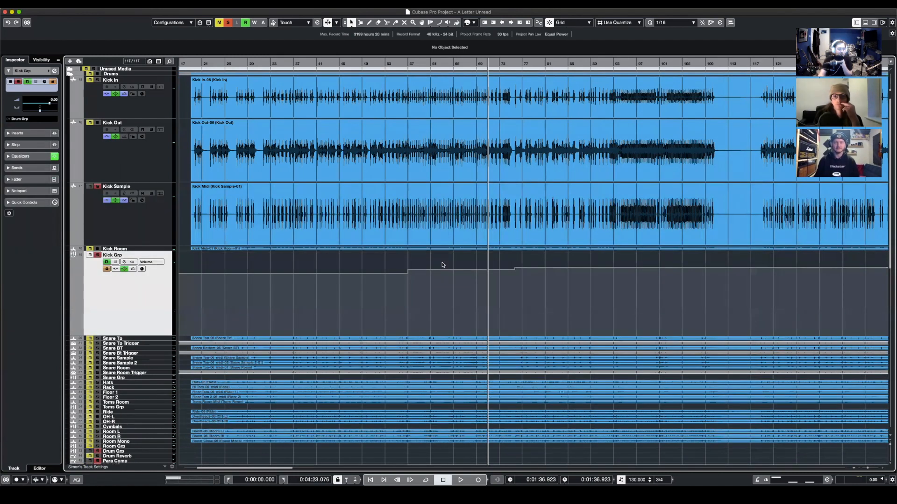
scroll(654, 290, right, 1)
scroll(677, 289, left, 5)
scroll(673, 290, right, 4)
scroll(701, 316, left, 4)
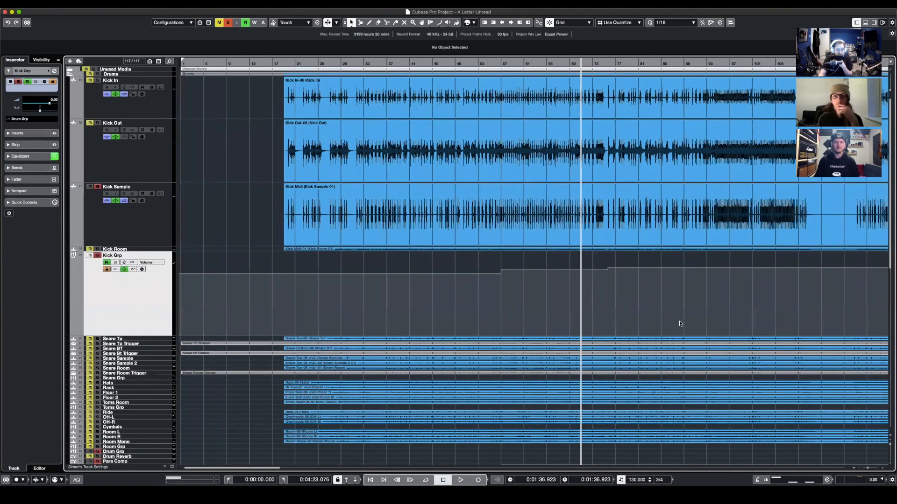
- Select the soloed Kick Sample track, start playback and inspect its Virtual Mix Rack insert, closing the plug-in window
scroll(574, 322, right, 5)
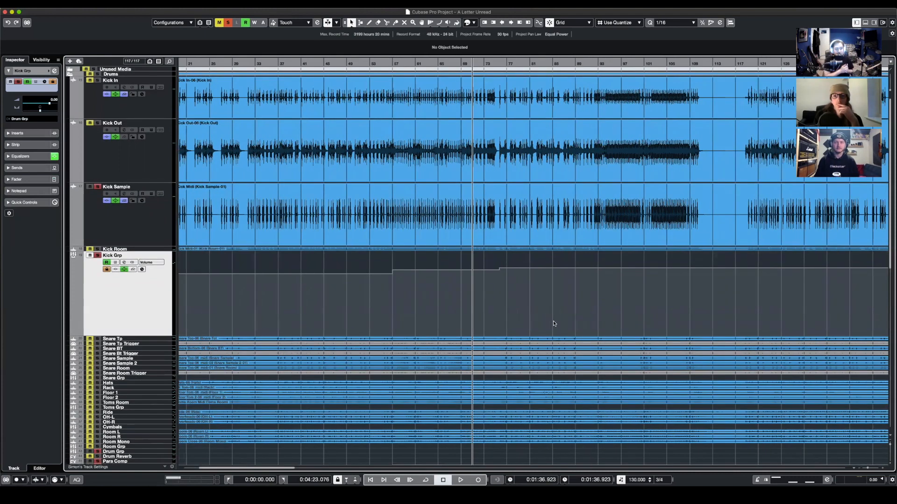
scroll(551, 323, down, 3)
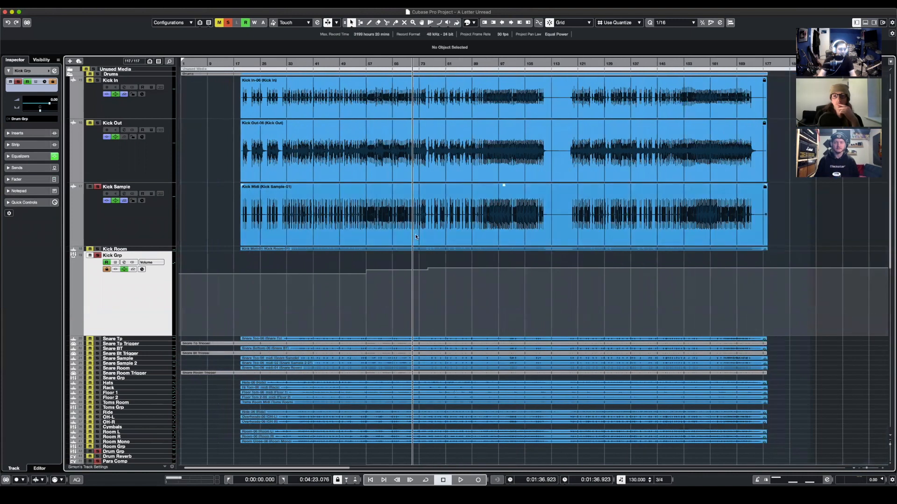
click(116, 240)
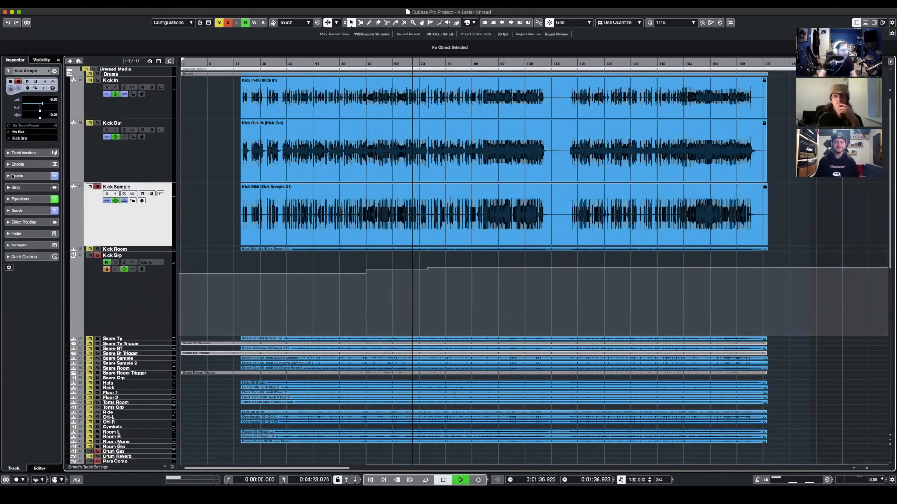
click(14, 175)
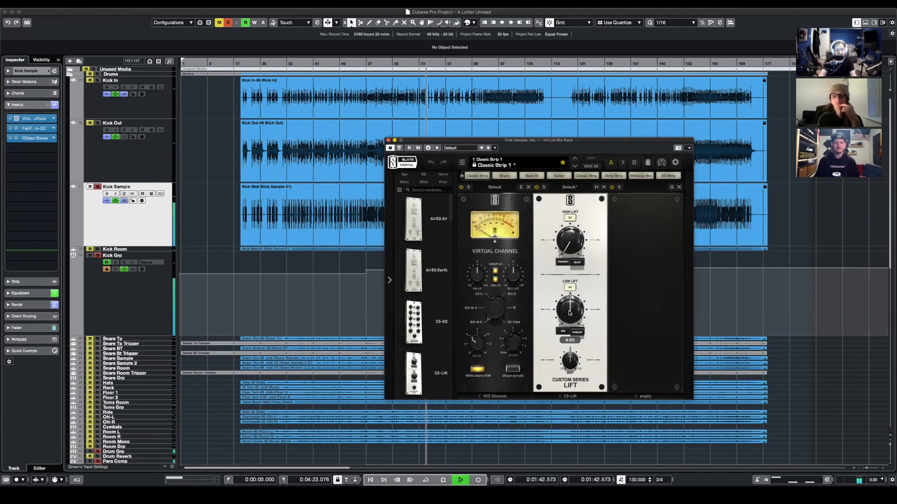
click(389, 141)
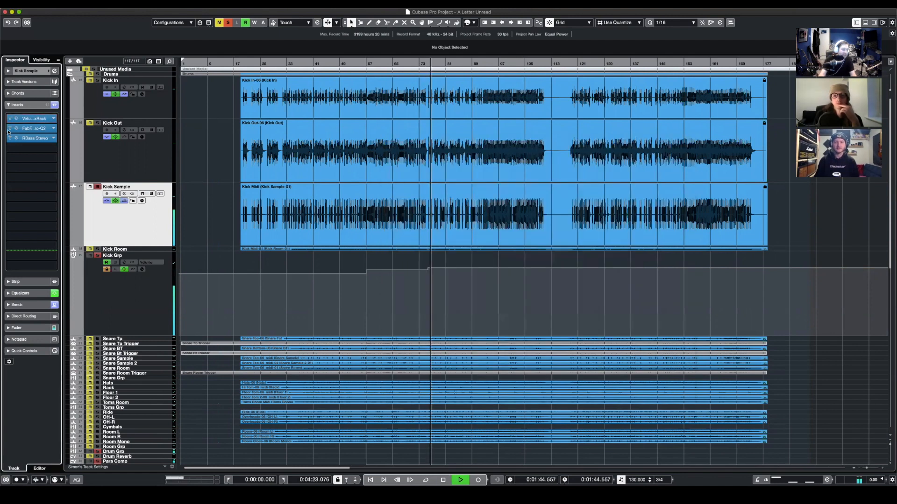
- Inspect Kick Sample's FabFilter Pro-Q 2 curve and RBass Stereo settings during playback, closing each plug-in window
click(17, 128)
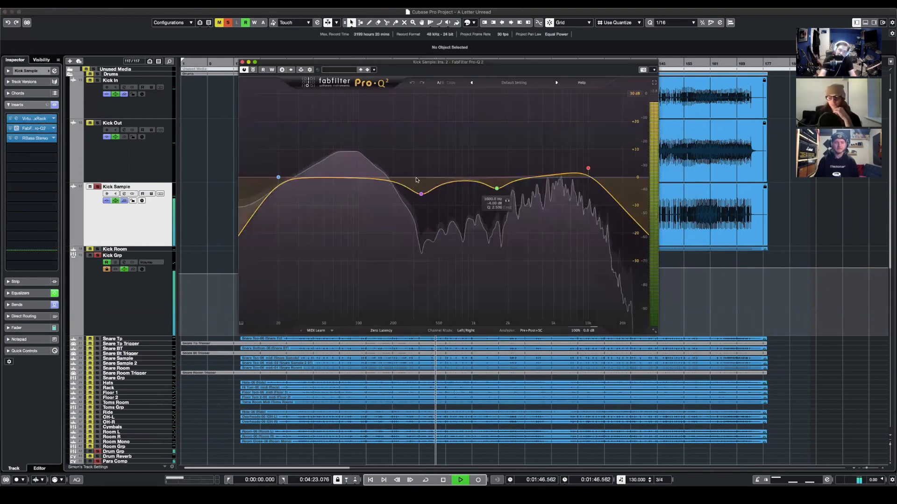
mouse_move(593, 159)
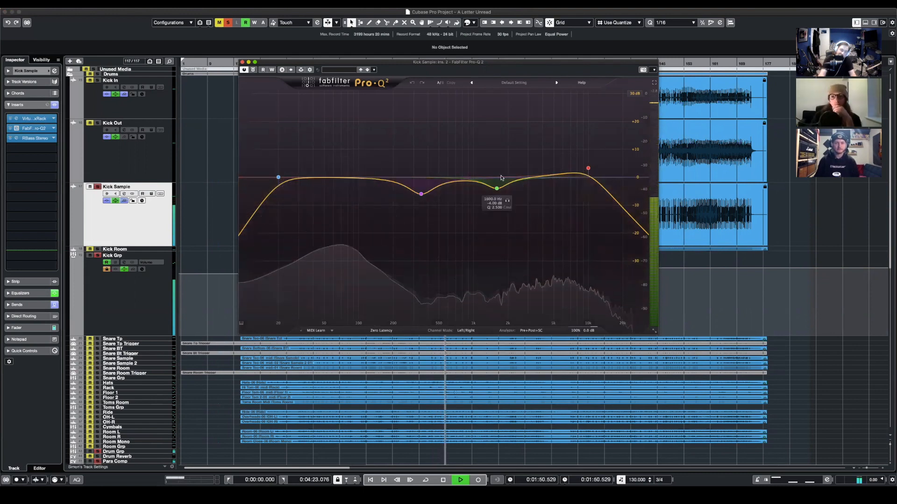
click(31, 129)
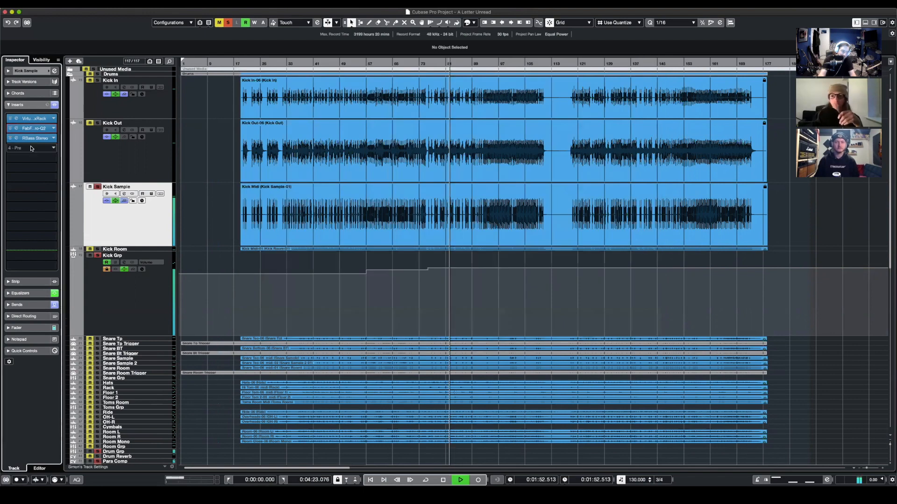
click(29, 141)
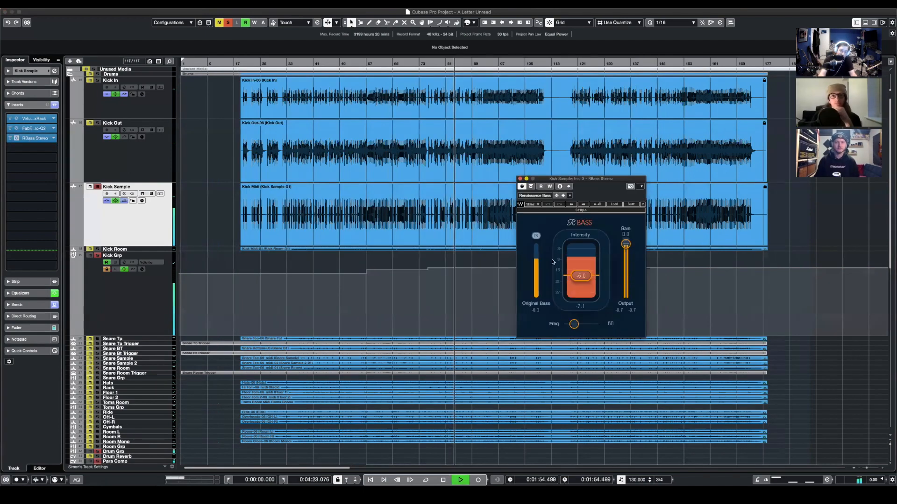
click(519, 179)
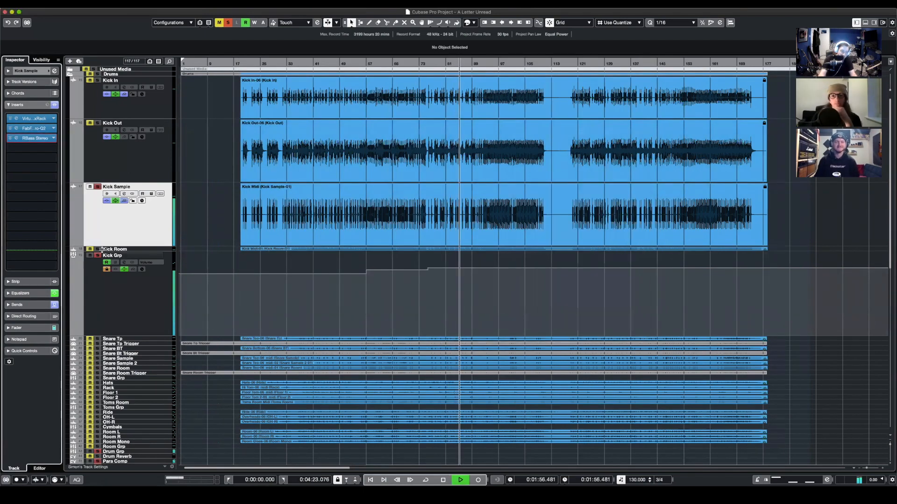
- Solo and select the Kick Room track, and inspect the modules in its Virtual Mix Rack insert
click(136, 250)
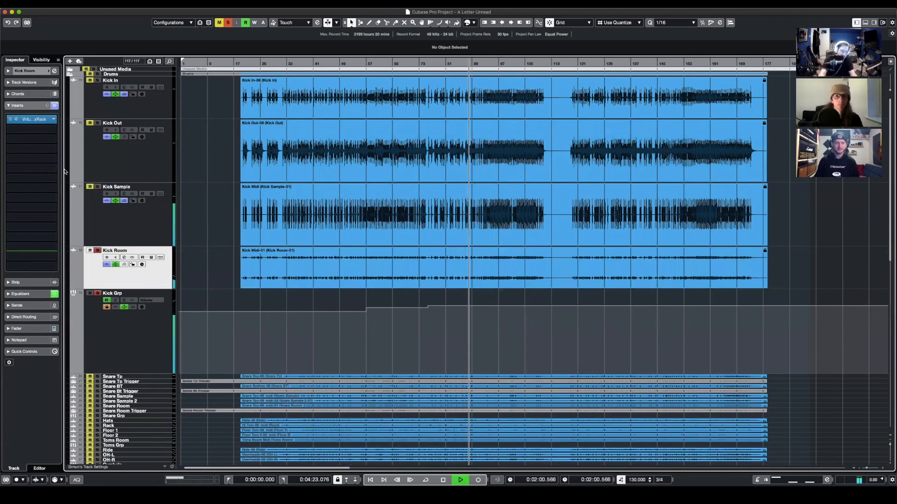
click(37, 120)
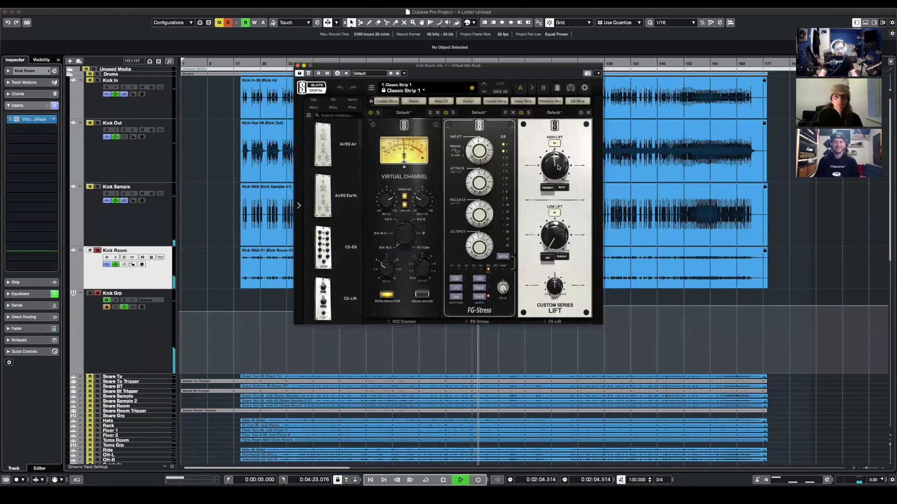
click(297, 65)
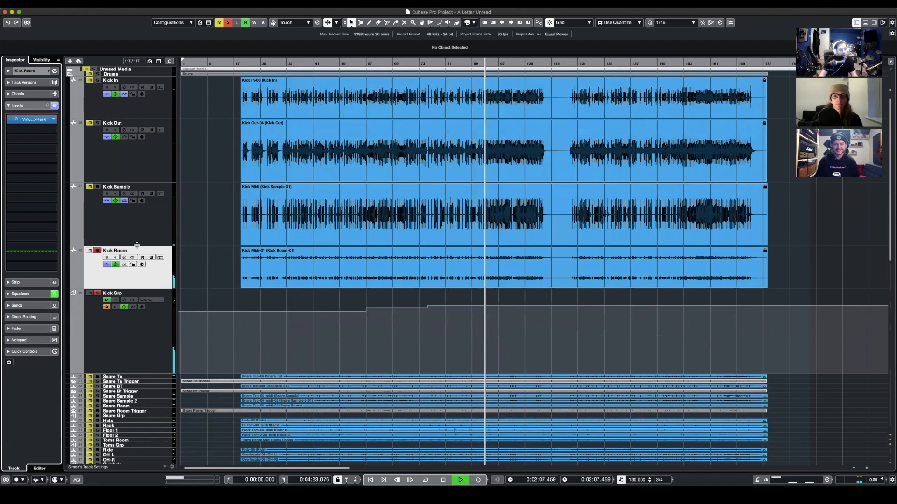
- Solo all four kick tracks together, select Kick Sample with Kick Room, and restart playback from about bar 41
click(97, 187)
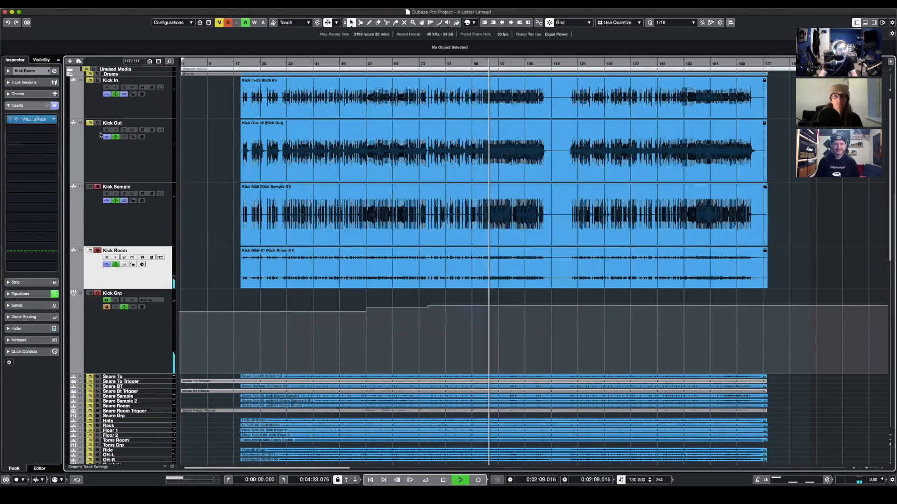
click(103, 233)
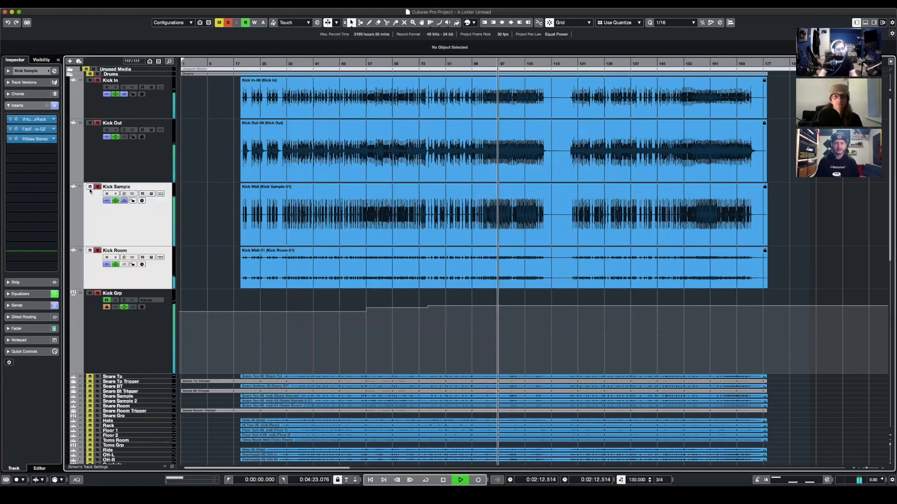
key(space)
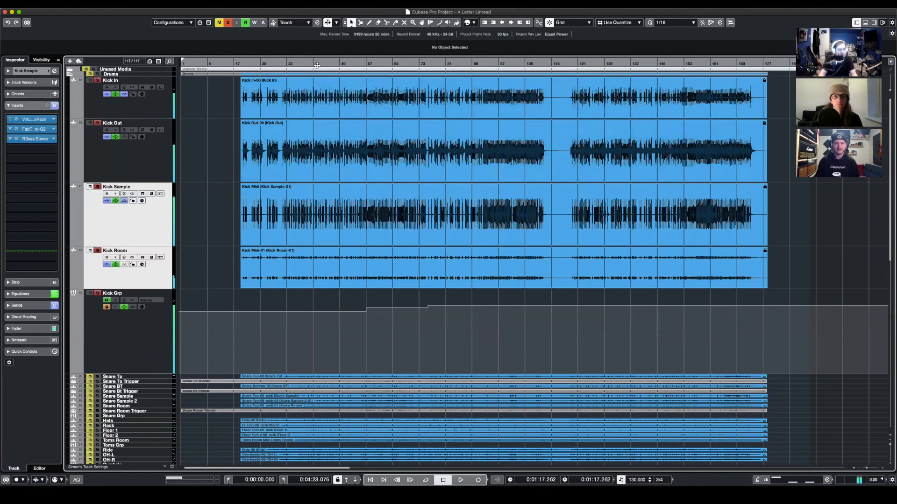
key(space)
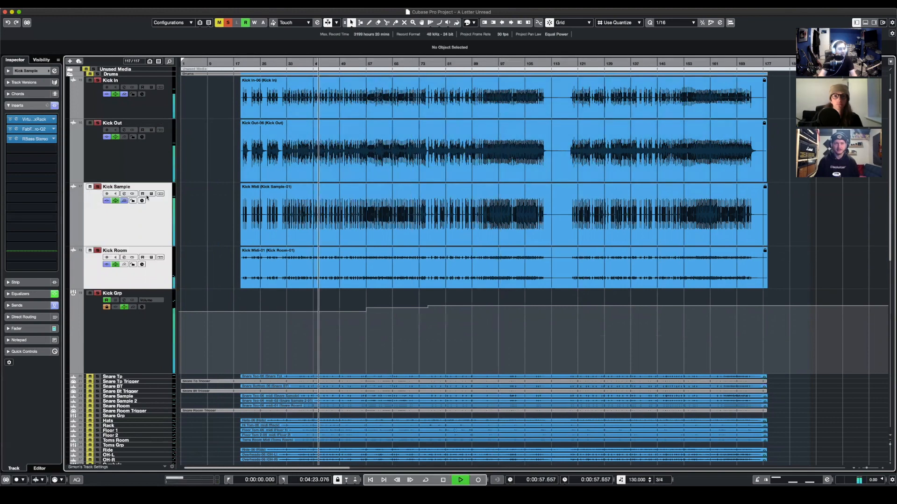
- Compare the kick mix with Kick Sample and Kick Room muted and unmuted during playback, and stop playback
click(90, 187)
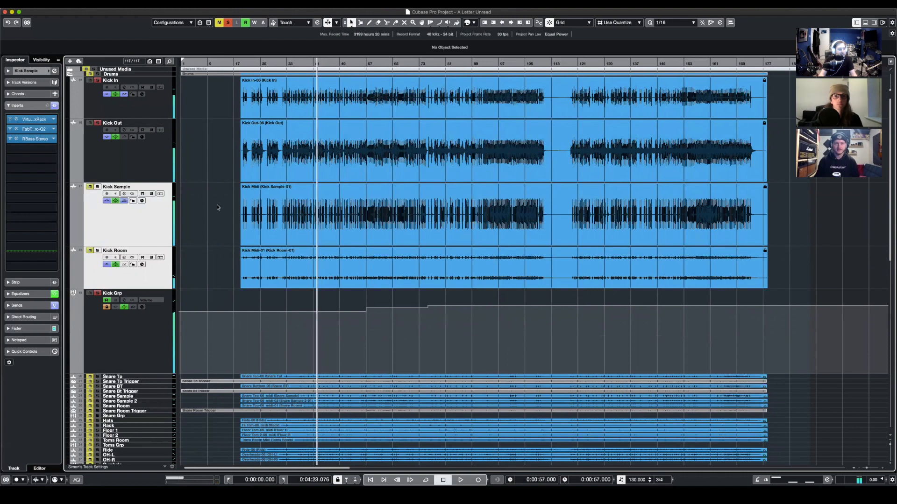
key(space)
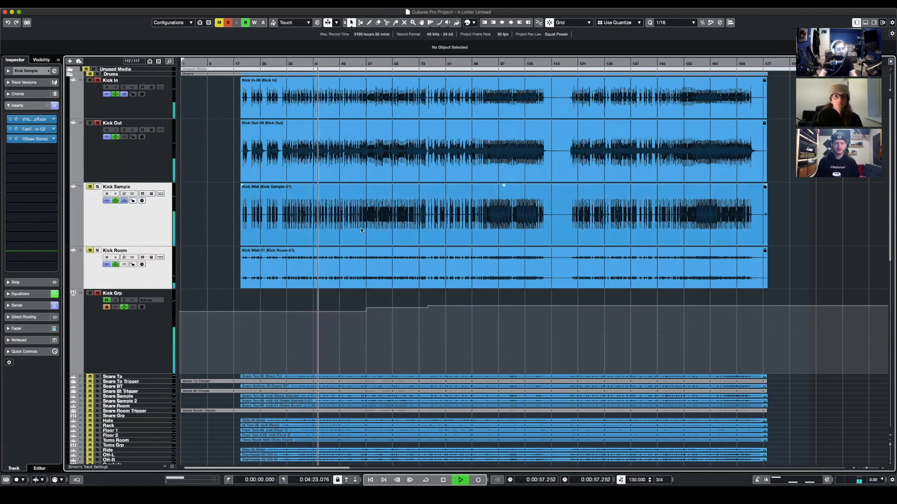
click(91, 188)
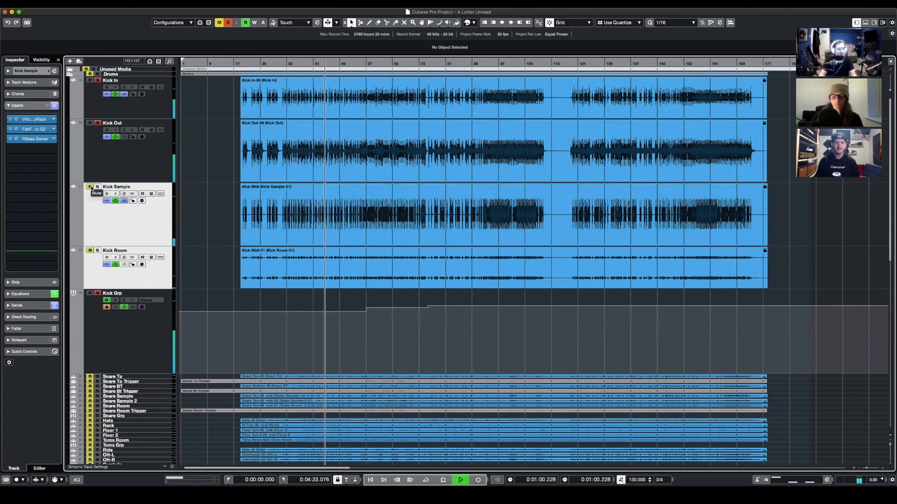
key(space)
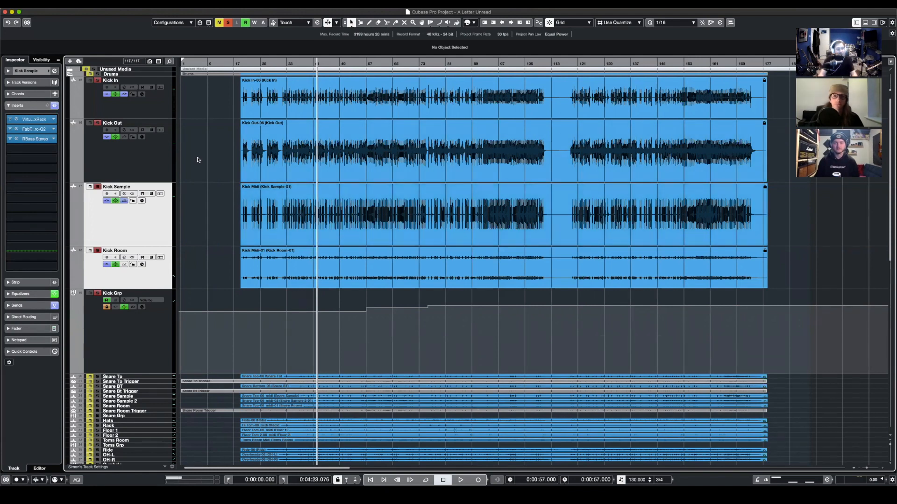
- Reduce the tracks from Kick In to Kick Grp to a uniform smaller height and select Kick Room
key(h)
key(h)
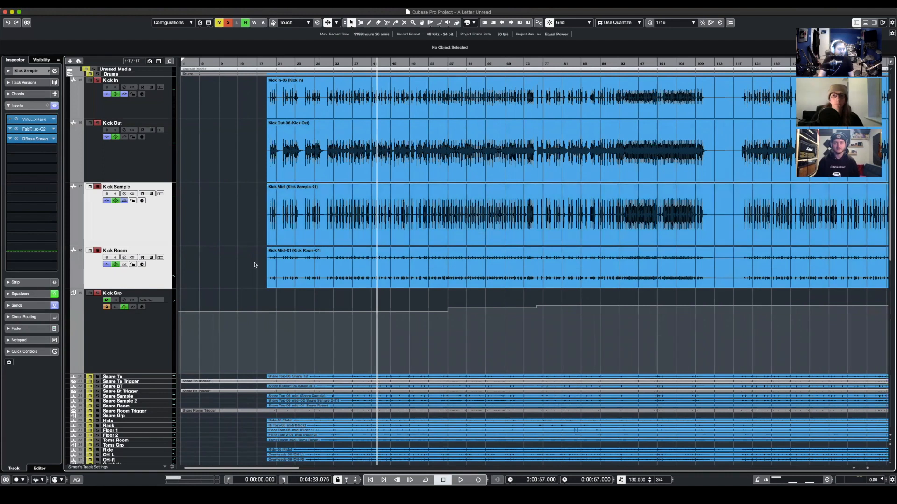
click(122, 344)
click(148, 273)
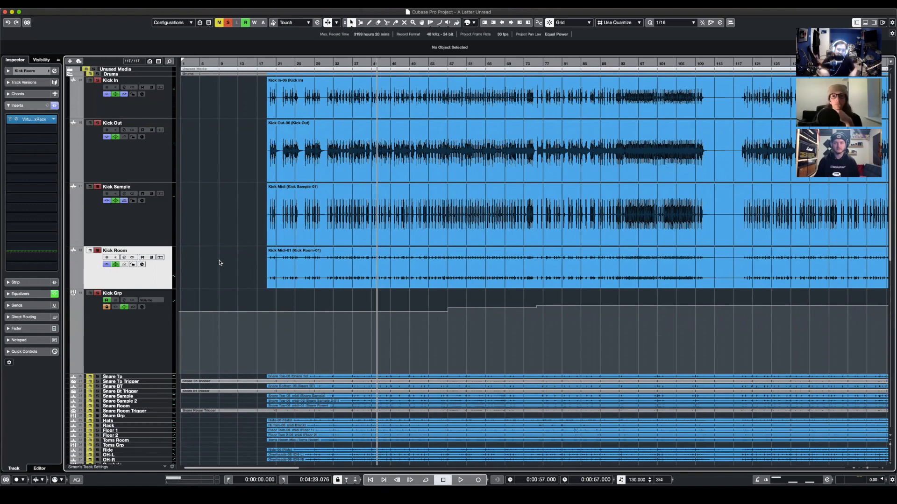
click(126, 346)
shift+click(139, 110)
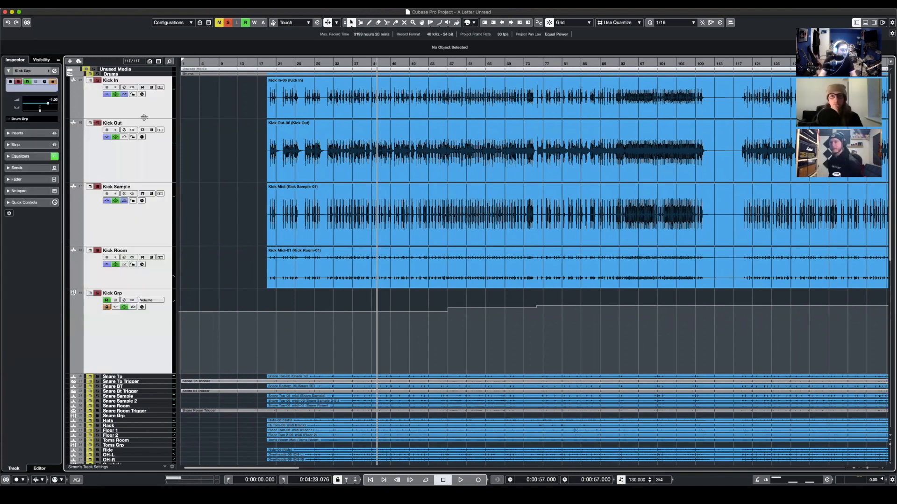
drag(148, 119, 147, 111)
click(161, 212)
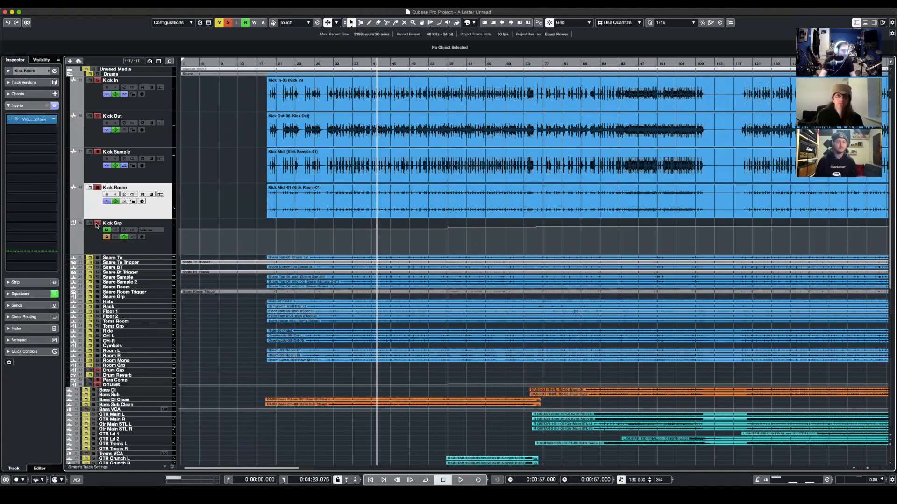
- Play back the soloed kick tracks together, stop playback, and clear all solos in the project
key(space)
key(space)
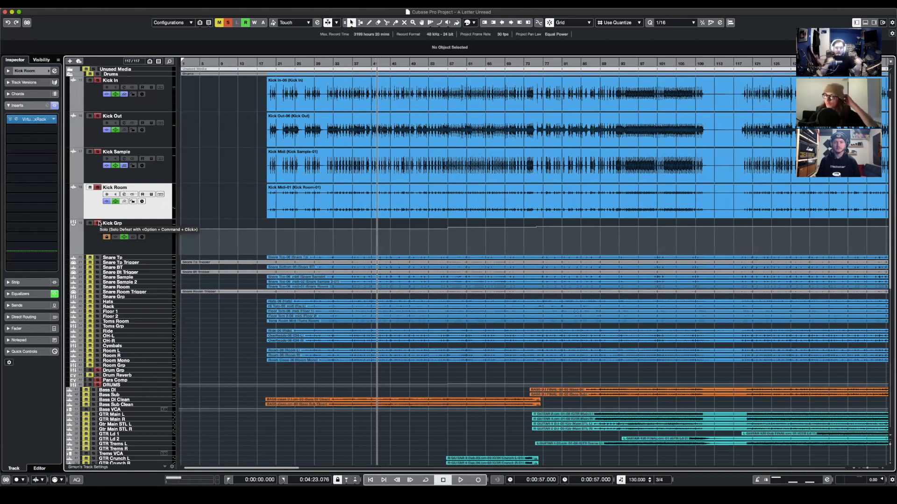
click(98, 223)
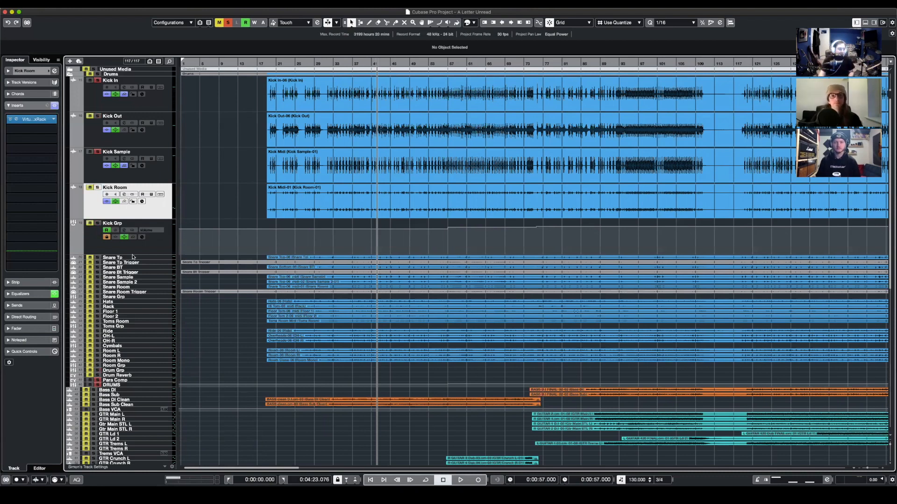
click(228, 23)
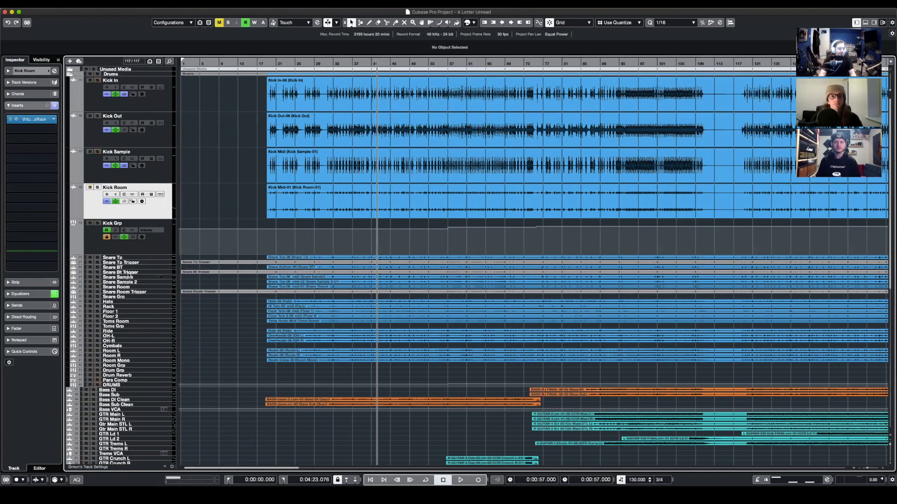
- Enlarge the Snare Tp and Snare Tp Trigger tracks together to show their contents
click(119, 258)
shift+click(126, 263)
drag(127, 260, 124, 305)
click(114, 337)
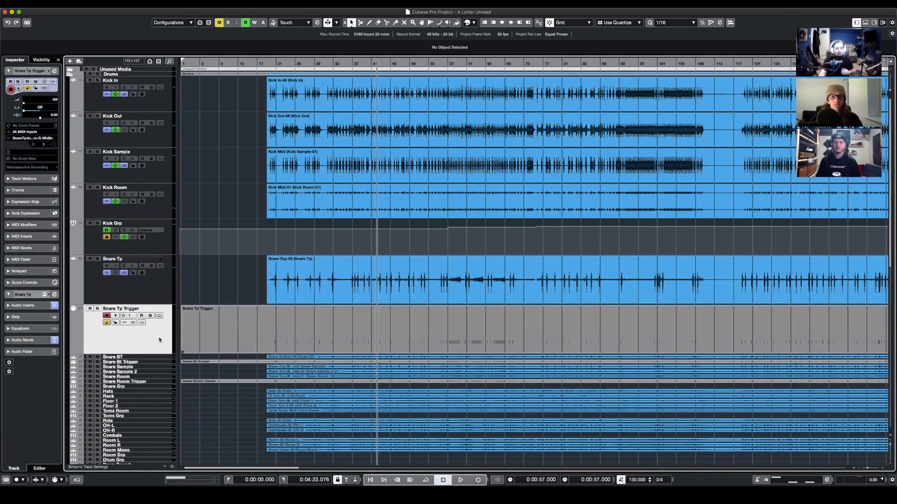
- Select the Snare Tp track and view the FabFilter Pro-G gate settings in its first insert
click(101, 299)
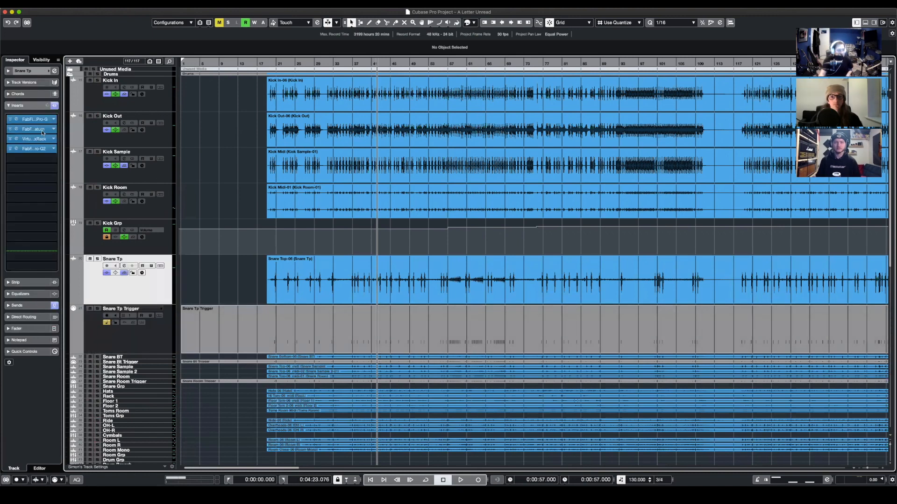
click(35, 119)
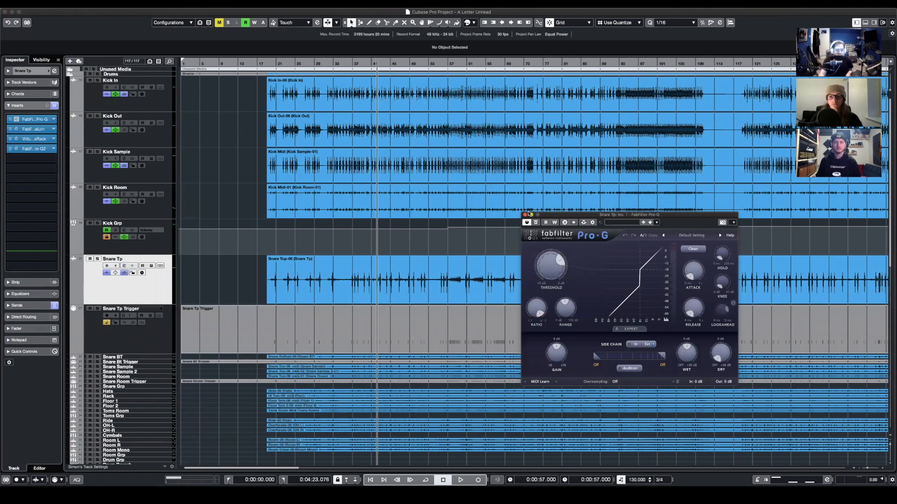
click(526, 216)
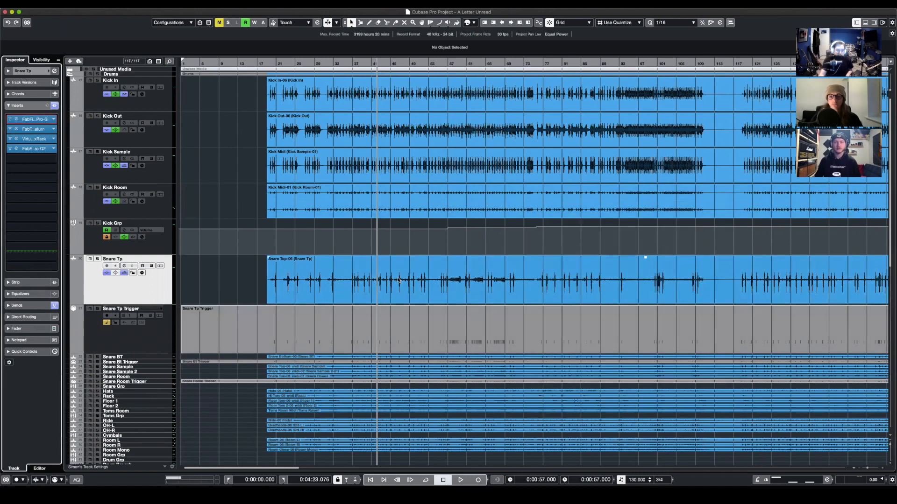
- Select the Snare Tp audio event, view the Snare Tp Trigger track's settings, and return to the Snare Tp track
click(314, 284)
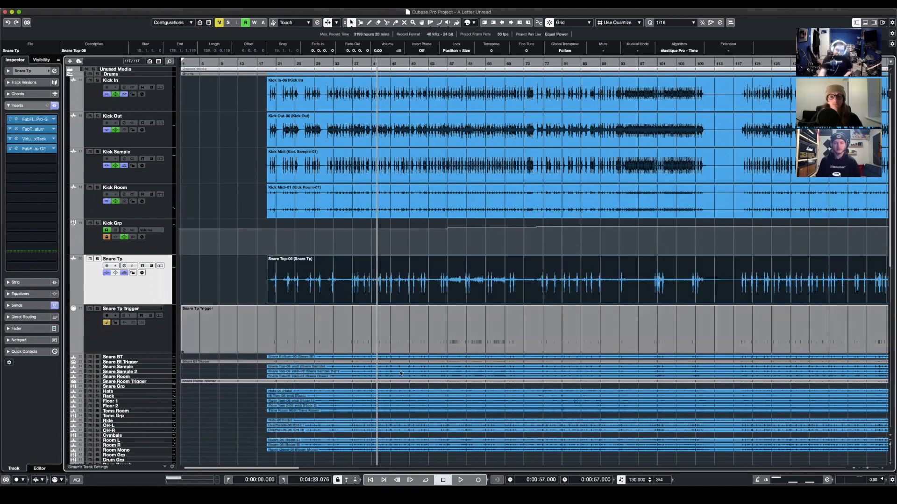
click(160, 349)
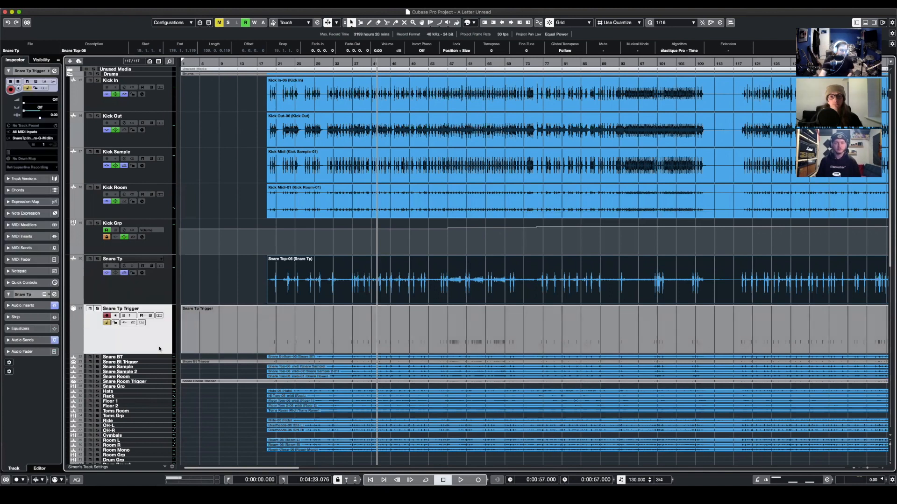
click(140, 301)
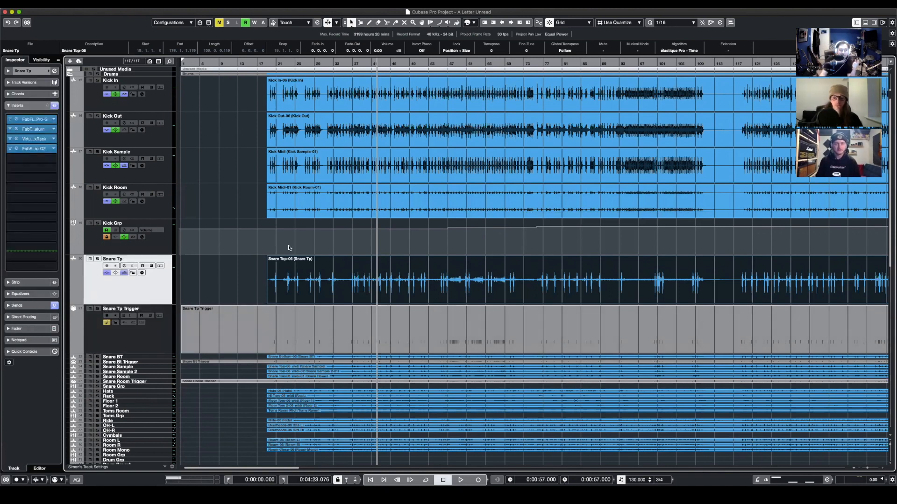
- Open the FabFilter Pro-G gate on Snare Tp, solo Snare Tp and Snare Tp Trigger, and audition them while checking the gate's range
click(31, 120)
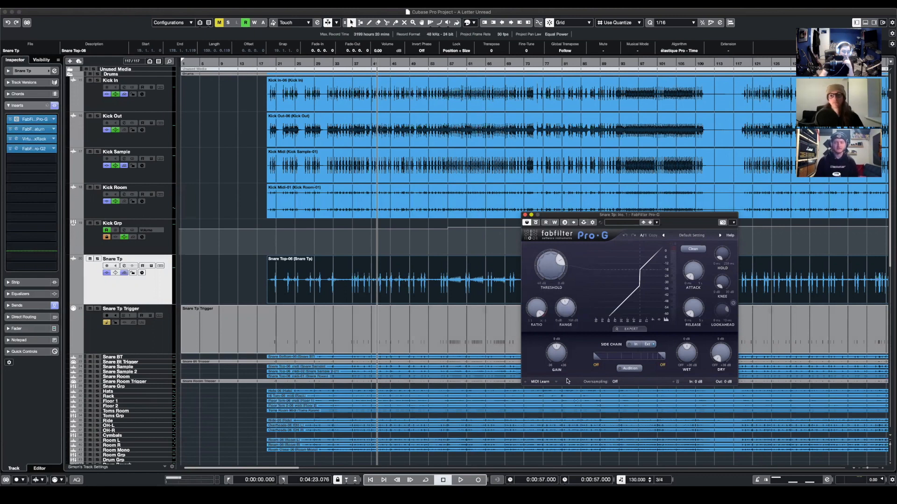
click(97, 309)
click(97, 259)
key(space)
key(space)
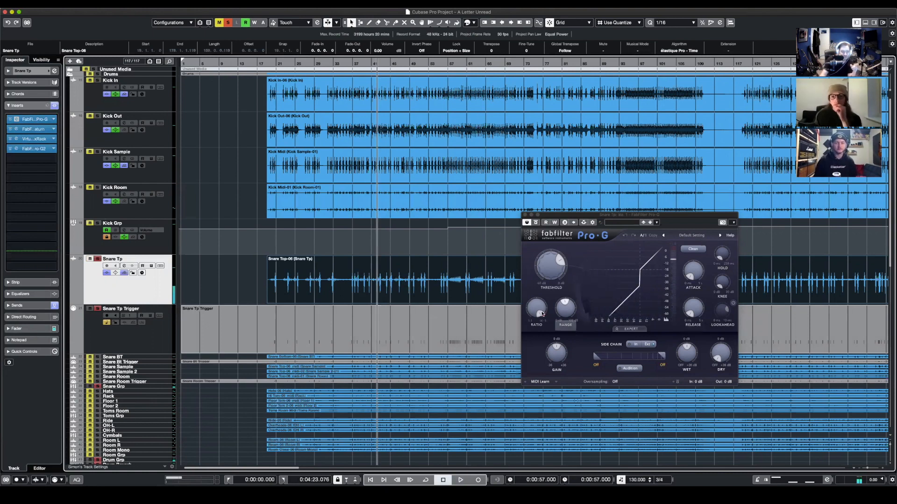
mouse_move(568, 316)
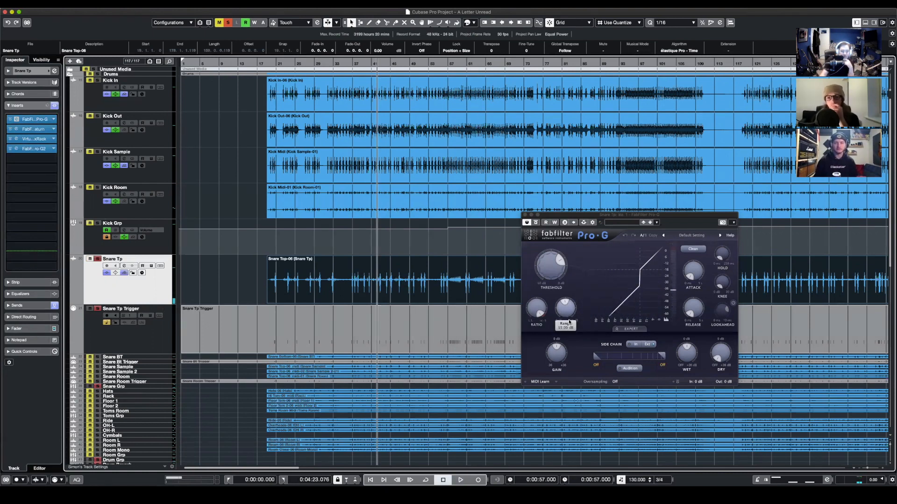
key(space)
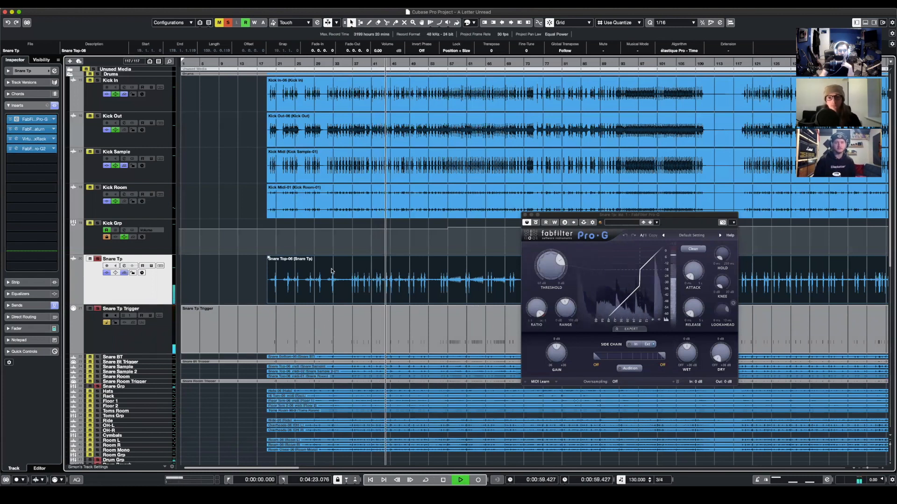
key(space)
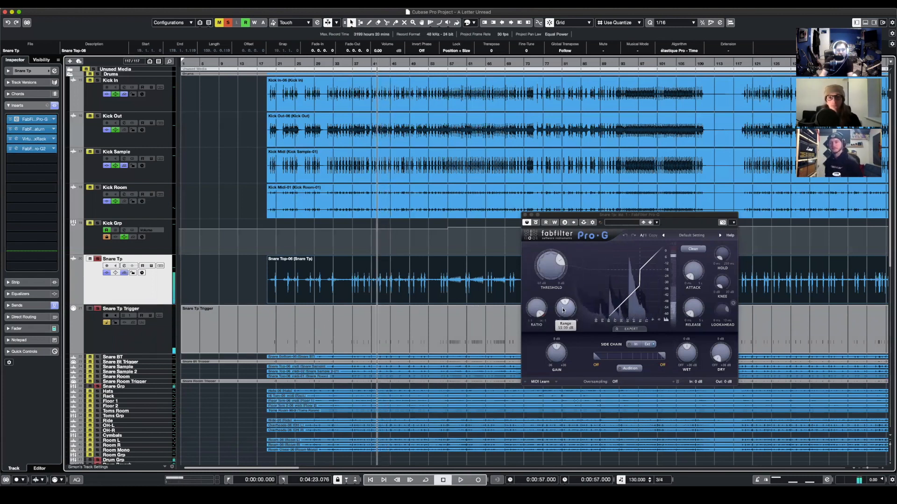
- Raise the Pro-G gate's range to its maximum, audition the snare top, and restore the earlier range
drag(565, 308, 565, 252)
key(space)
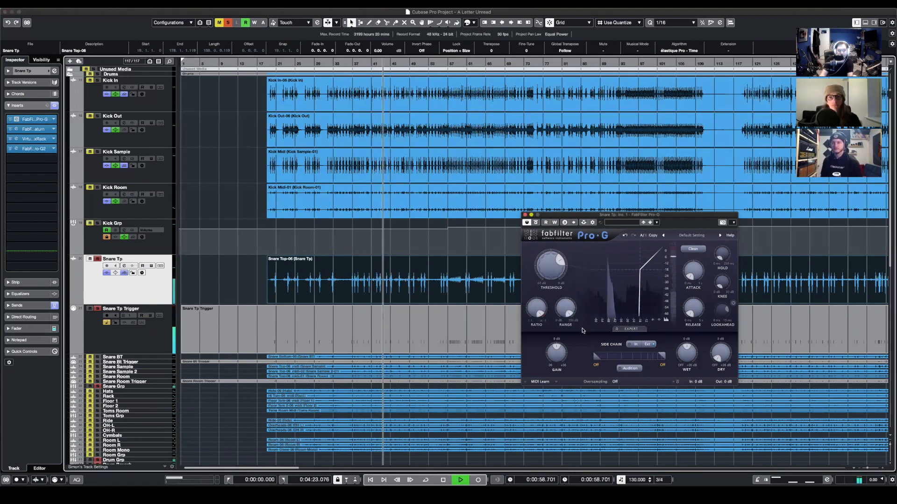
key(space)
mouse_move(569, 313)
scroll(569, 313, down, 15)
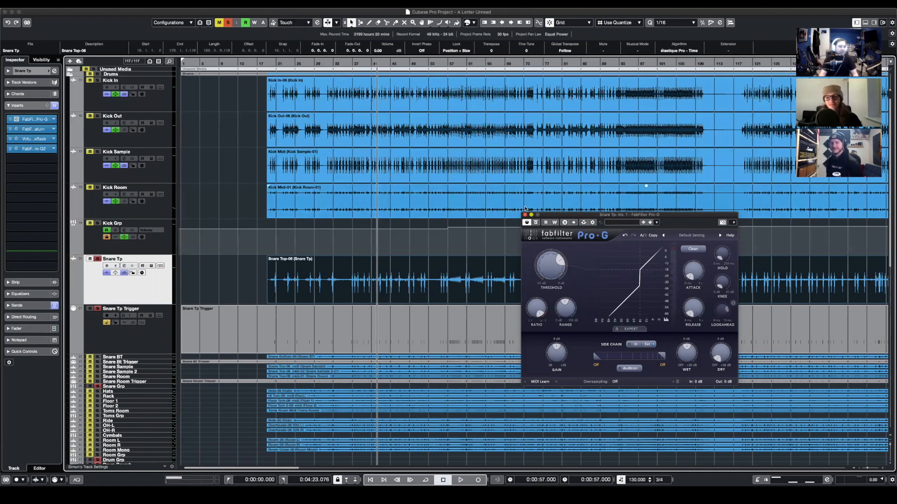
- Close the Pro-G gate and view the FabFilter Saturn settings in Snare Tp's second insert
click(525, 216)
scroll(250, 164, down, 2)
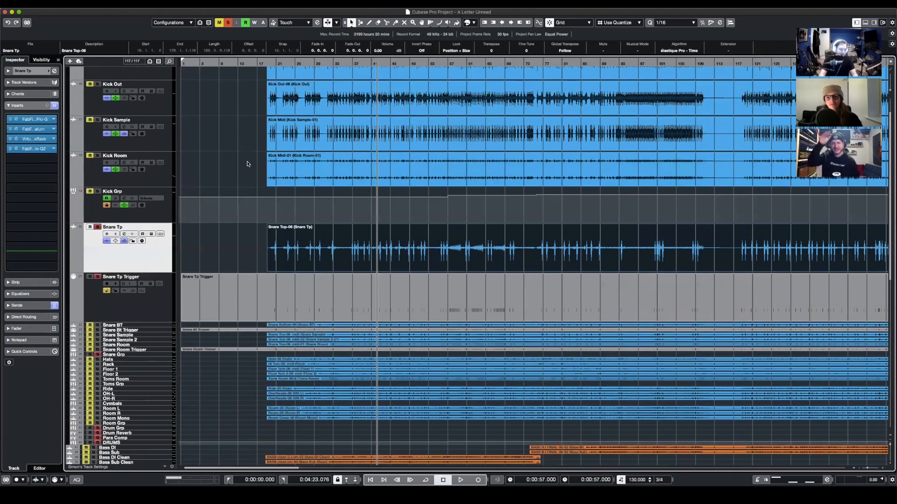
click(16, 129)
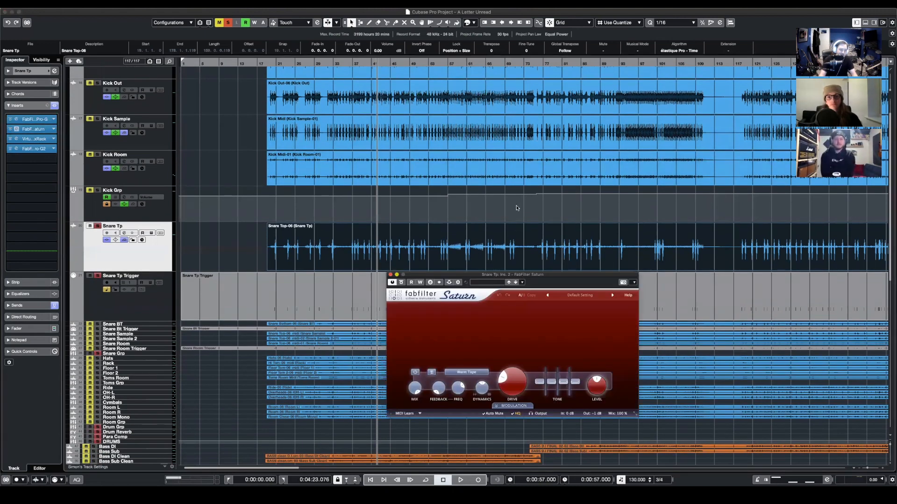
drag(522, 274, 518, 207)
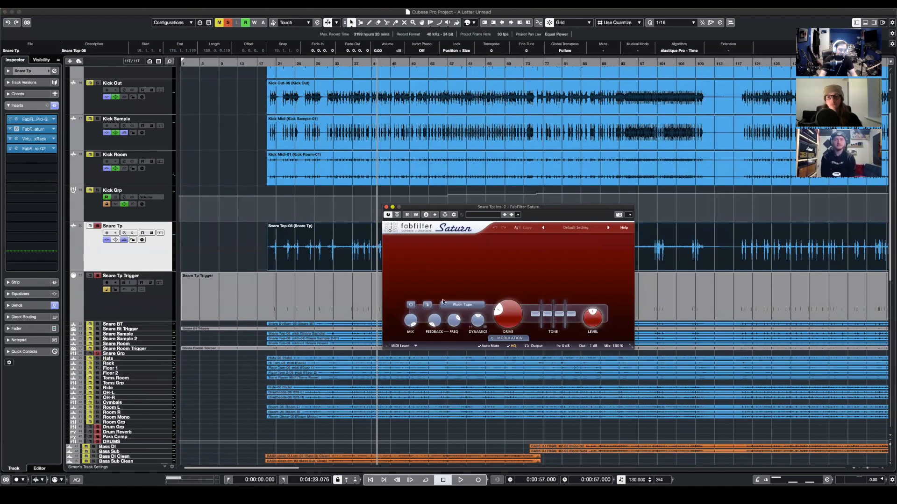
click(386, 207)
- Audition Snare Tp with its Virtual Mix Rack open and check the FG-S low band's frequency and gain
click(47, 139)
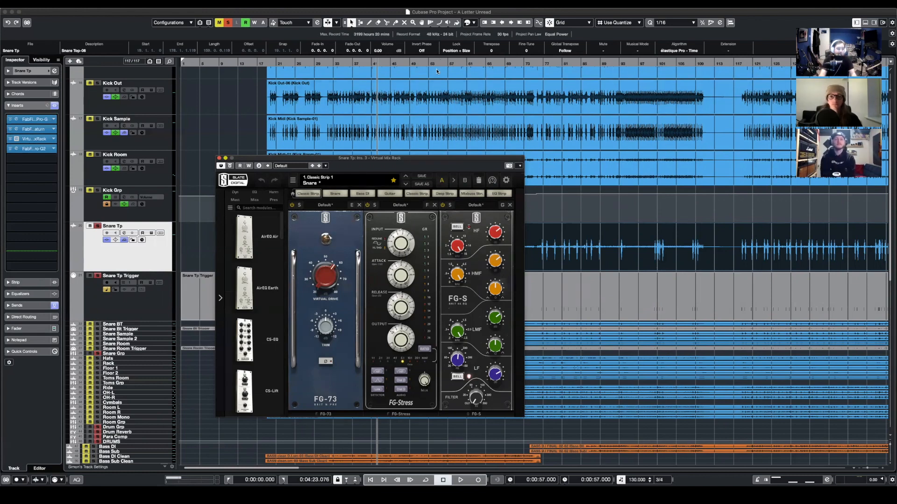
key(space)
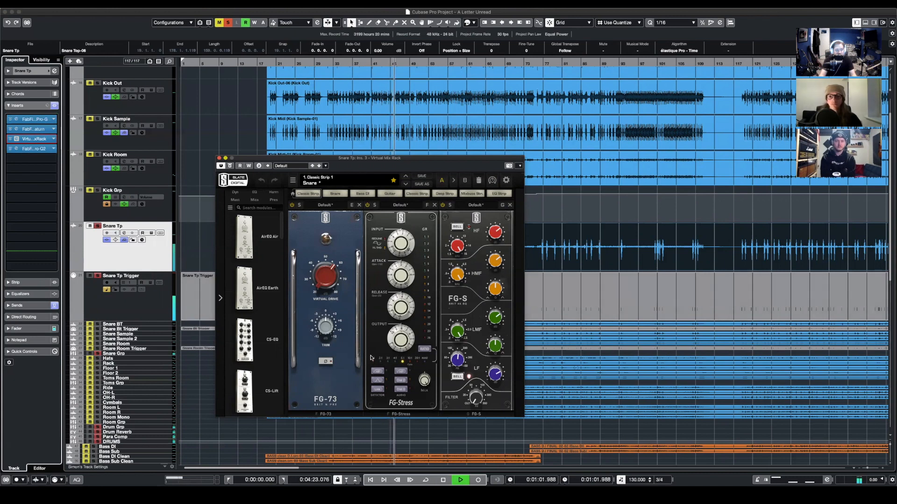
key(space)
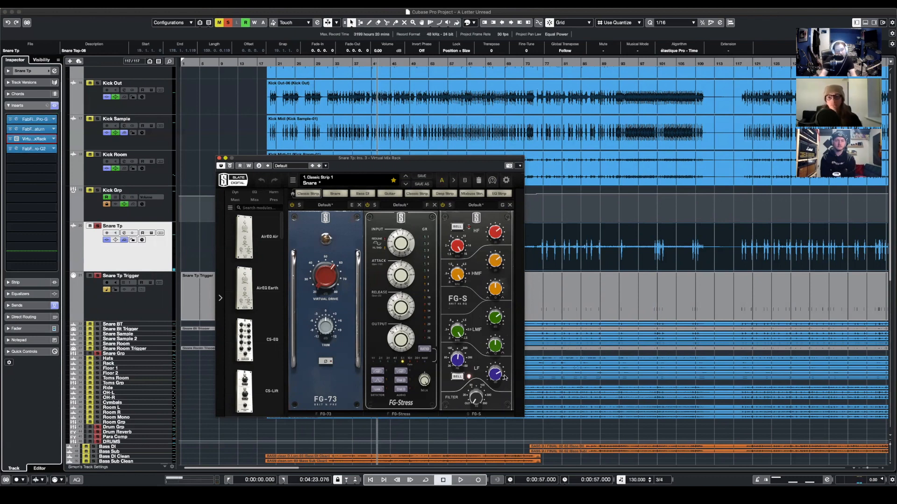
mouse_move(454, 363)
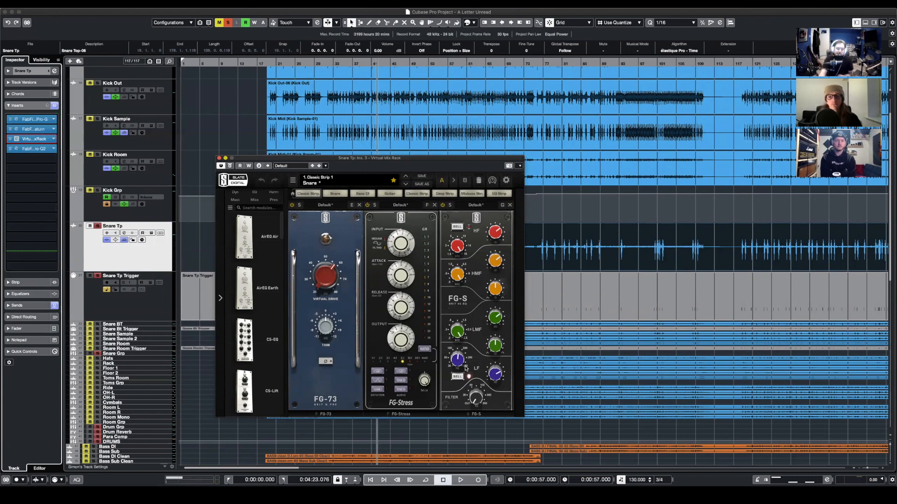
drag(460, 357, 460, 359)
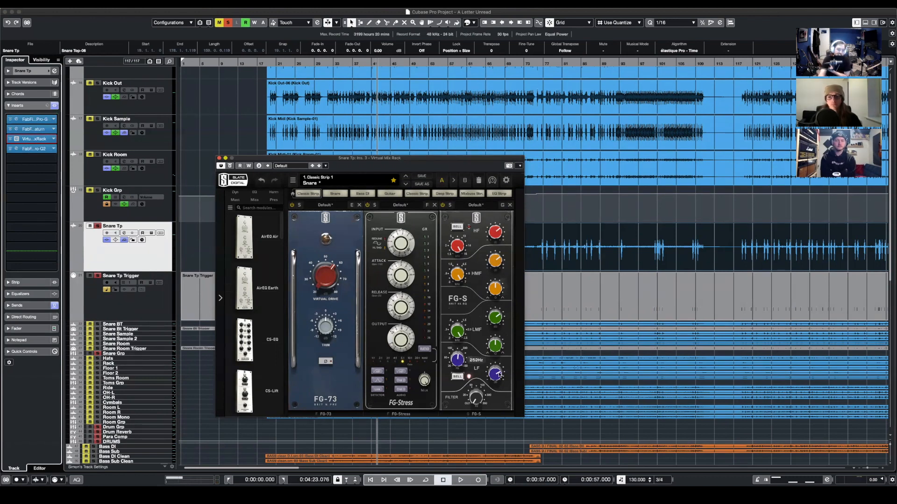
mouse_move(496, 374)
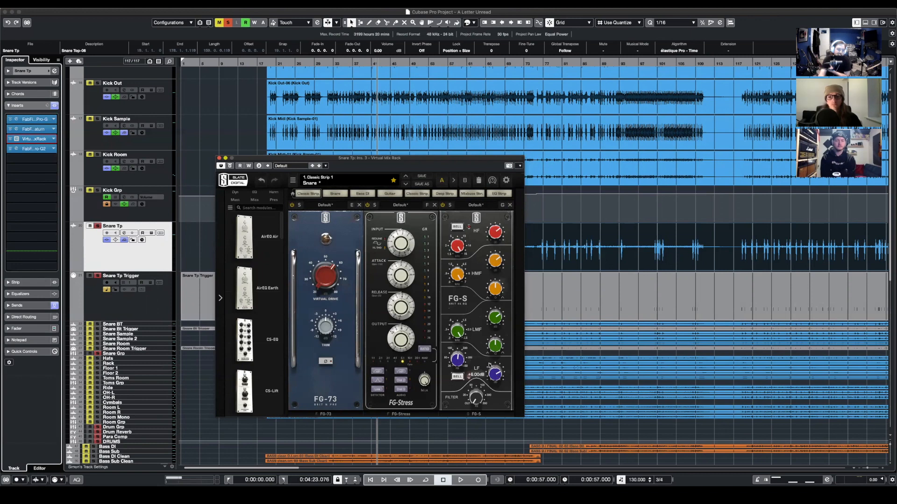
click(219, 159)
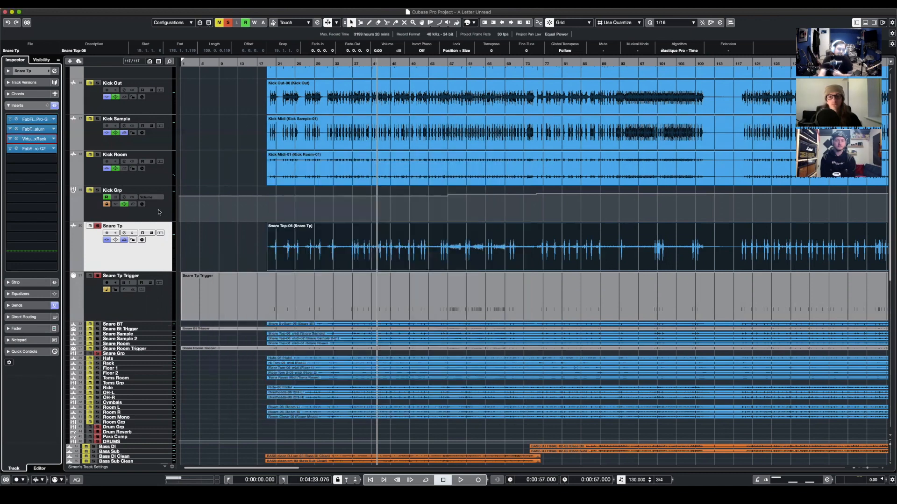
- Open the FabFilter Pro-Q 2 on Snare Tp, bypass it, and play back the snare without the EQ
click(34, 149)
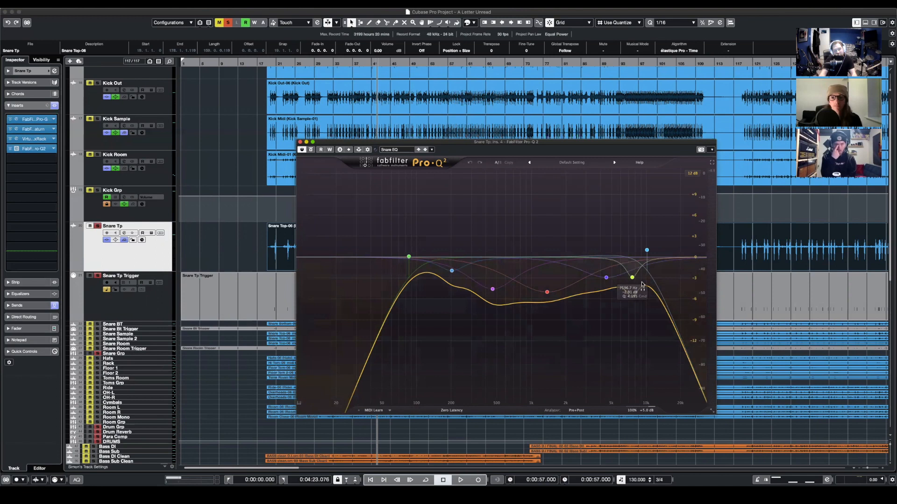
click(311, 150)
key(space)
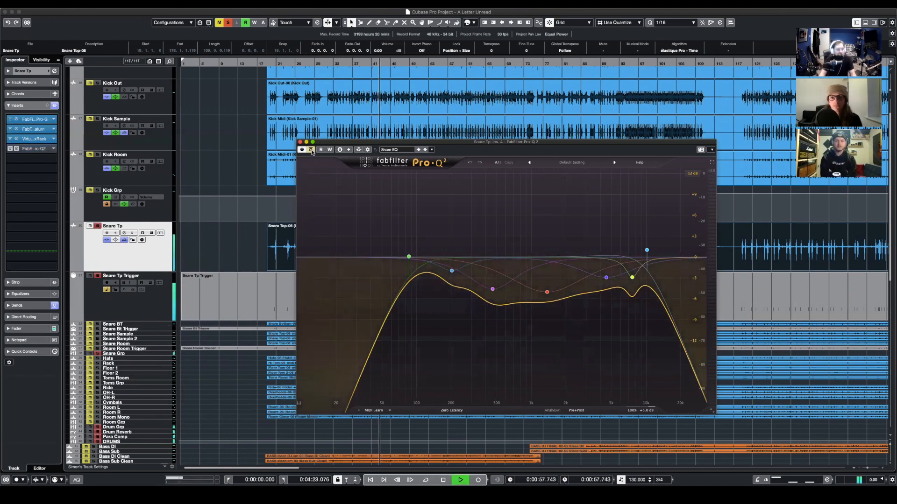
key(space)
key(space)
- Check Snare Tp's sends and channel settings, re-enable the Pro-Q 2 during playback, and close the EQ
click(51, 307)
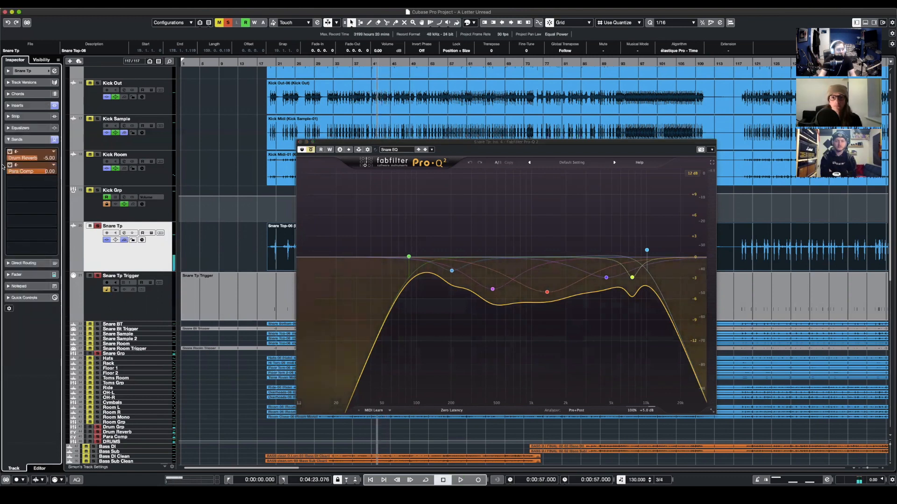
click(22, 70)
key(space)
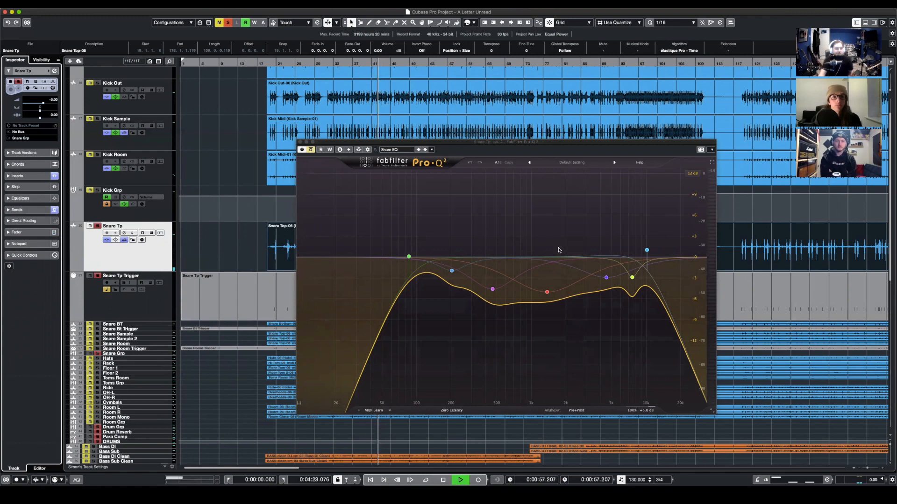
click(311, 150)
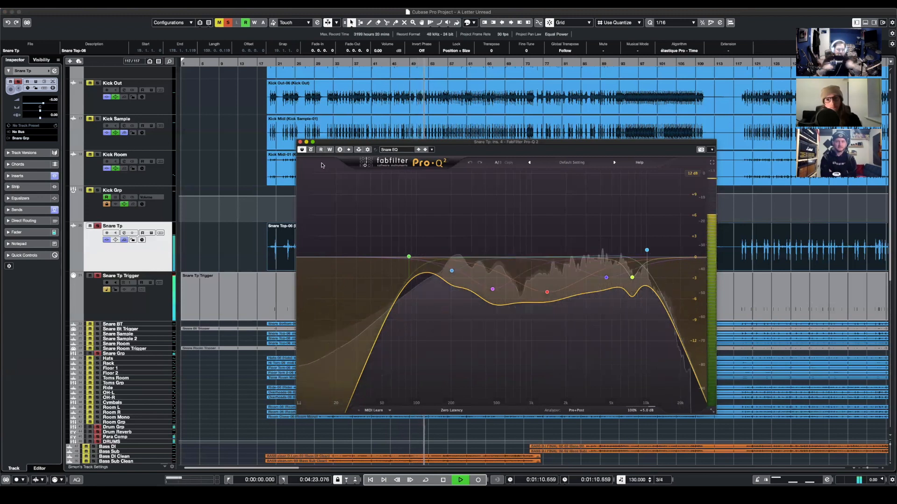
click(300, 142)
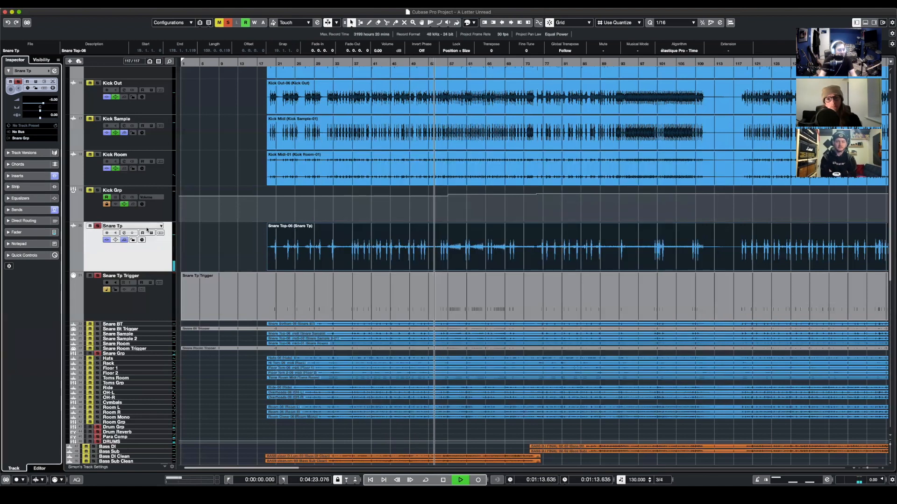
- View Snare Tp's sends again, select the Snare Tp Trigger track, and stop playback
click(29, 208)
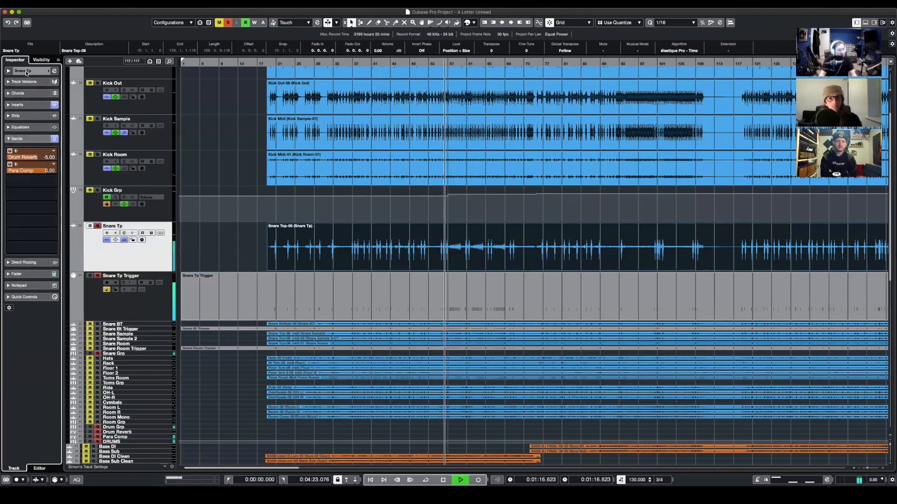
click(22, 71)
click(103, 305)
key(space)
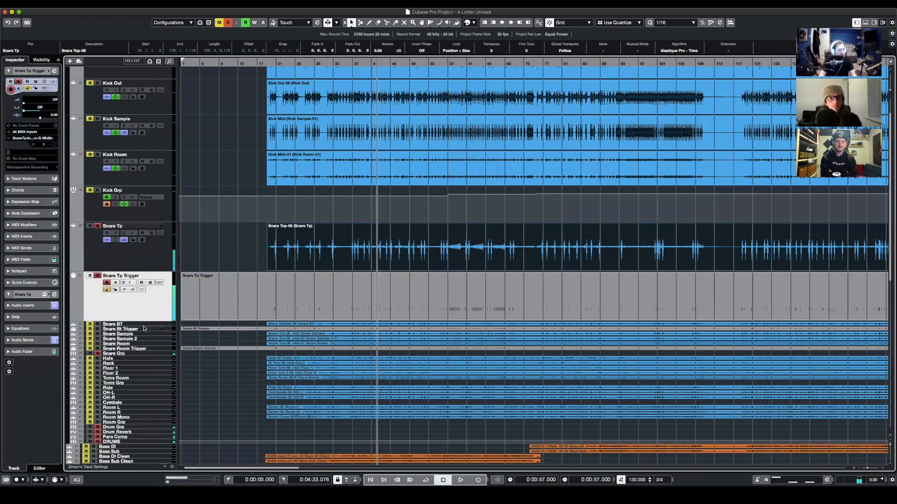
- Enlarge the Snare BT and Snare Bt Trigger tracks together and solo both of them
click(142, 325)
shift+click(144, 329)
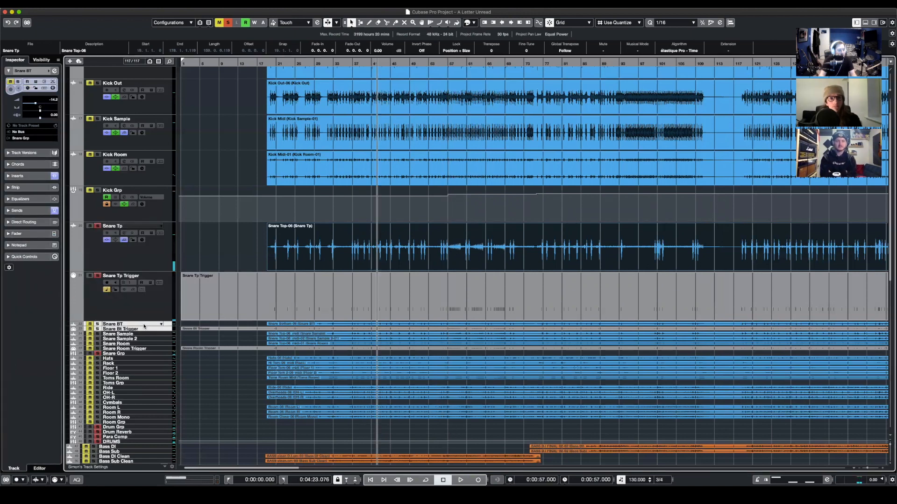
drag(143, 336, 129, 364)
key(super+z)
click(98, 326)
click(97, 362)
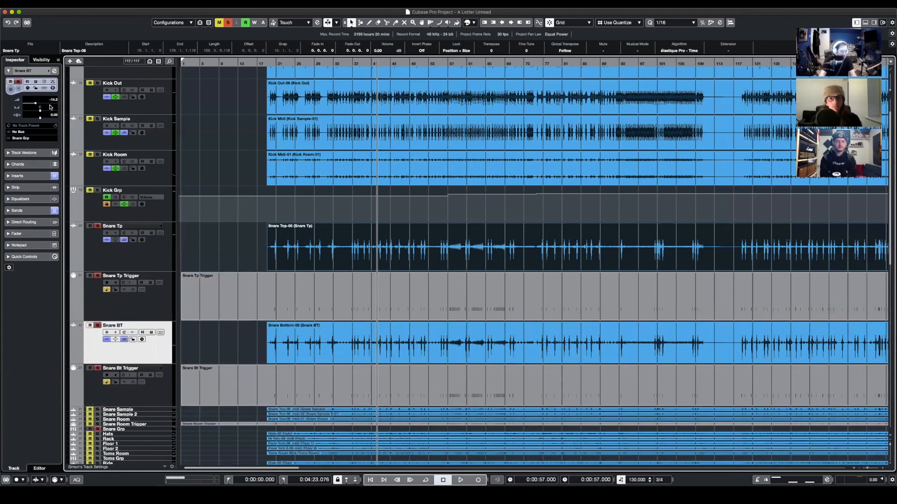
- View Snare BT's inserts and the Virtual Mix Rack settings in its second slot
click(30, 176)
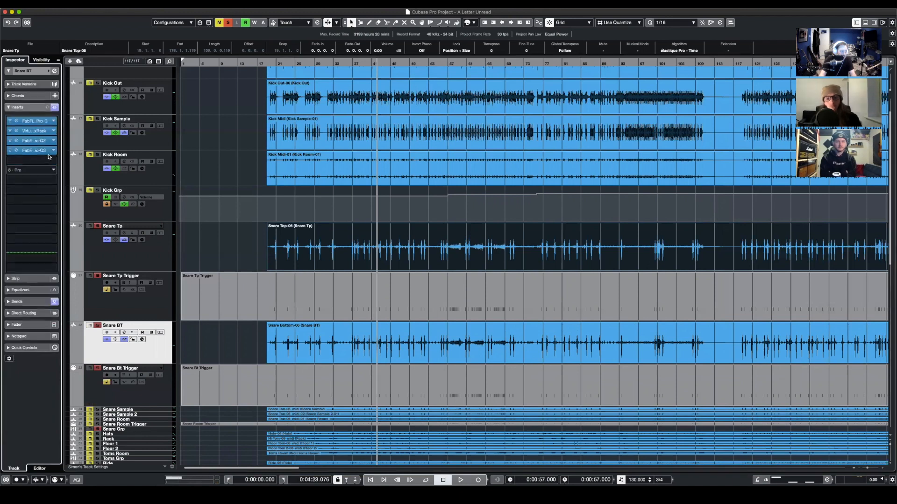
click(33, 131)
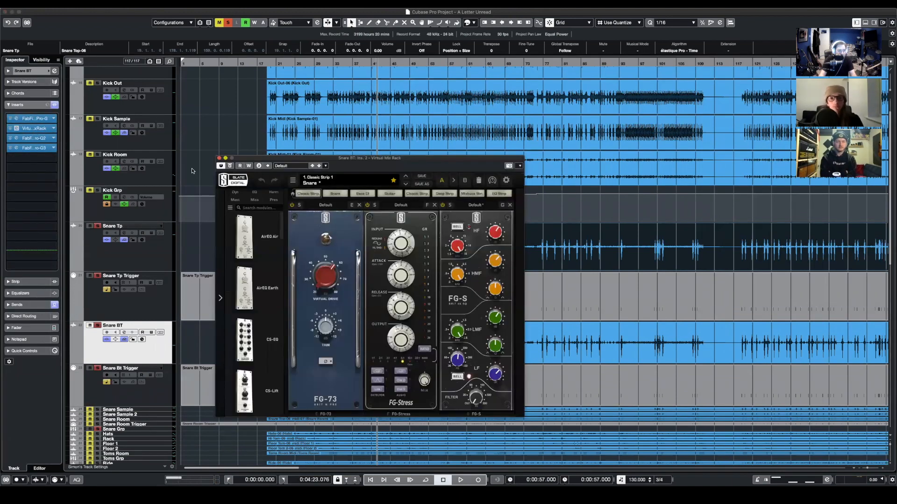
key(super+w)
- Play back the snare bottom with the Snare Tp tracks' solos temporarily removed, and stop playback
key(space)
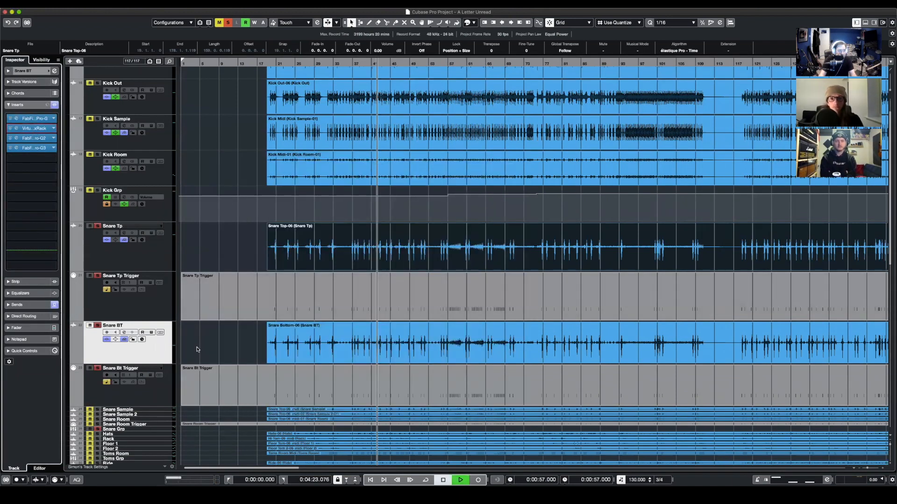
click(97, 276)
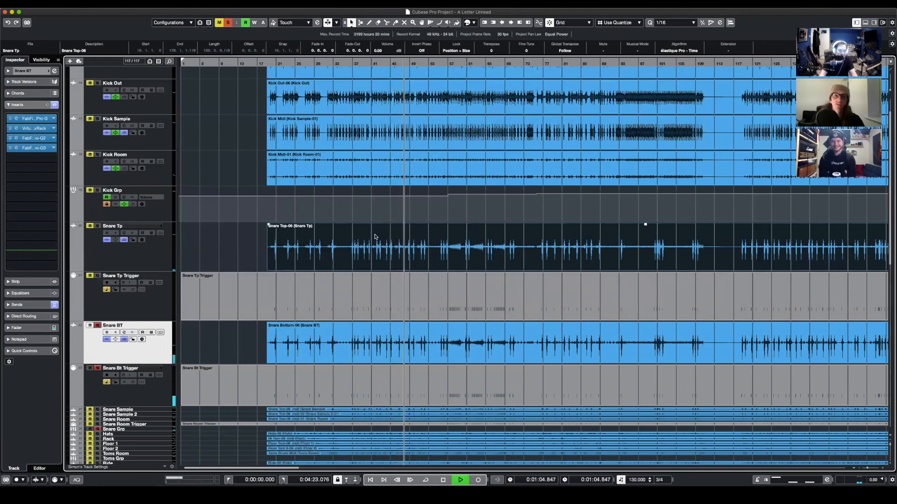
key(space)
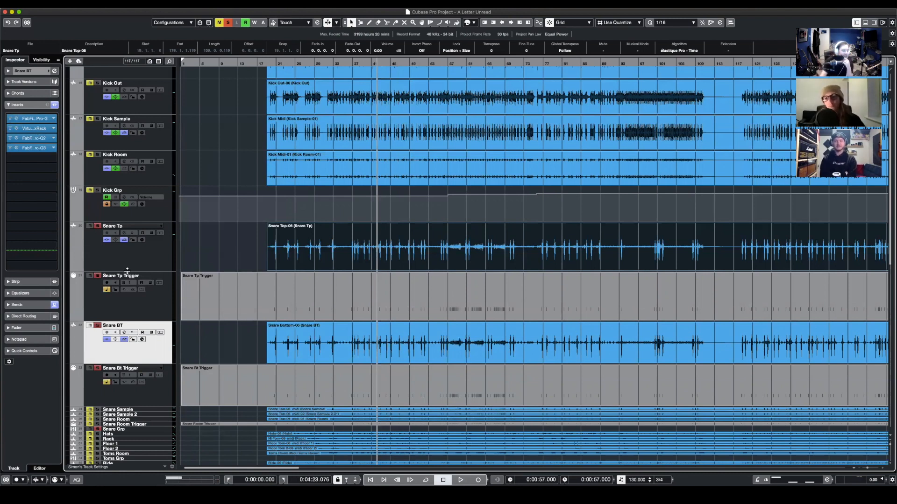
- Clear the event selection and examine the snare top and bottom waveforms and triggers close up
click(233, 331)
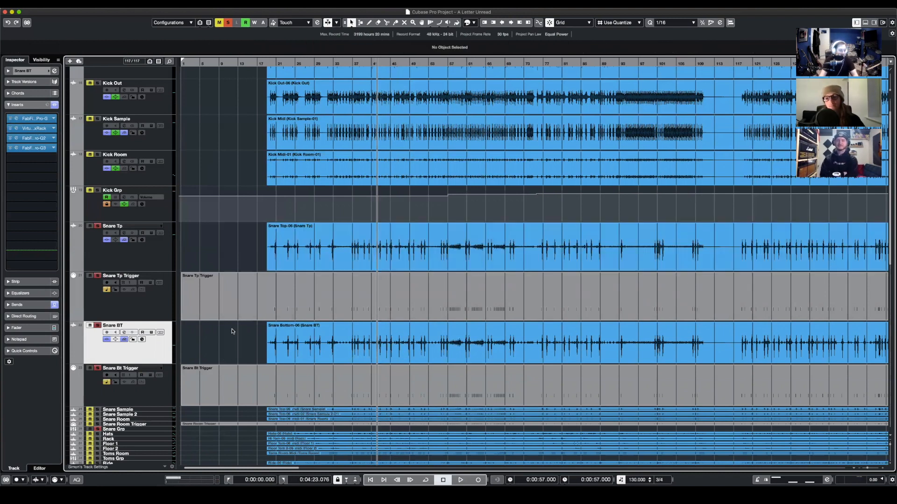
key(h)
key(h)
key(h)
scroll(621, 298, right, 3)
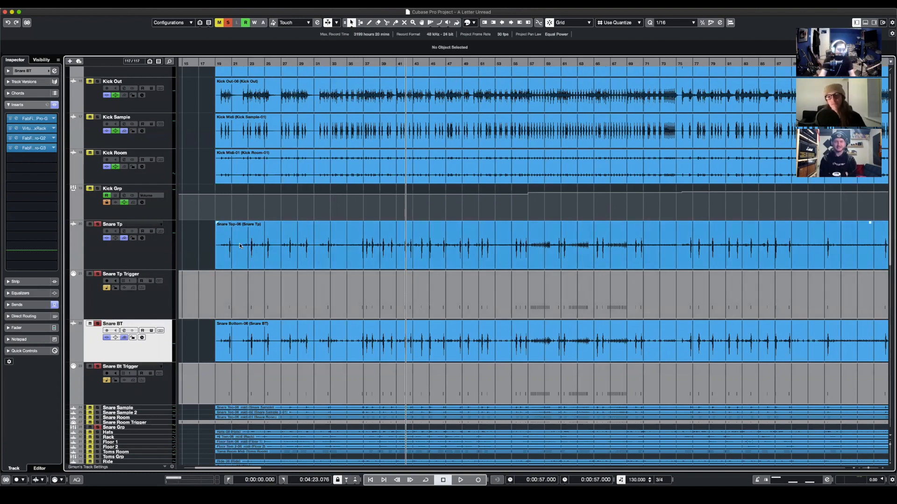
scroll(239, 246, down, 1)
scroll(239, 246, left, 5)
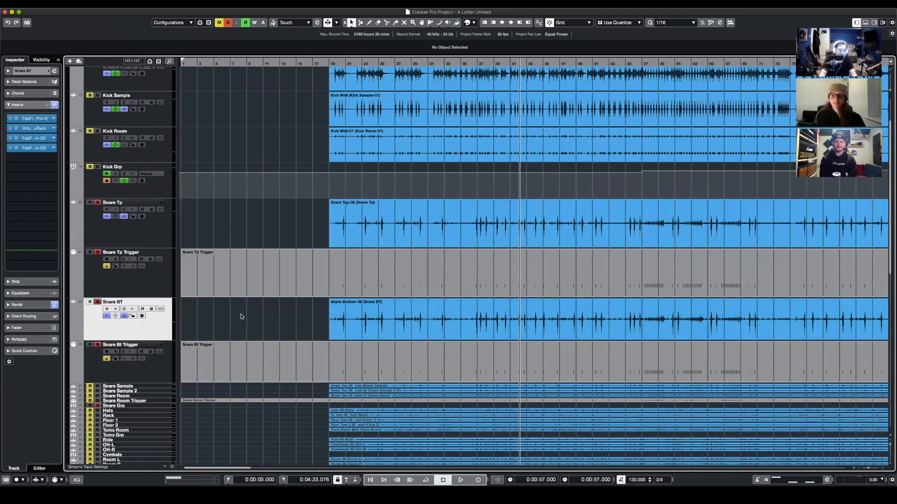
- Play back the soloed snare top and bottom tracks with their triggers from about 1:18
key(space)
key(g)
key(space)
click(505, 63)
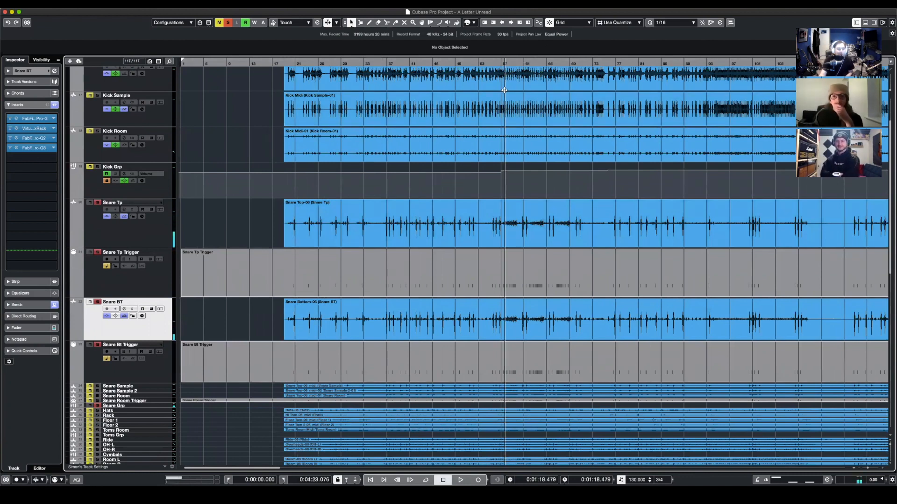
key(h)
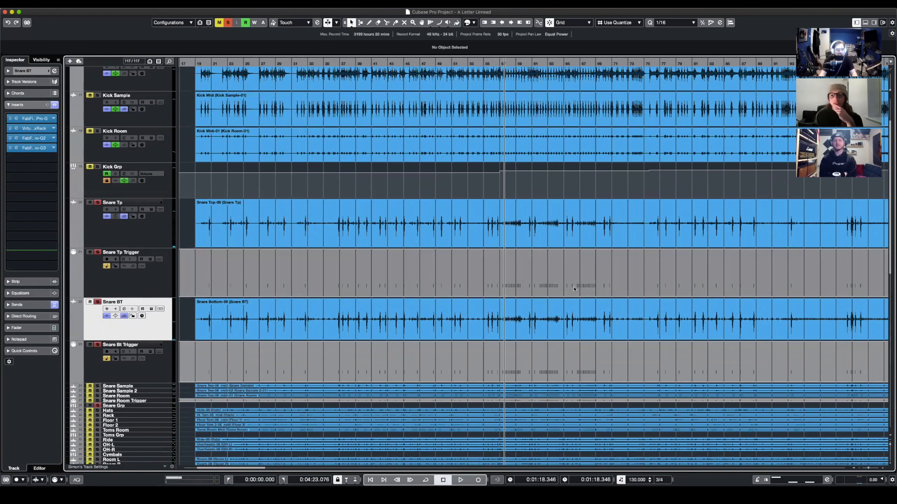
key(space)
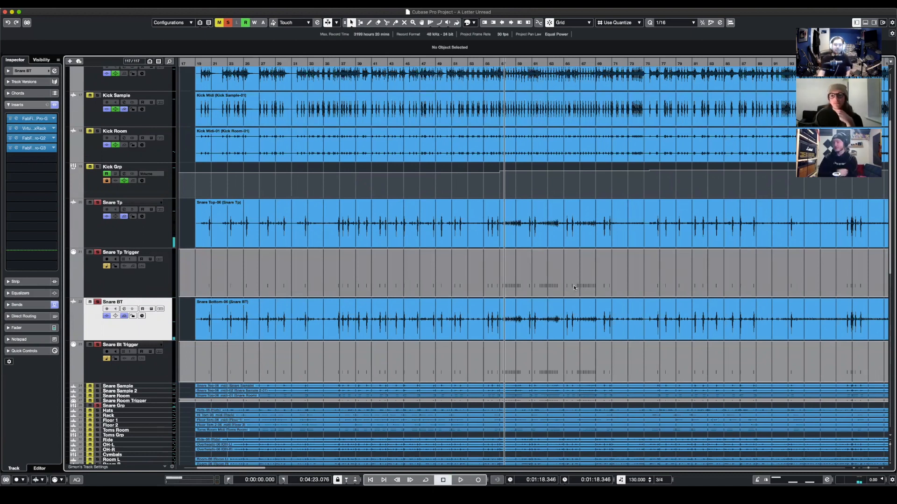
key(space)
key(space)
key(g)
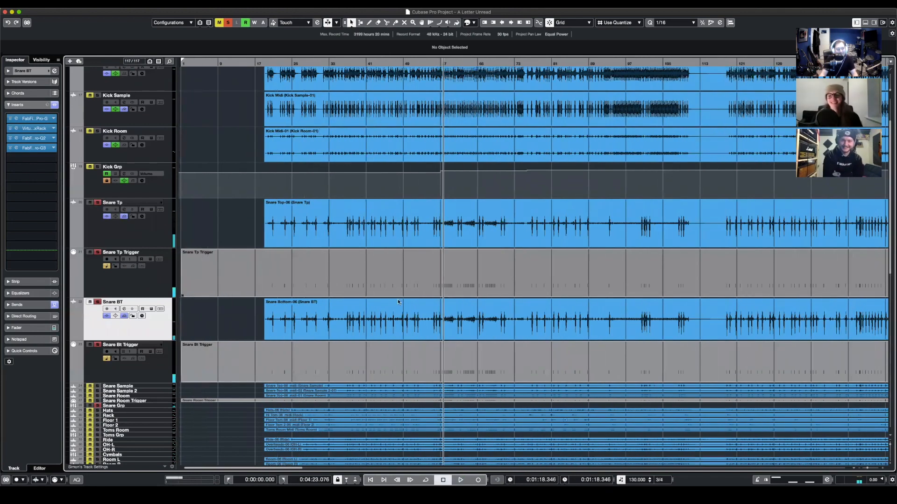
- Clear all solos and reduce the height of the Snare Tp through Snare Bt Trigger tracks together
scroll(224, 280, down, 3)
click(149, 301)
shift+click(133, 166)
click(97, 135)
click(228, 23)
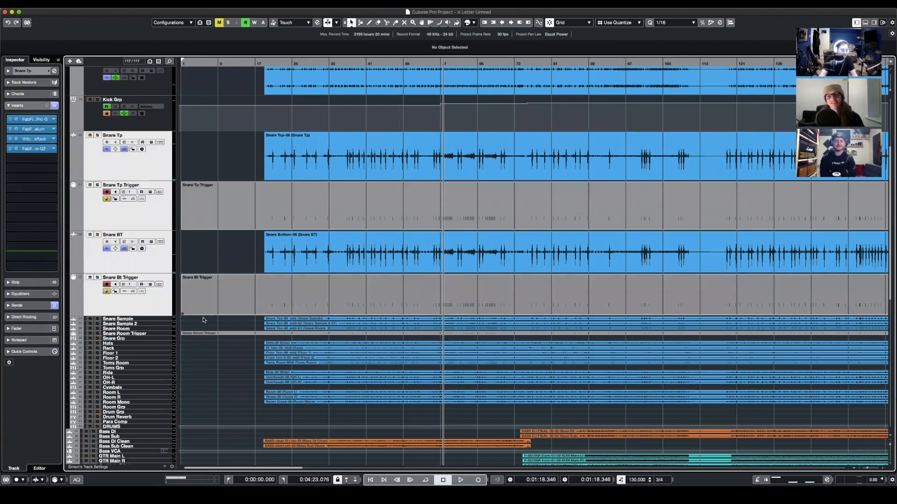
drag(144, 169, 143, 145)
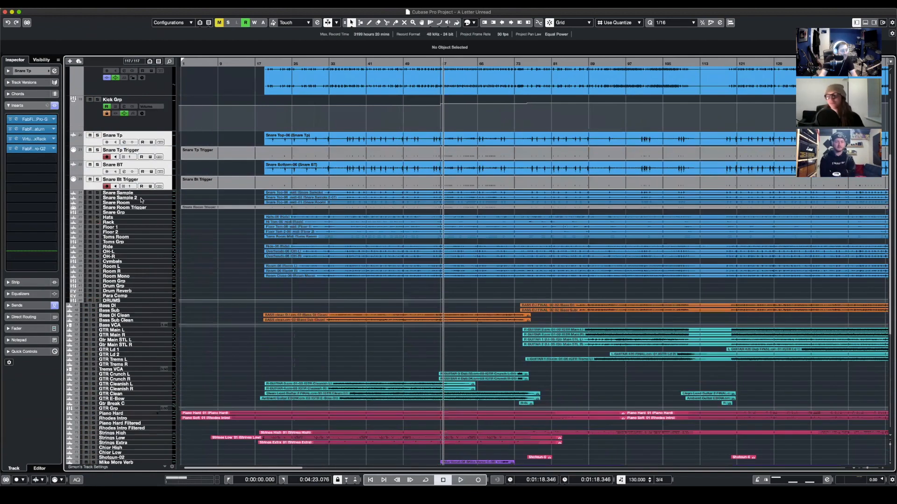
- Enlarge the Snare Sample through Snare Room Trigger tracks together and solo Snare Sample
click(133, 192)
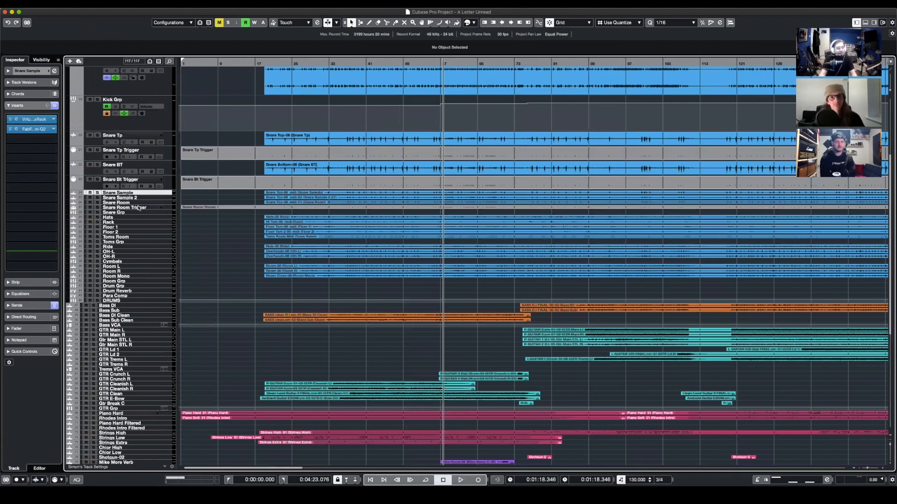
shift+click(139, 208)
drag(135, 195, 137, 218)
click(97, 209)
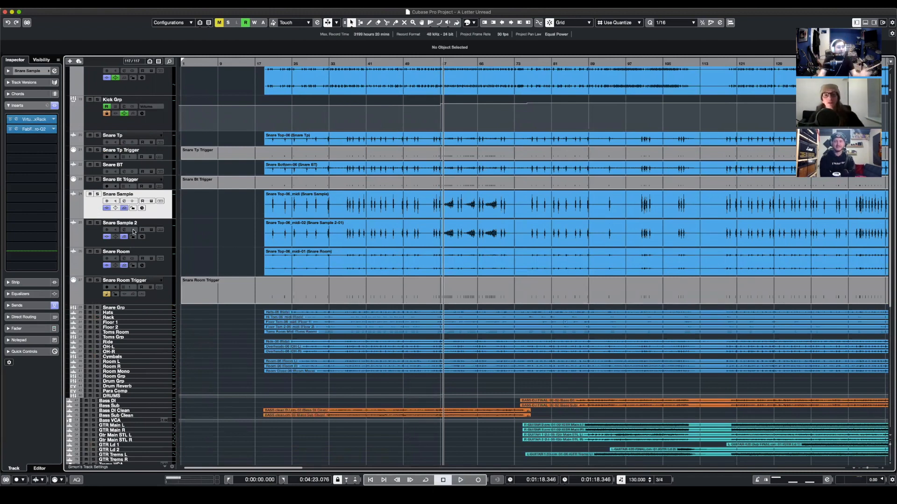
click(97, 194)
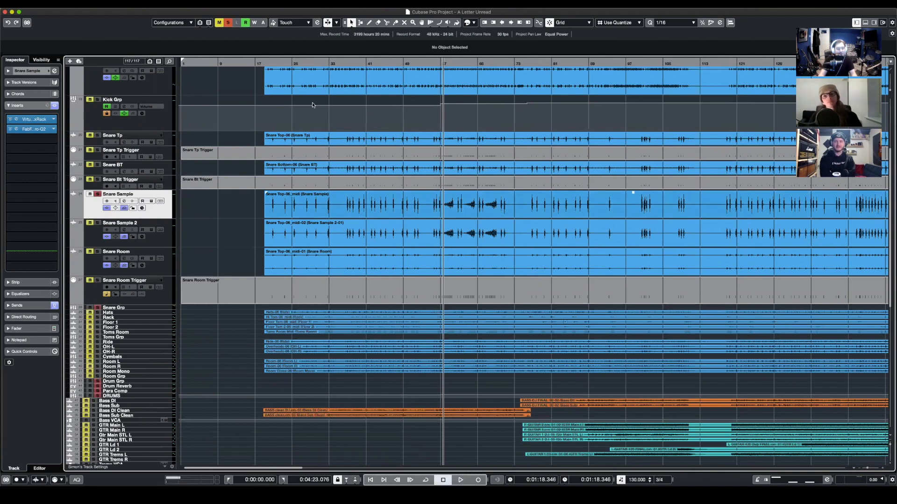
- Move the playhead back to about 0:39.8, early in the snare sample event
drag(354, 62, 344, 82)
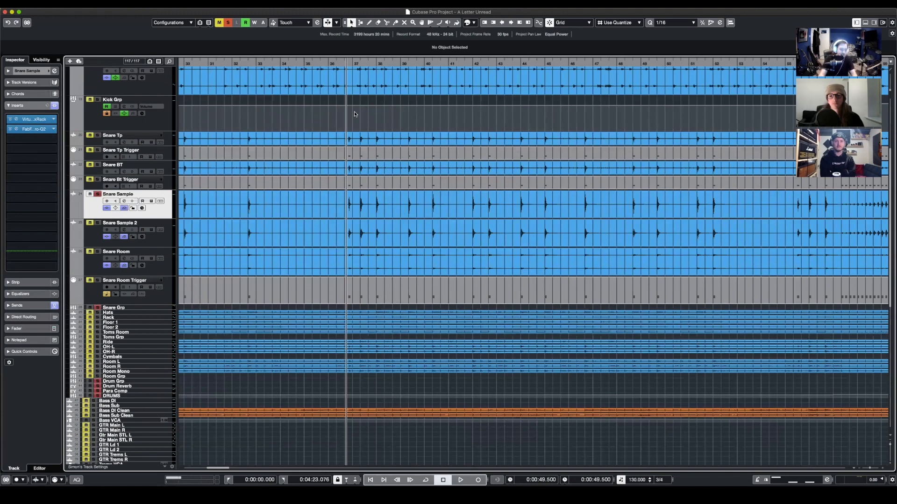
key(g)
key(g)
click(452, 62)
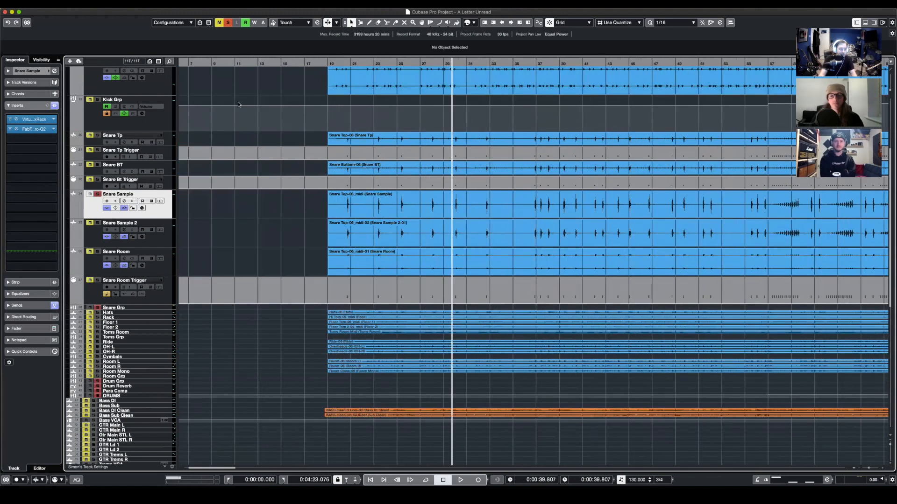
- View Snare Sample's Virtual Mix Rack and FabFilter Pro-Q 2 insert settings, and play back the soloed track
click(16, 119)
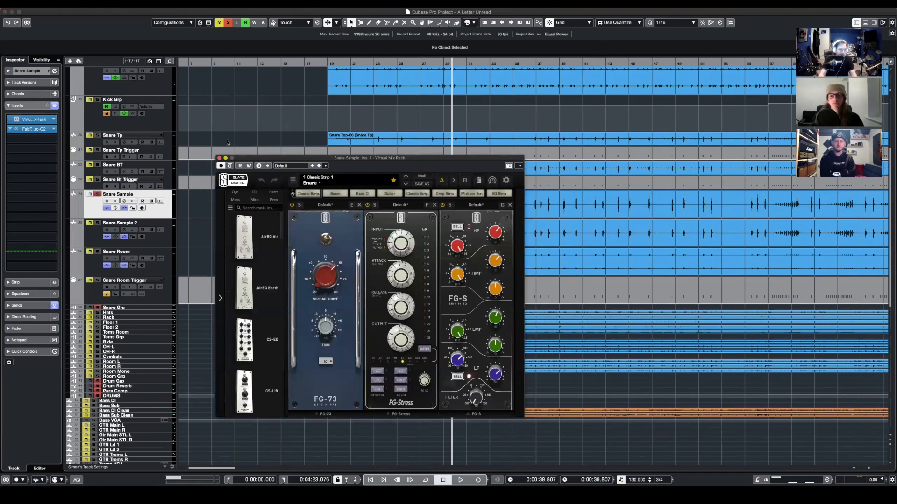
click(218, 158)
click(32, 129)
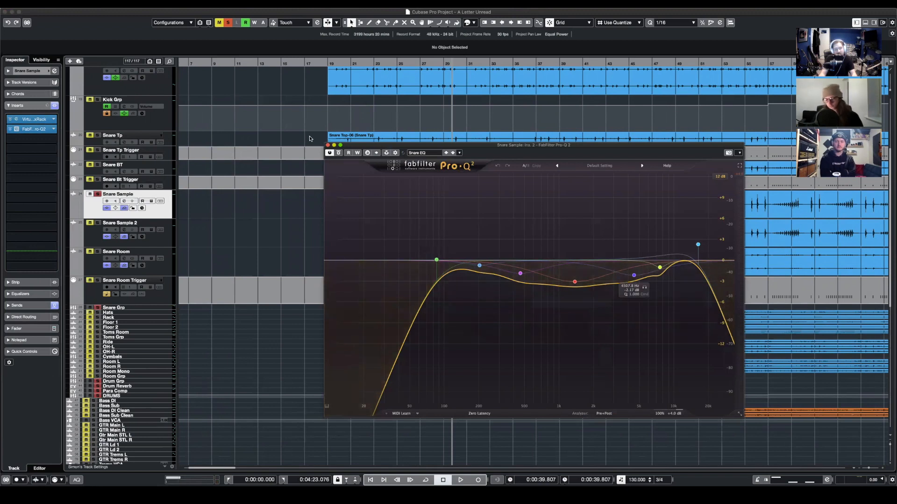
click(328, 145)
key(space)
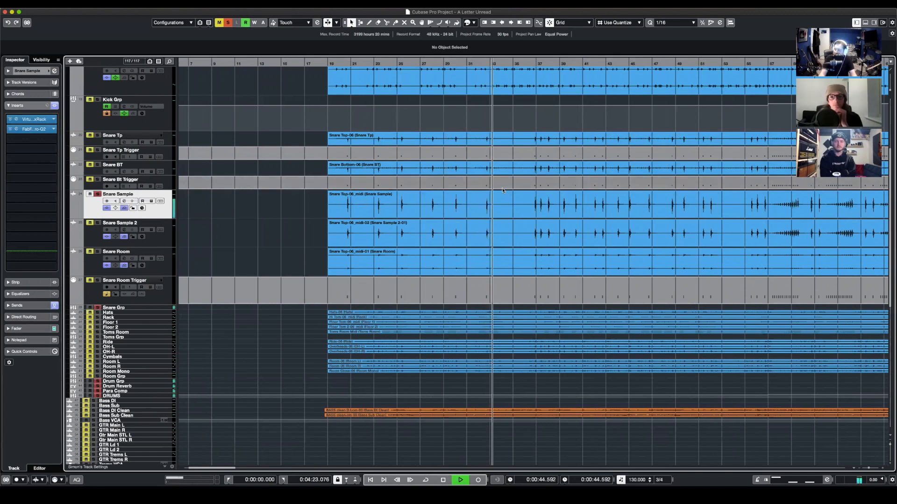
key(space)
- Solo Snare Sample 2 in place of Snare Sample, and view its Virtual Mix Rack settings during playback
click(97, 224)
key(space)
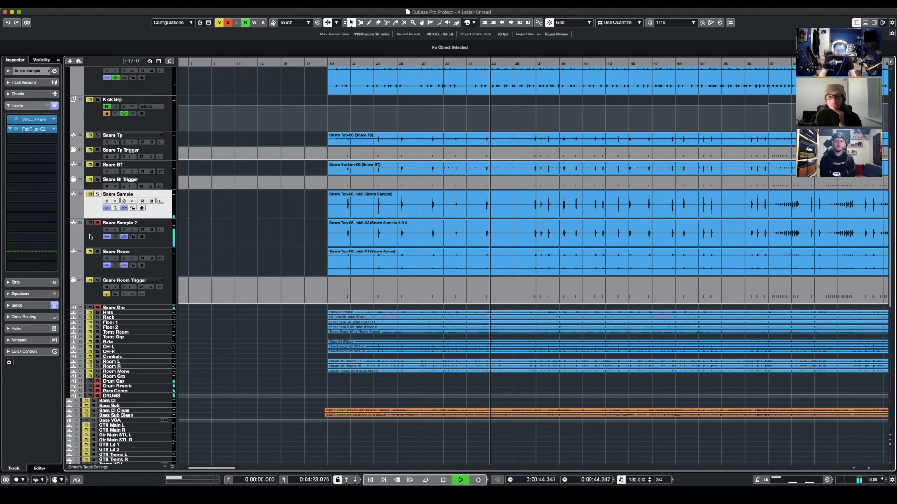
click(91, 237)
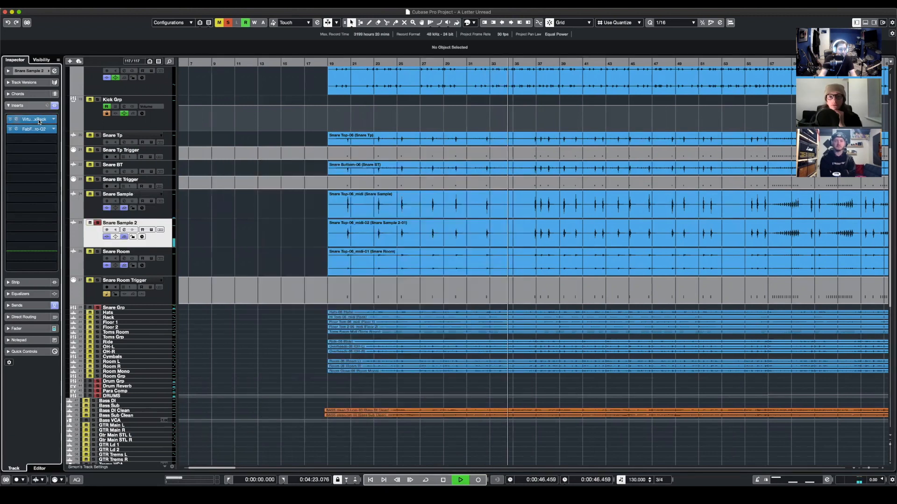
click(39, 120)
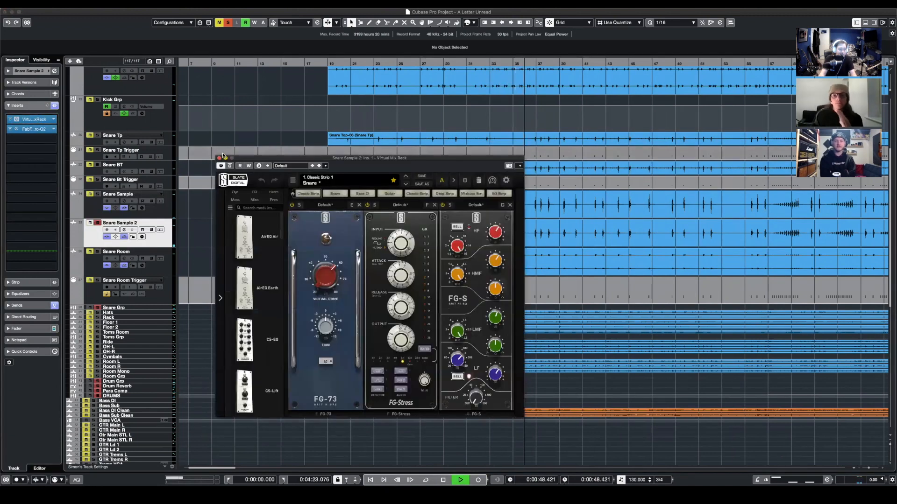
key(space)
click(219, 158)
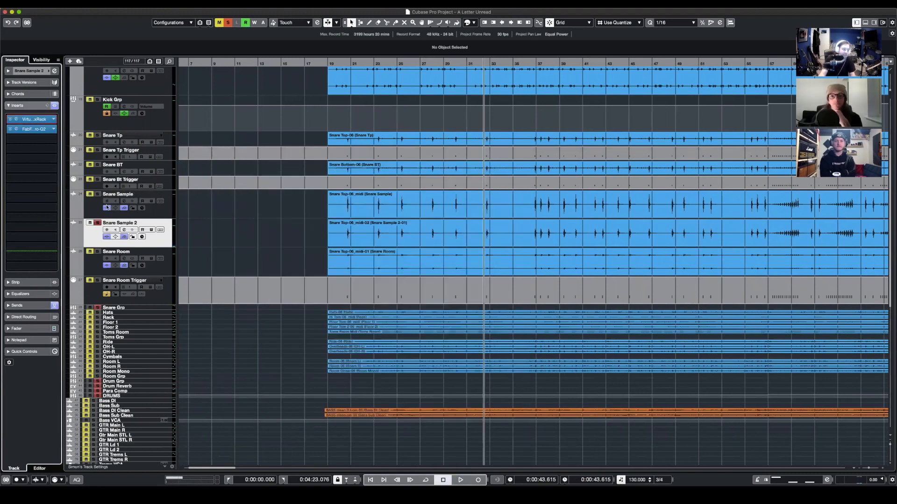
- Solo Snare Sample alongside Snare Sample 2 and examine their snare hit waveforms close up around 0:44
click(97, 194)
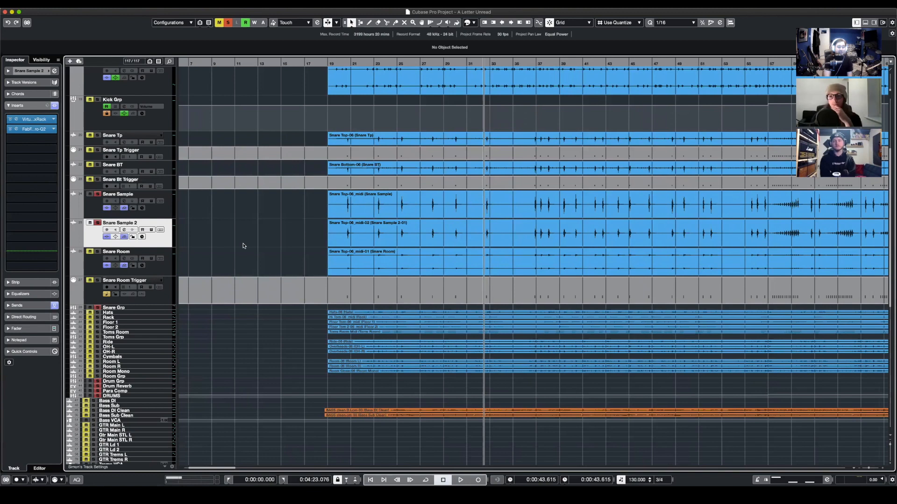
drag(489, 61, 200, 84)
click(265, 62)
key(g)
key(g)
key(g)
key(g)
key(g)
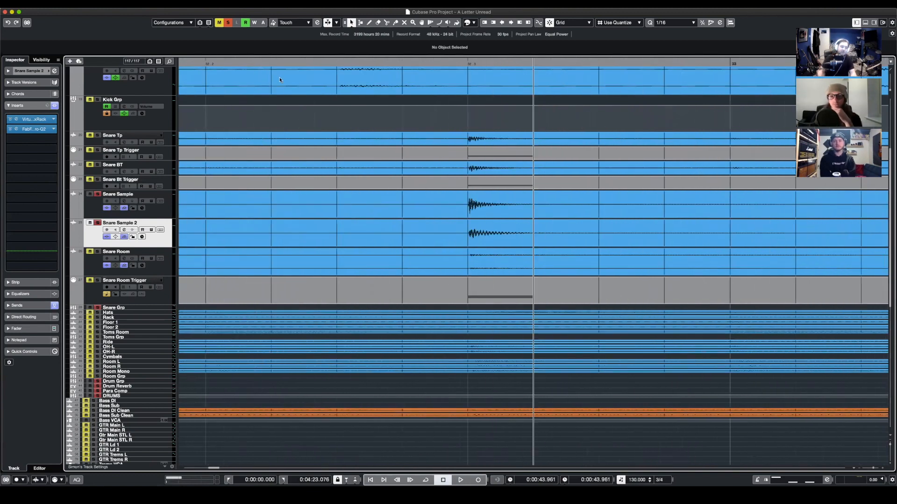
key(g)
key(g)
key(g)
key(g)
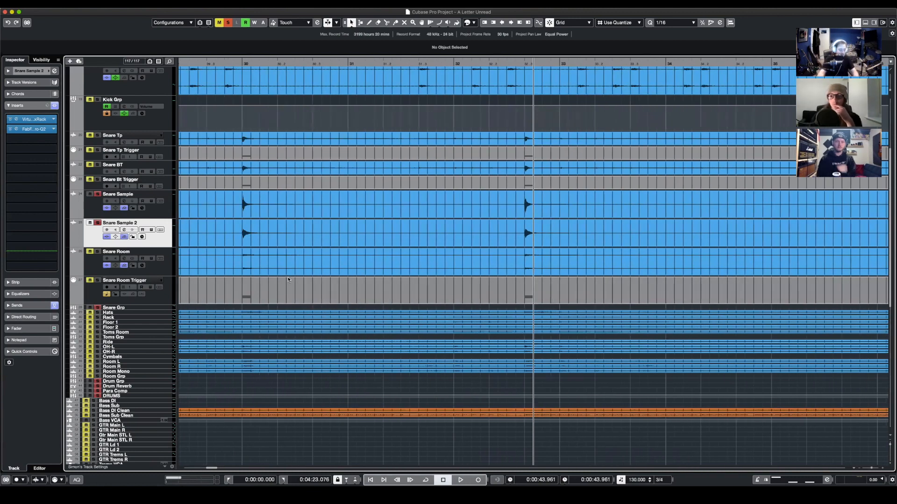
key(g)
key(g)
key(g)
key(g)
key(g)
key(g)
key(g)
key(g)
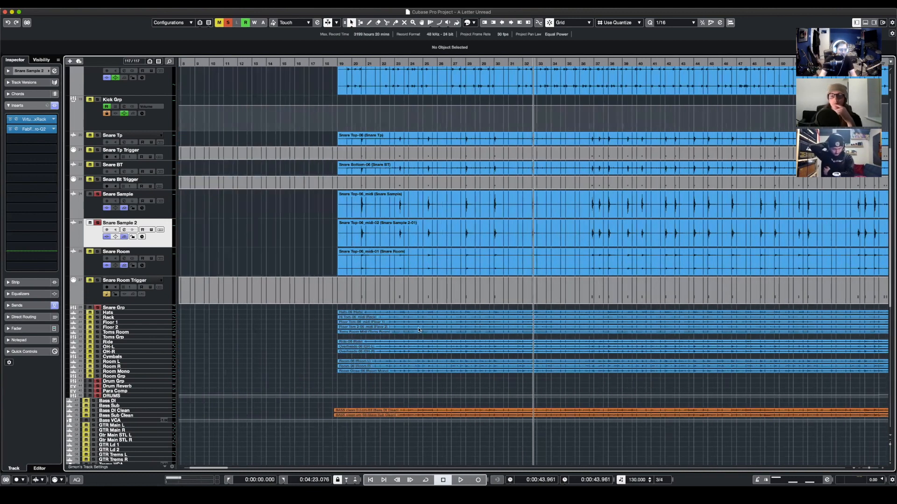
- Solo Snare Room in place of the two snare samples and play it back from about 0:49.5
scroll(467, 264, down, 3)
scroll(467, 263, right, 4)
scroll(388, 278, left, 3)
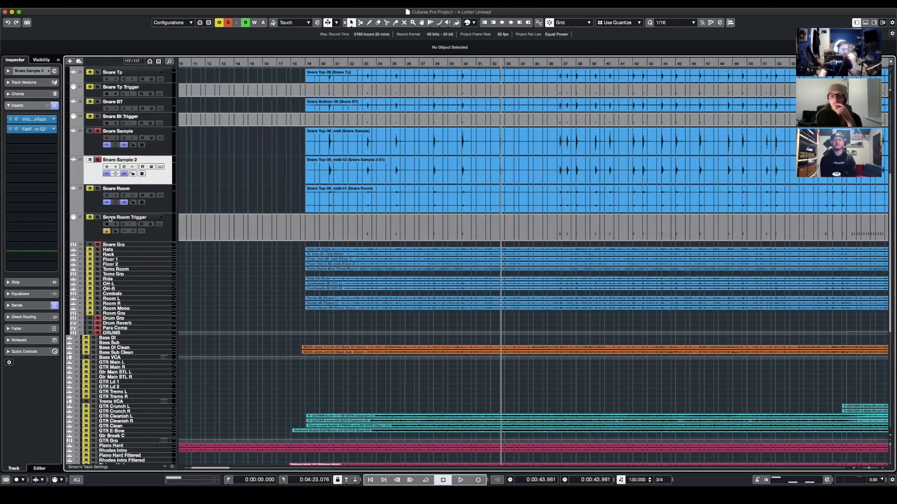
click(98, 160)
click(97, 132)
click(98, 189)
click(90, 208)
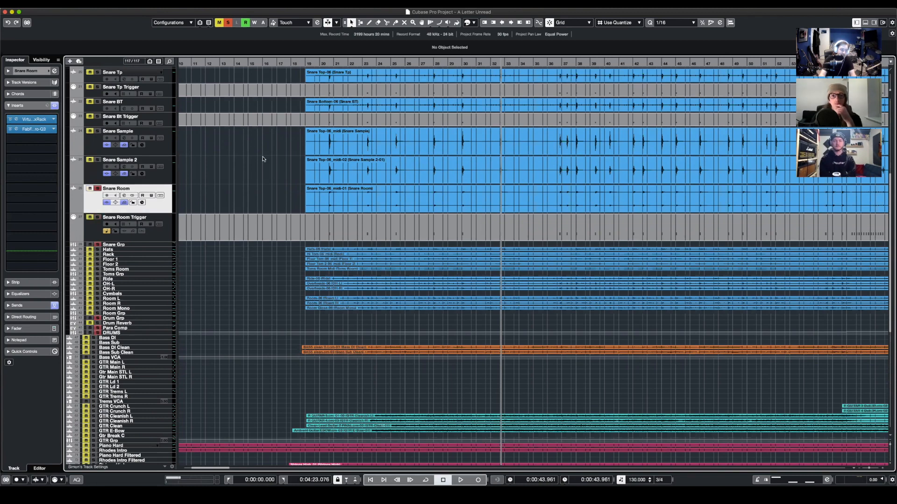
click(558, 63)
key(space)
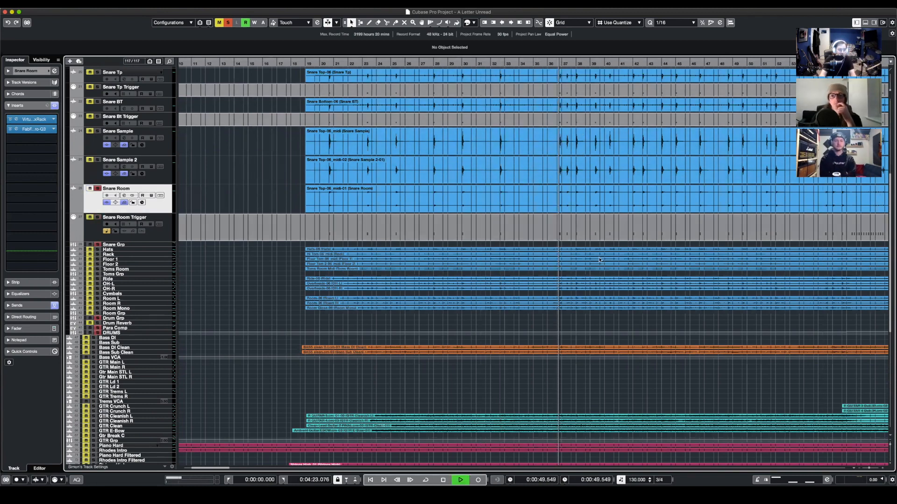
key(space)
- Add the remaining snare tracks and triggers to the solo, so everything from Snare Tp to Snare Room Trigger is soloed
click(96, 160)
click(97, 132)
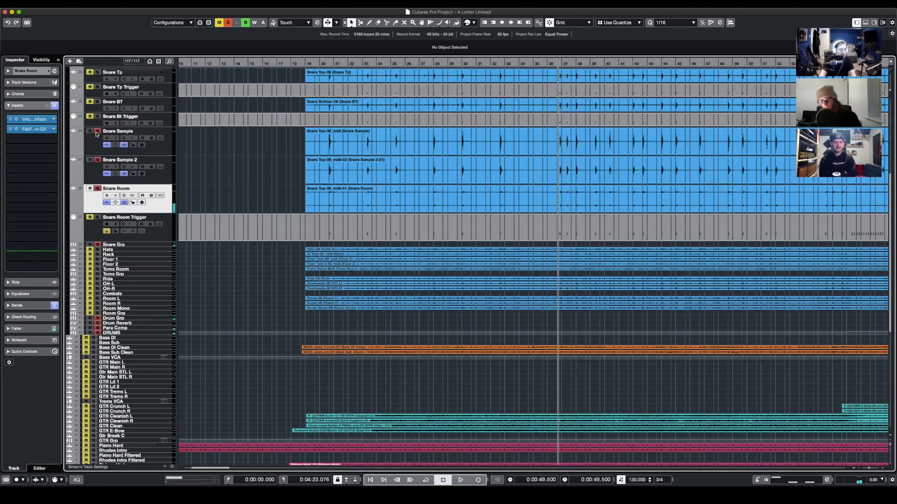
click(93, 232)
click(95, 219)
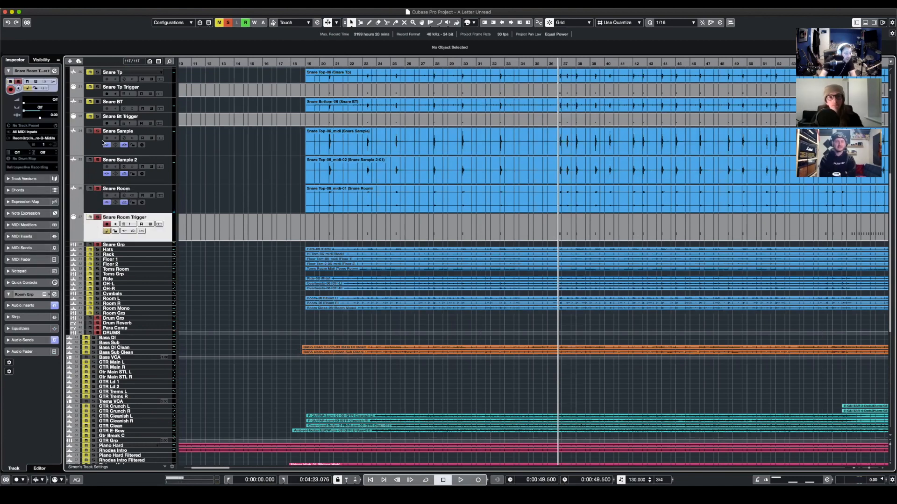
scroll(82, 169, up, 3)
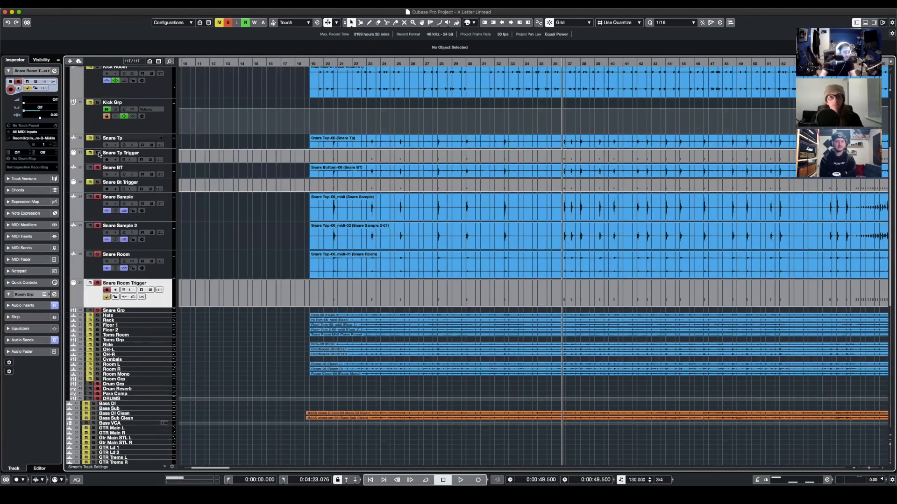
click(97, 138)
- Play back all the soloed snare tracks together from about 0:49.5
scroll(552, 246, right, 2)
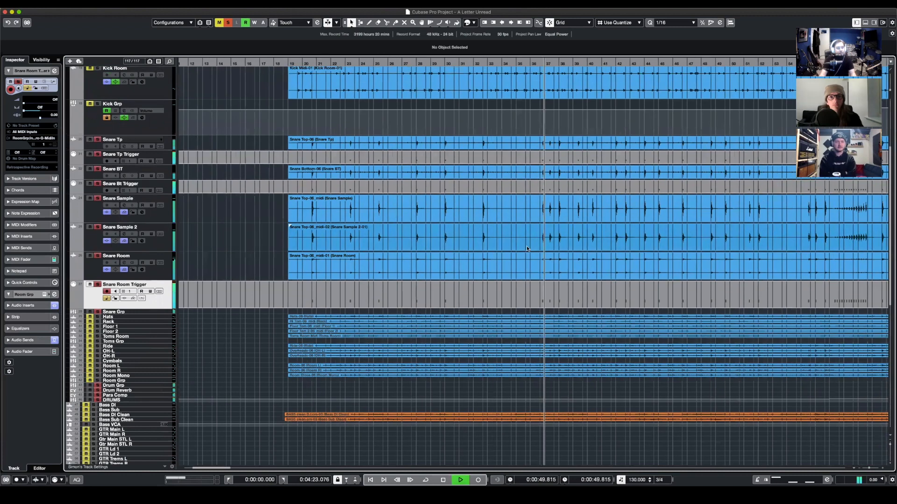
click(262, 264)
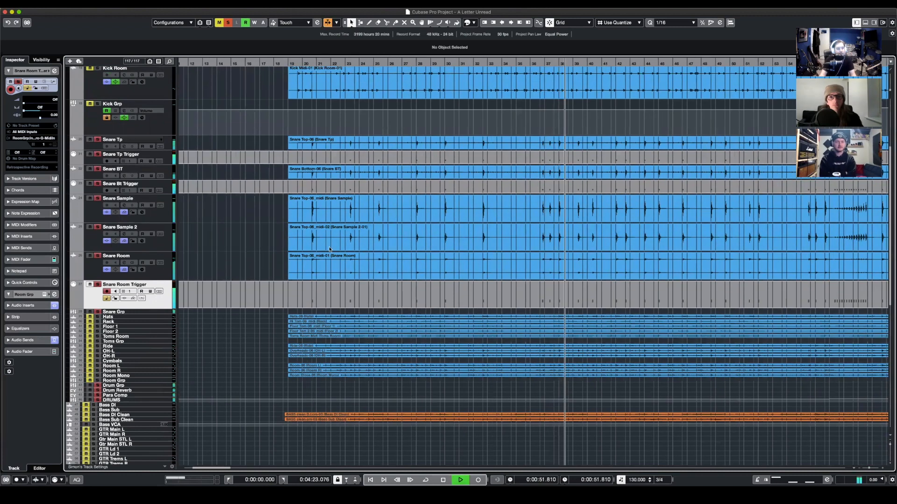
key(space)
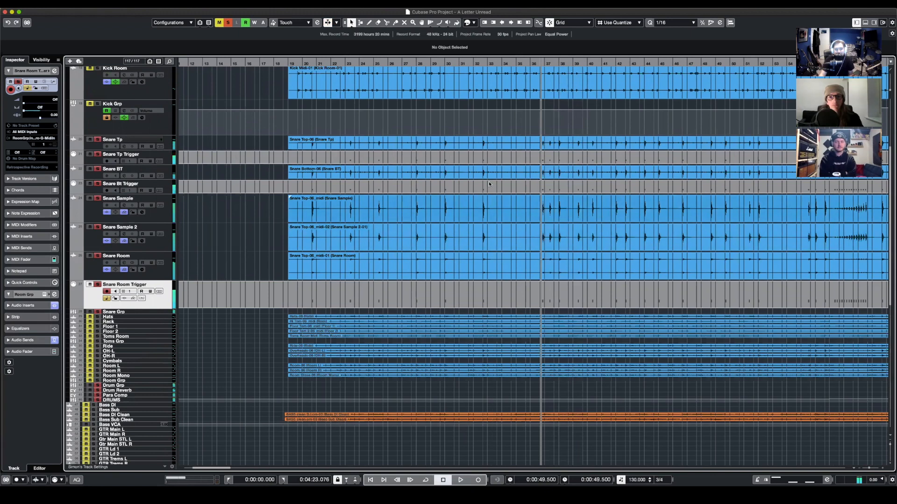
scroll(658, 228, right, 10)
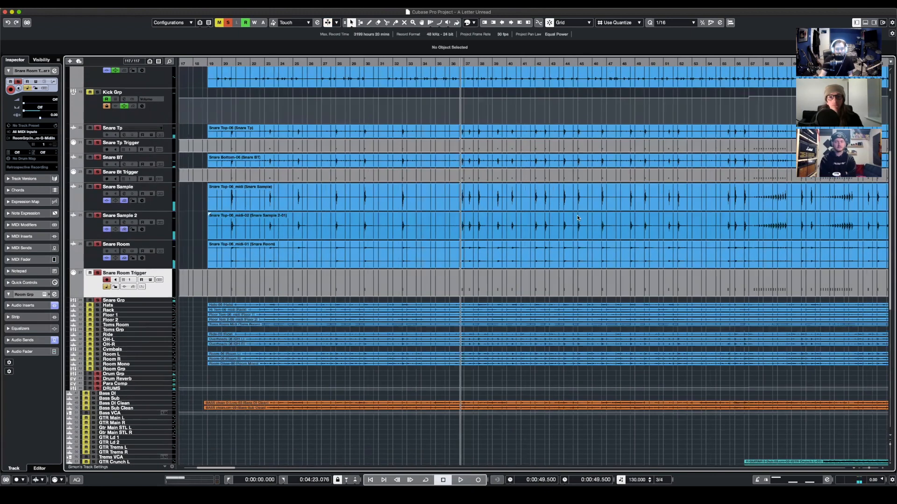
scroll(468, 256, left, 3)
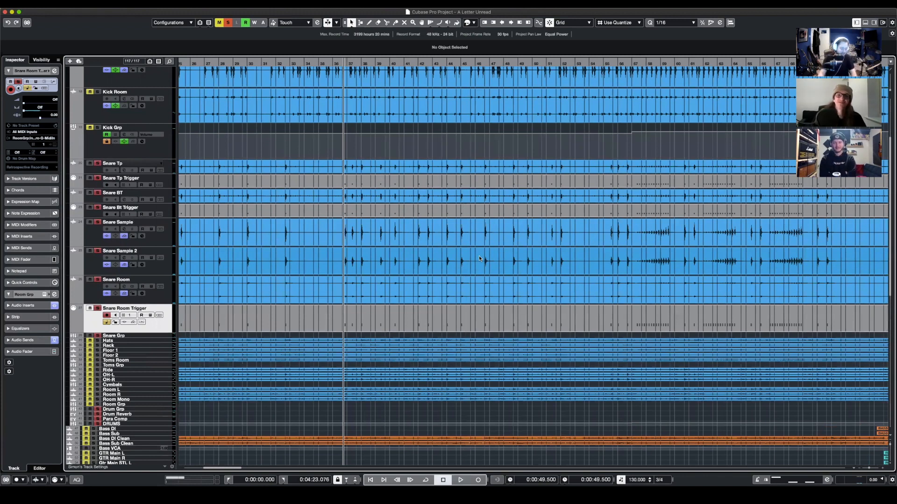
- Clear all solos and select the Snare Grp track
key(g)
key(g)
key(g)
scroll(471, 233, down, 2)
scroll(472, 233, right, 2)
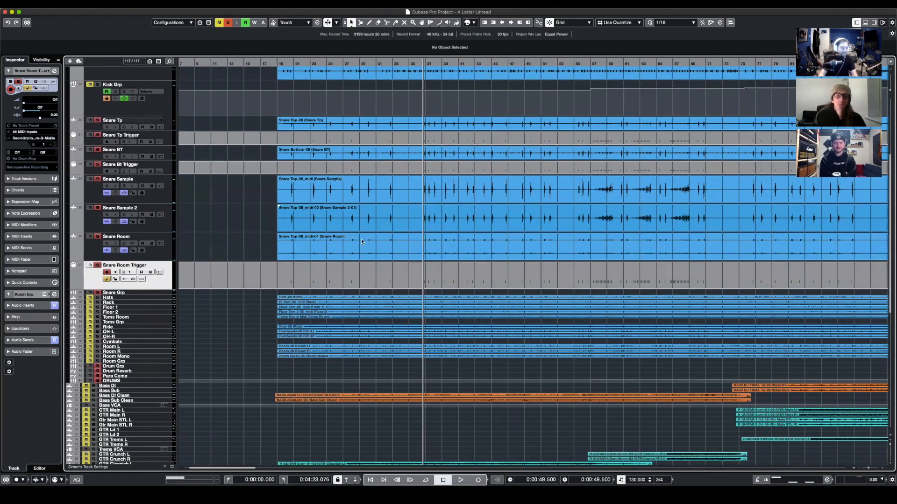
click(228, 23)
click(87, 293)
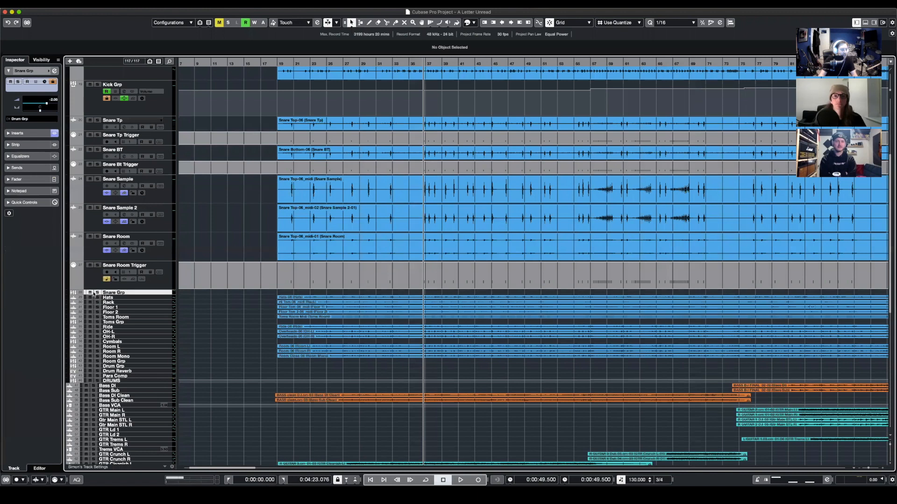
- Solo Snare Grp, inspect its EnvelopeShaper insert, and add Snare Room Trigger to the solo
click(97, 293)
click(33, 98)
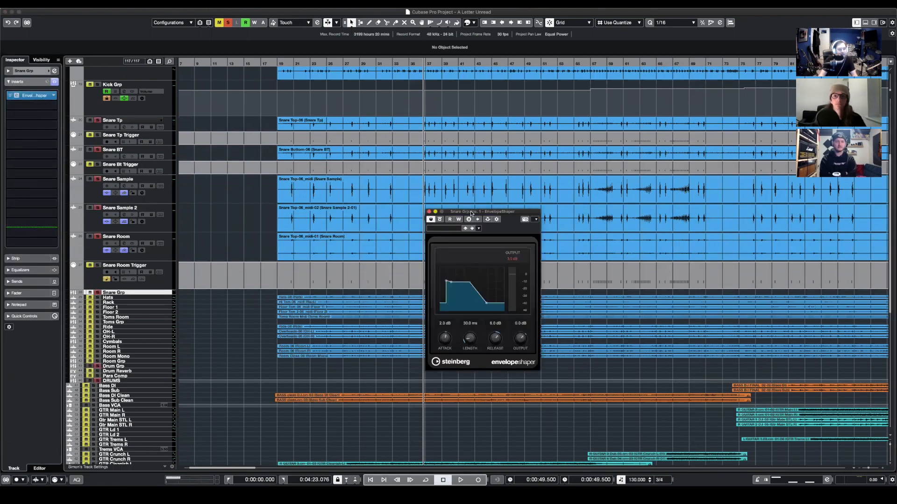
drag(470, 210, 537, 212)
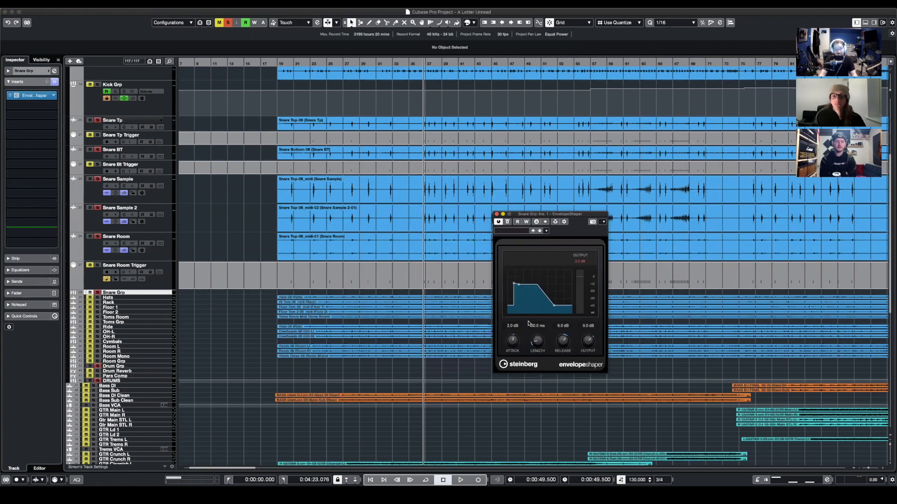
click(97, 267)
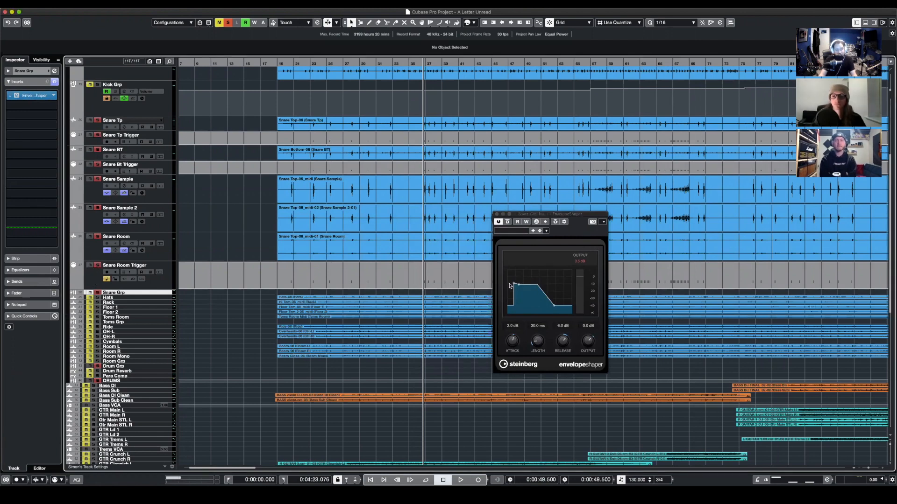
click(497, 215)
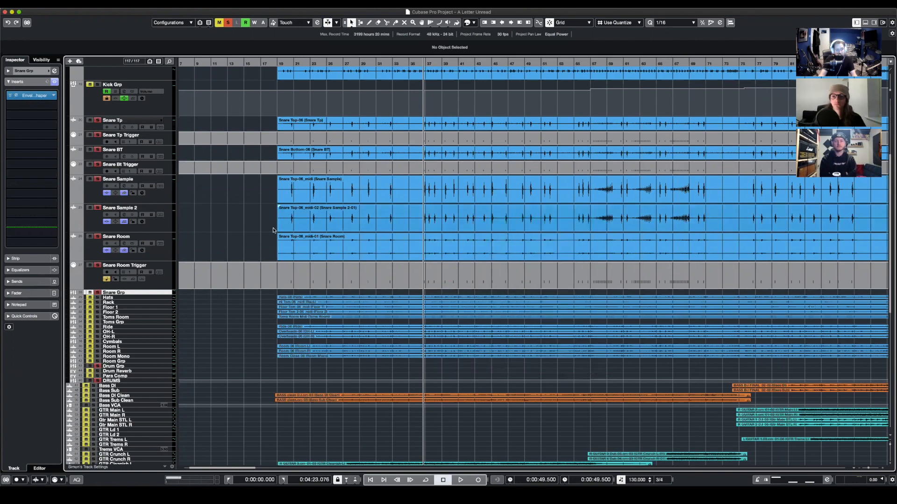
- Play the soloed snares from about 0:49.5, comparing Snare Grp with EnvelopeShaper bypassed and active, and check the plug-in's settings
key(space)
click(10, 95)
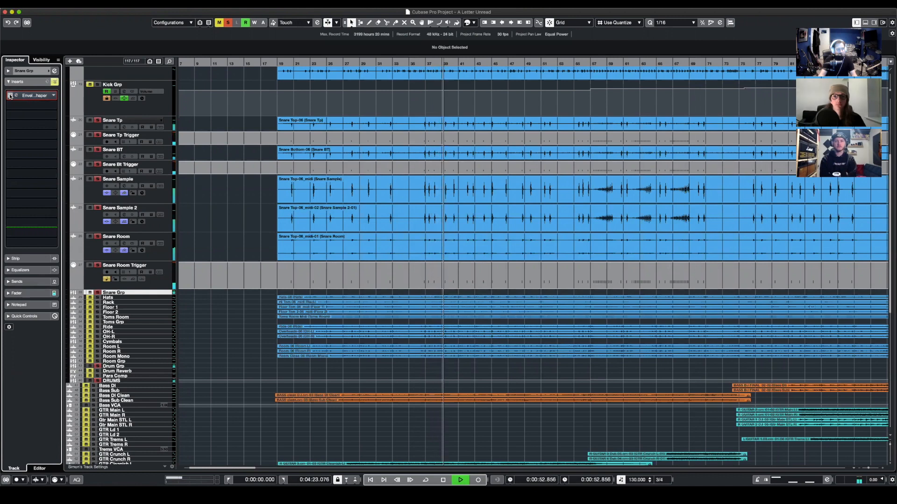
click(10, 96)
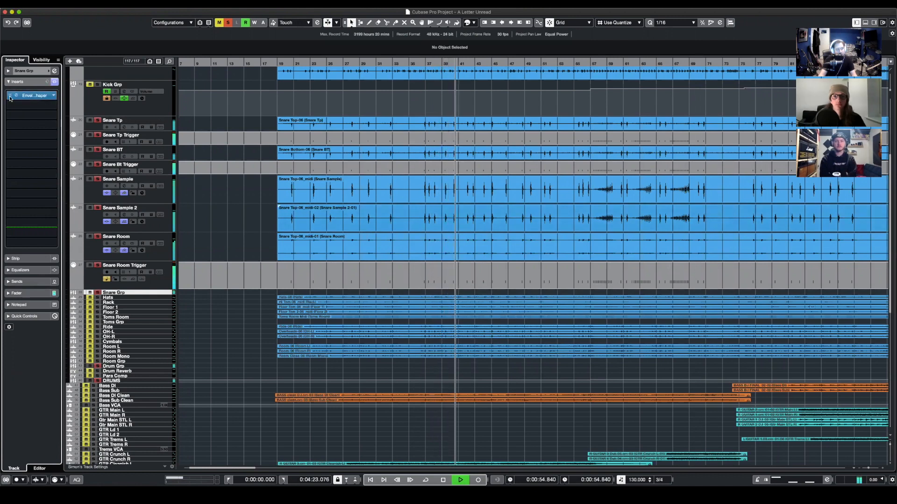
click(29, 96)
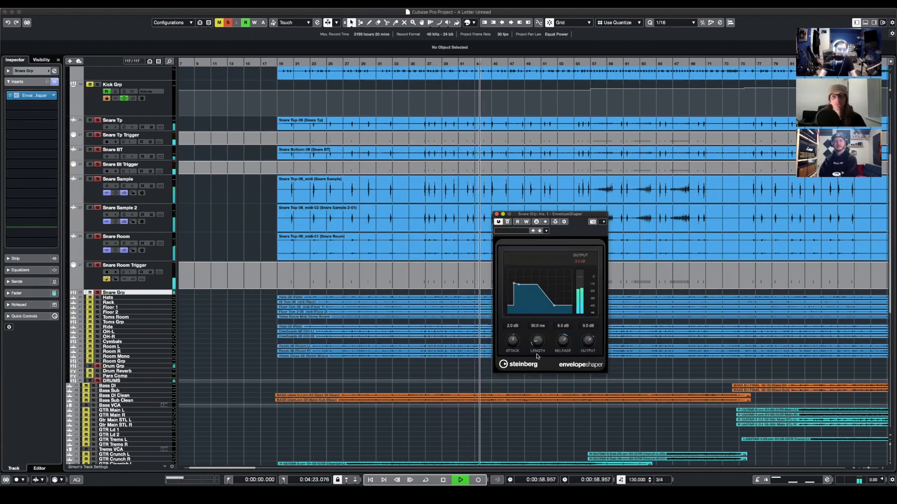
click(496, 214)
key(space)
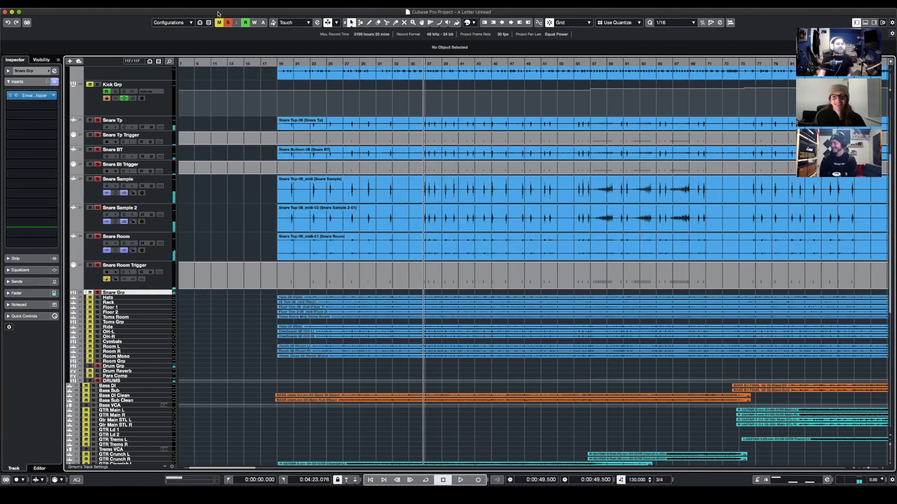
- Clear all solos, solo Snare Room Trigger alone, and play it back from about 0:49.5 with Room Grp selected
click(227, 22)
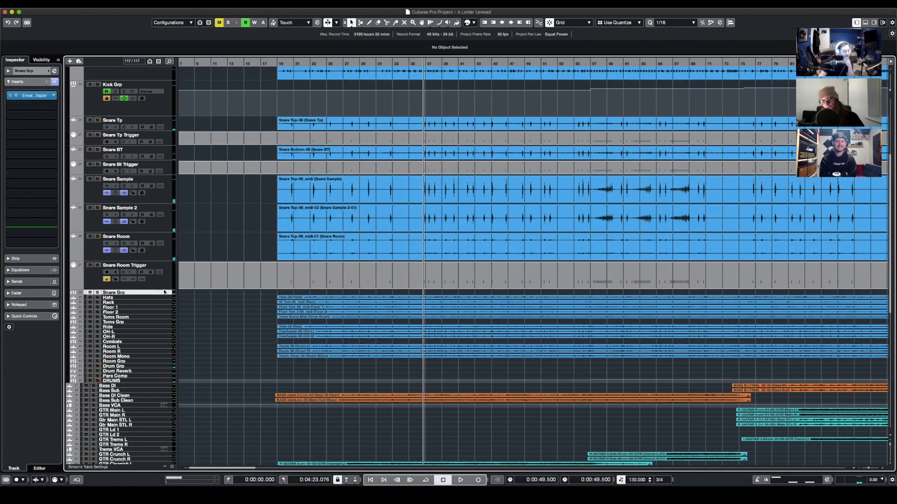
click(114, 269)
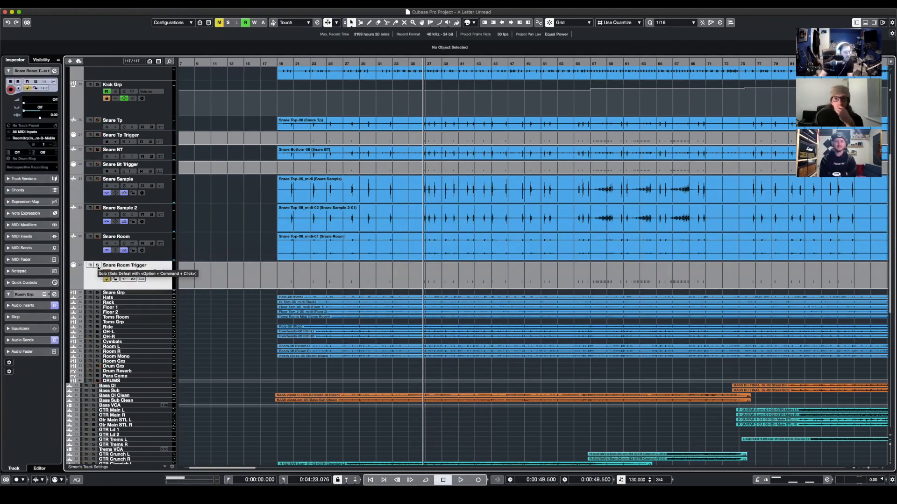
click(97, 266)
key(space)
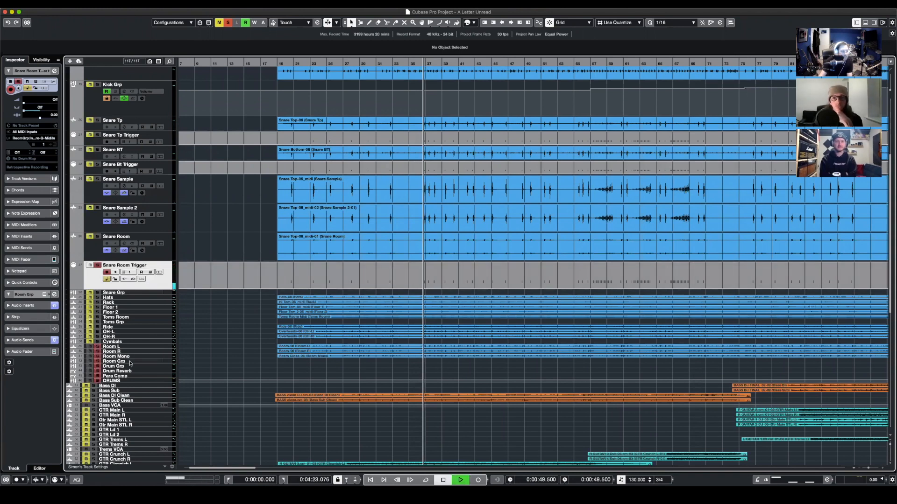
click(127, 363)
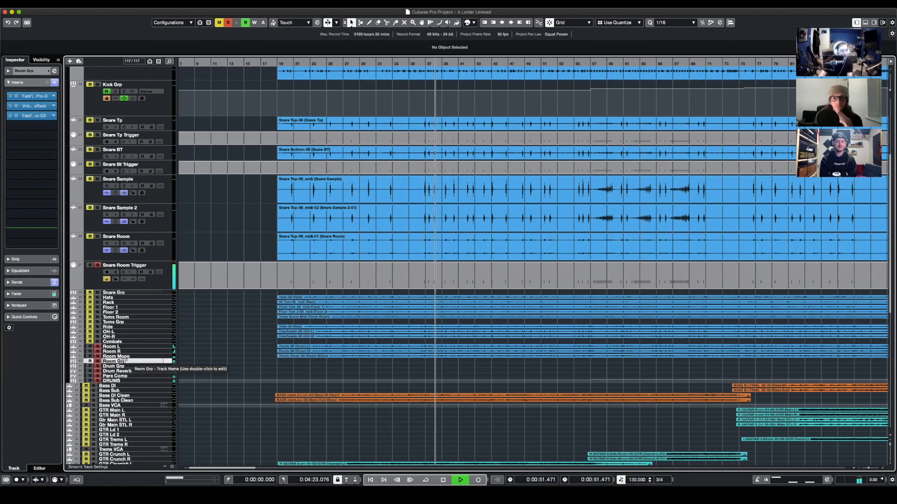
key(space)
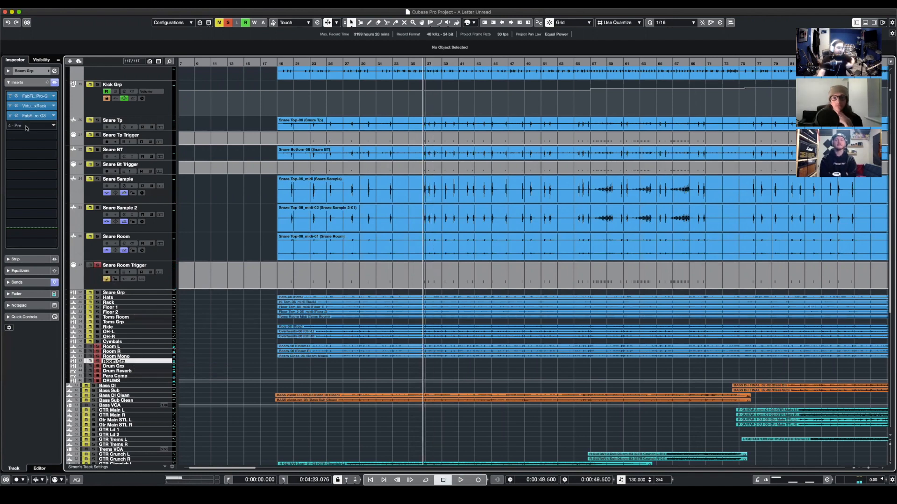
- Audition Room Grp with its Pro-G gate bypassed and active, and inspect its Virtual Mix Rack insert
click(28, 97)
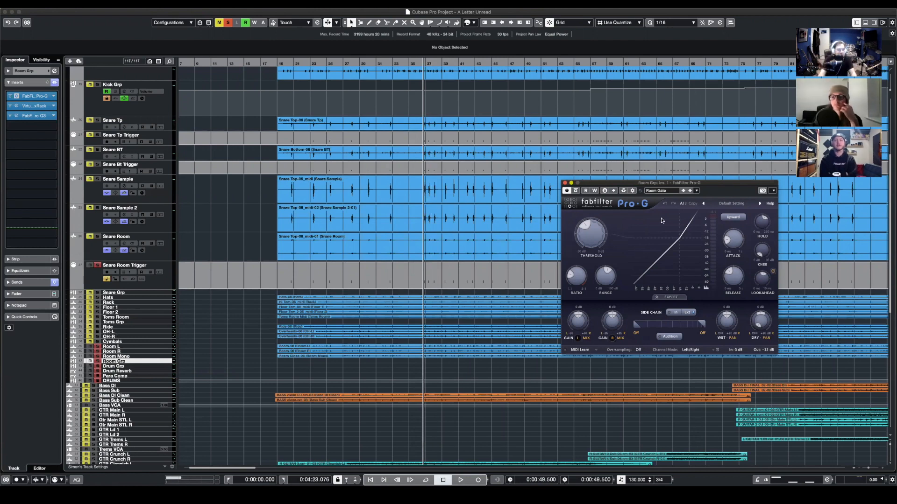
key(space)
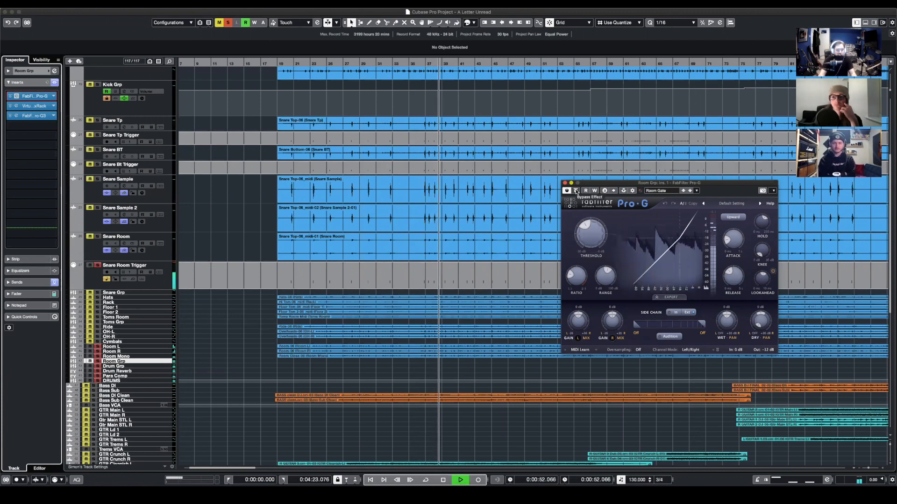
click(576, 191)
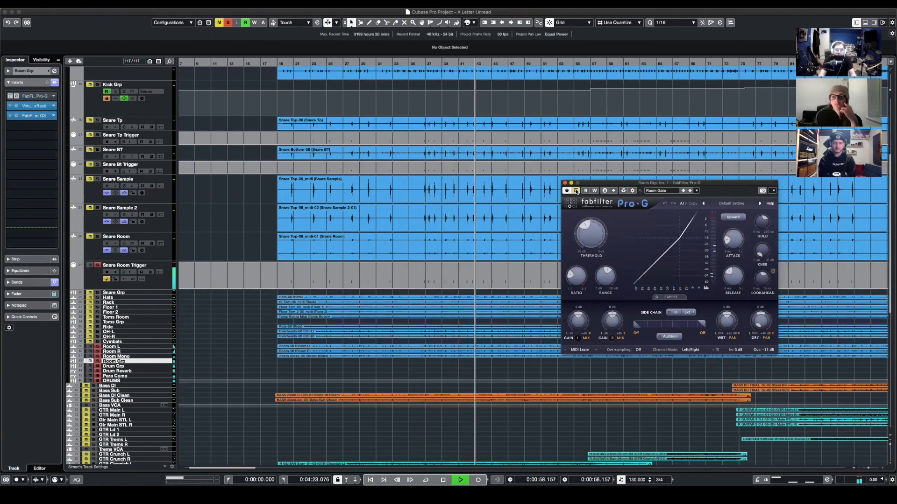
click(576, 191)
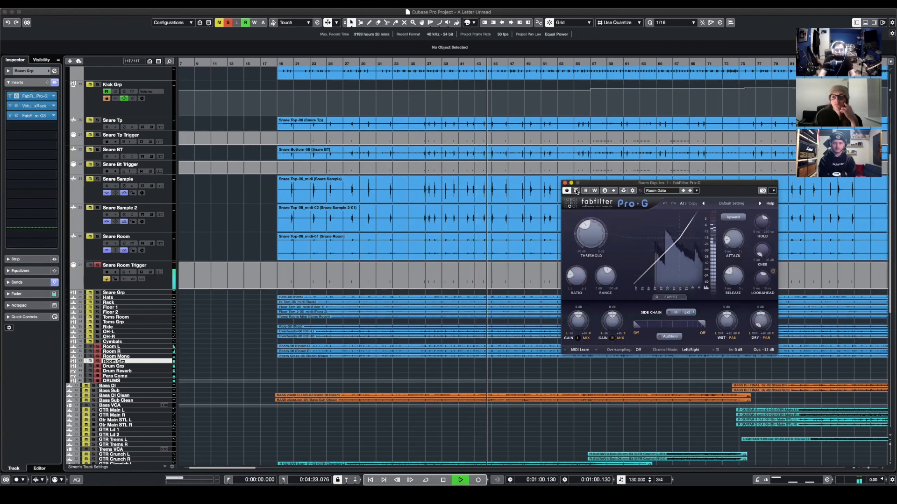
click(565, 184)
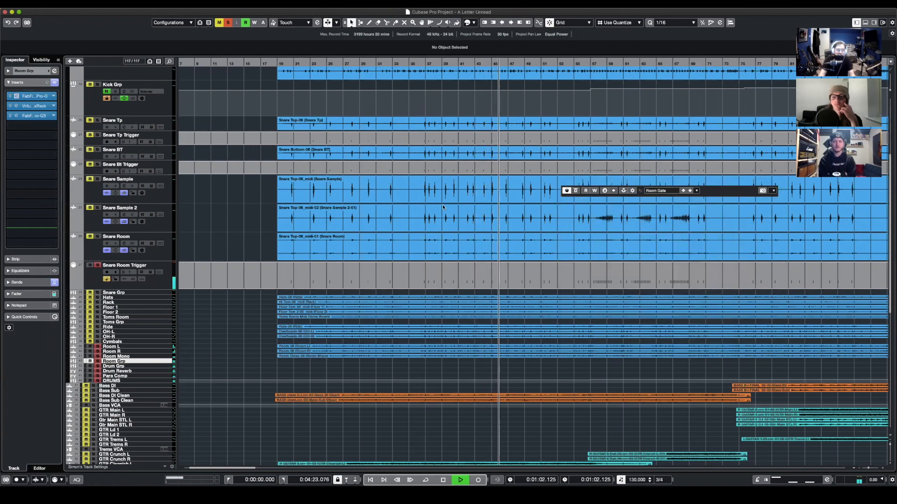
key(space)
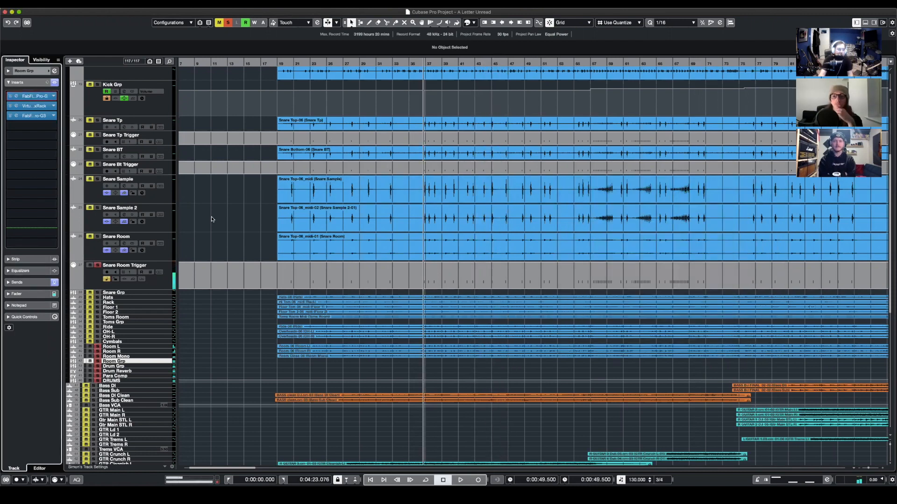
click(34, 105)
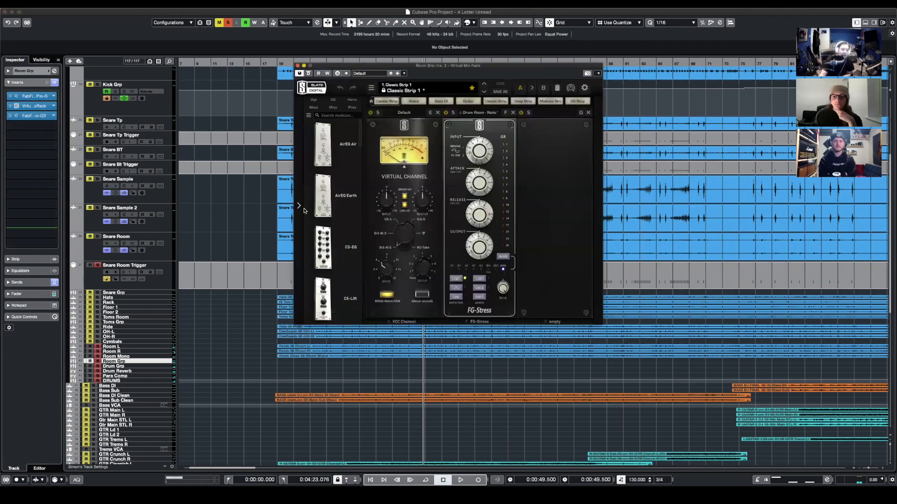
click(297, 65)
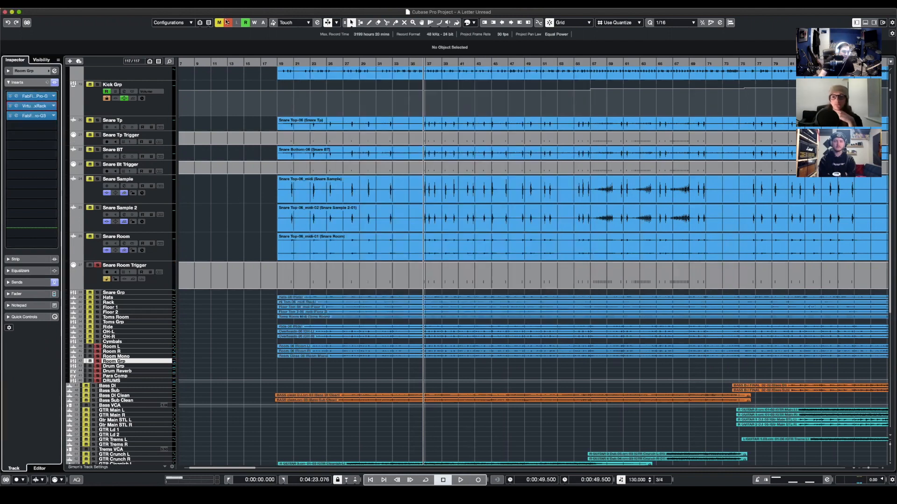
- Solo Toms Grp, then select and enlarge the Rack, Floor 1, Floor 2 and Toms Room tracks
click(98, 322)
click(126, 317)
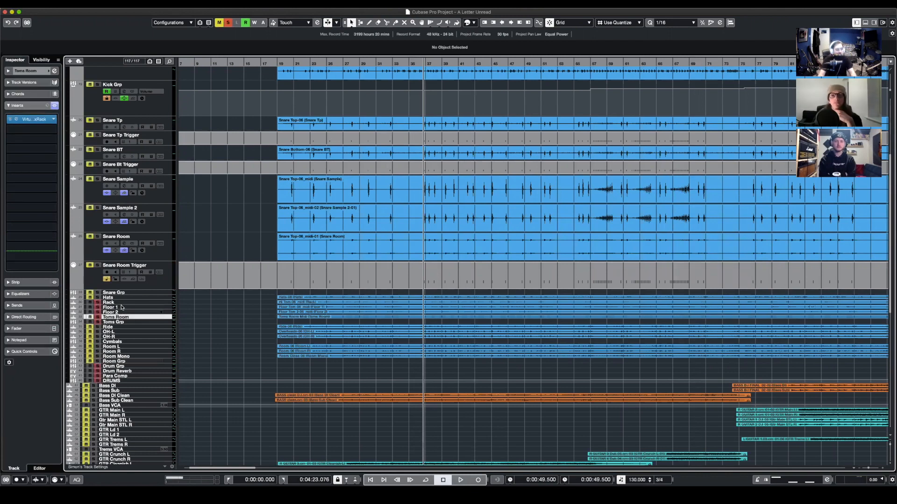
shift+click(121, 303)
drag(121, 304, 122, 328)
key(g)
scroll(338, 284, down, 3)
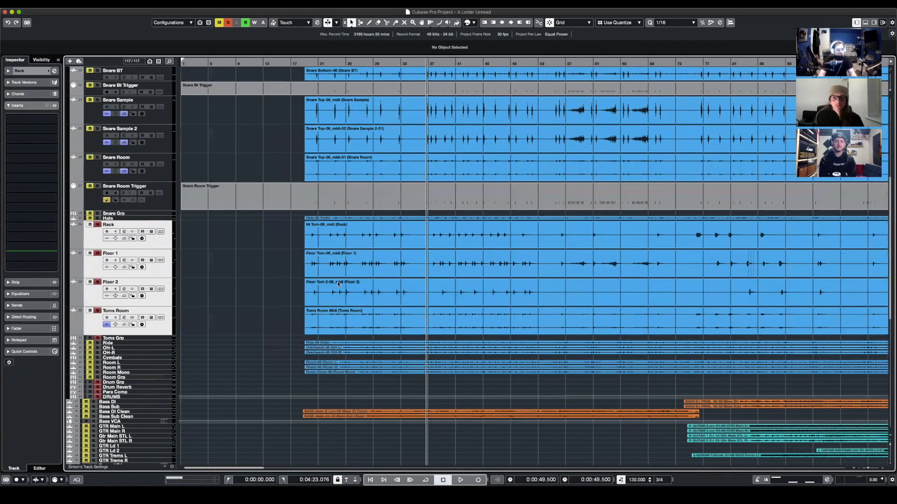
key(g)
scroll(416, 289, right, 2)
scroll(415, 289, up, 1)
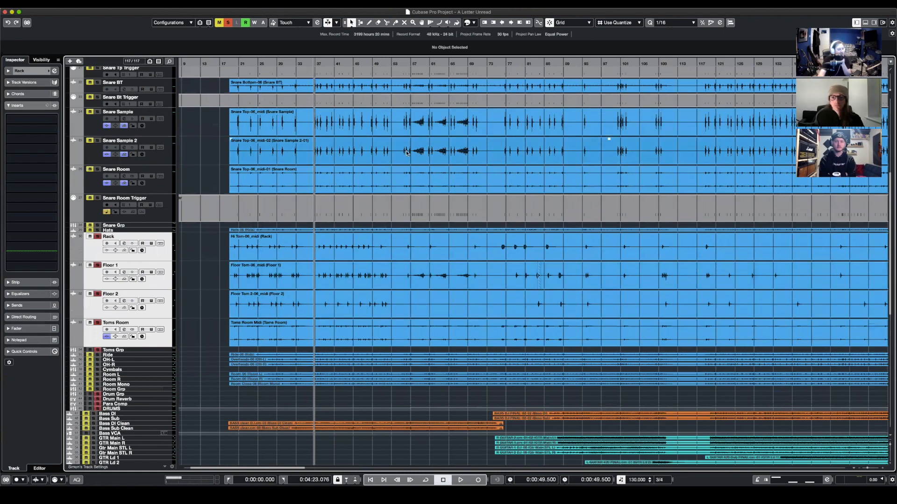
- Play back all the soloed tom tracks from about 0:50.8
drag(330, 65, 315, 95)
key(space)
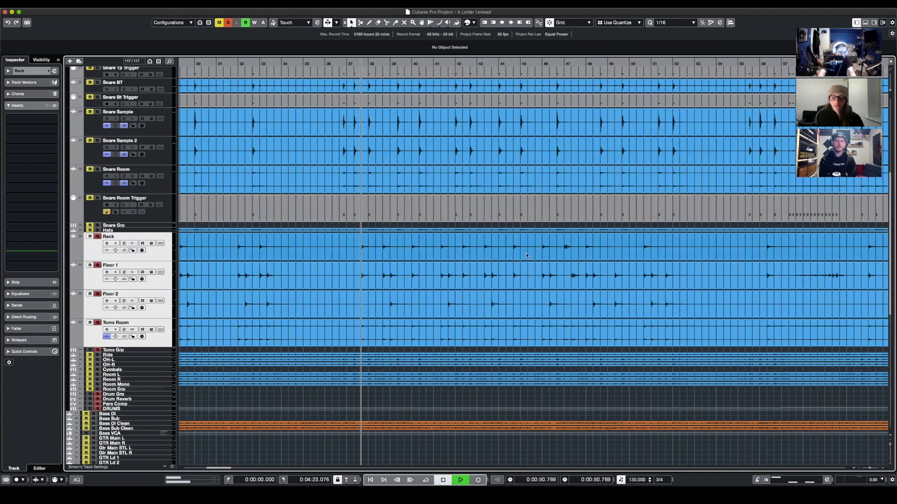
key(g)
key(g)
scroll(579, 310, right, 2)
scroll(578, 310, up, 1)
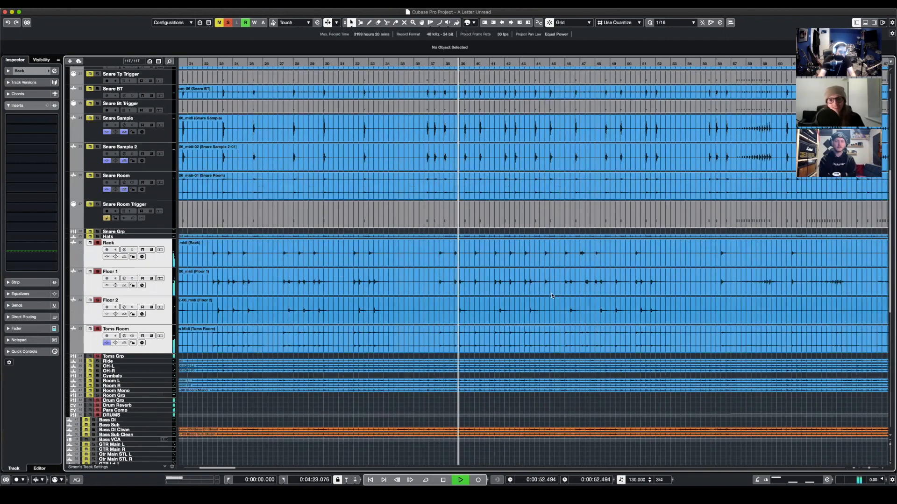
scroll(578, 310, right, 1)
scroll(578, 311, down, 1)
- Clear the toms solo, solo only Toms Room, and play it back from about 0:50.8
click(103, 337)
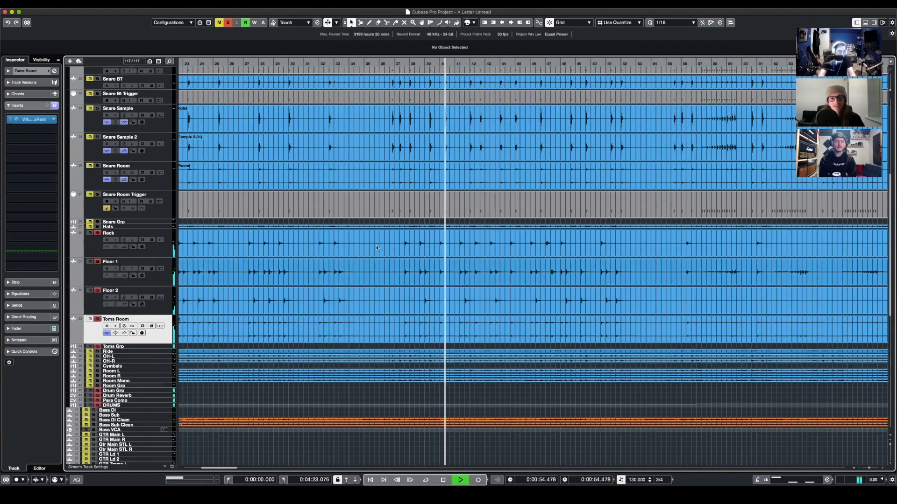
key(g)
key(g)
click(227, 22)
key(space)
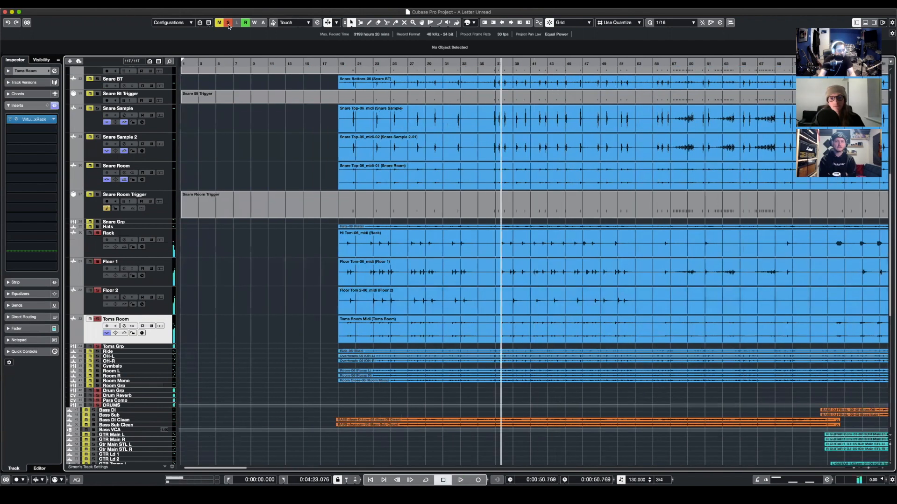
click(98, 320)
key(space)
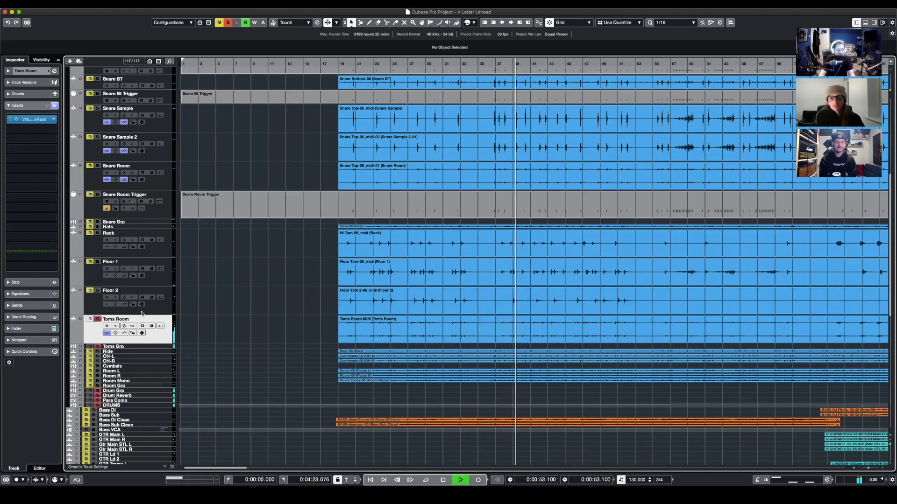
- Add Floor 2, Rack and Floor 1 to the Toms Room solo during playback, and stop after listening to them together
click(97, 291)
click(98, 232)
click(97, 262)
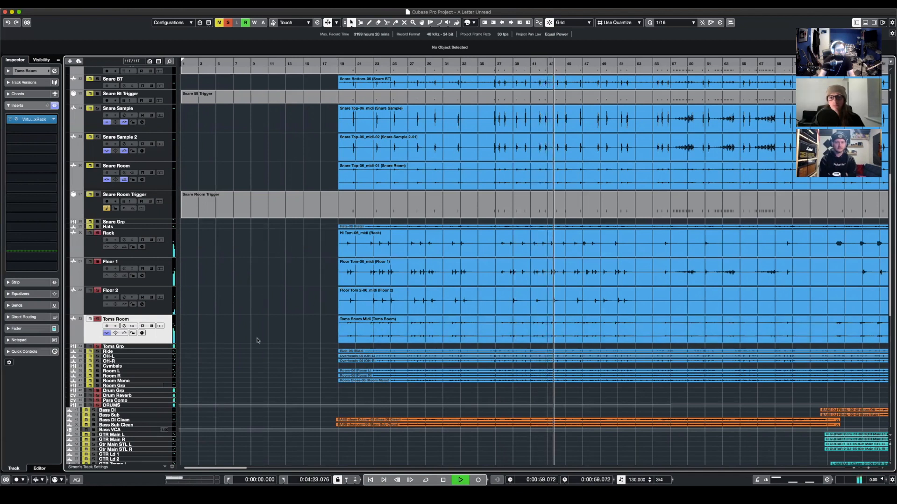
key(space)
- Open the Pro-MB insert on Toms Grp and play the toms, comparing the sound with Band 1 bypassed and active
click(136, 349)
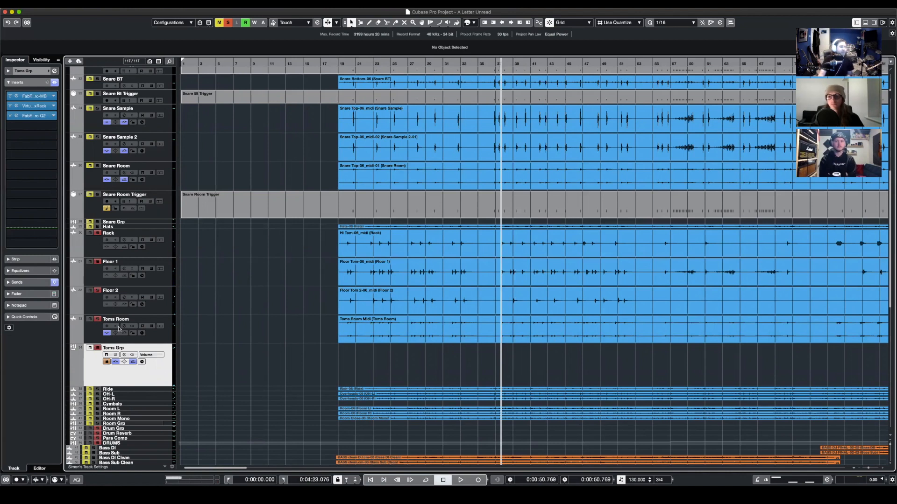
click(33, 99)
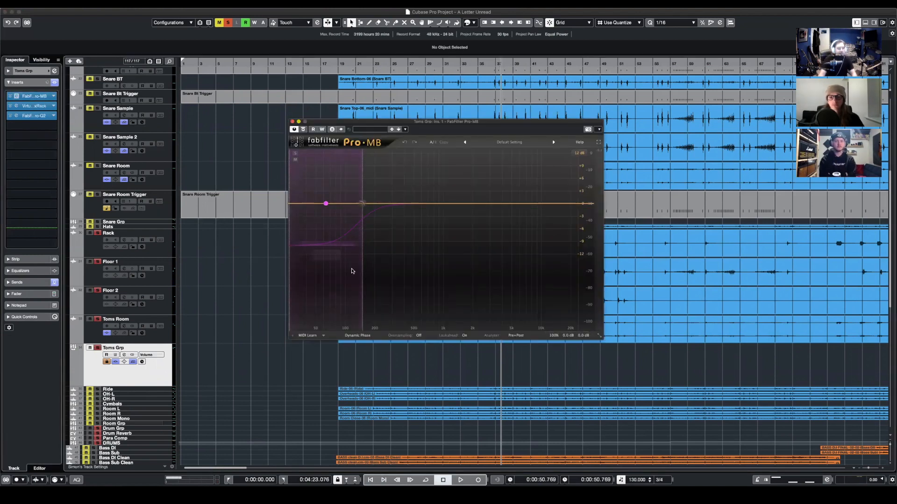
key(space)
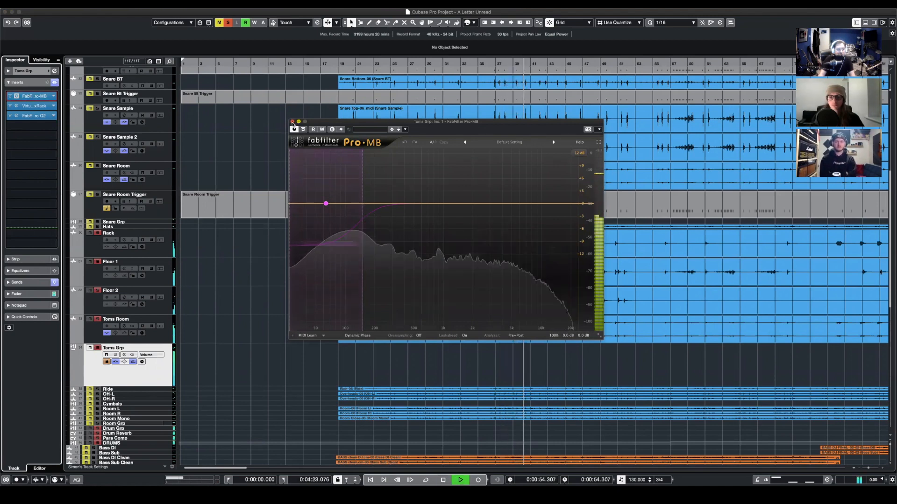
click(325, 204)
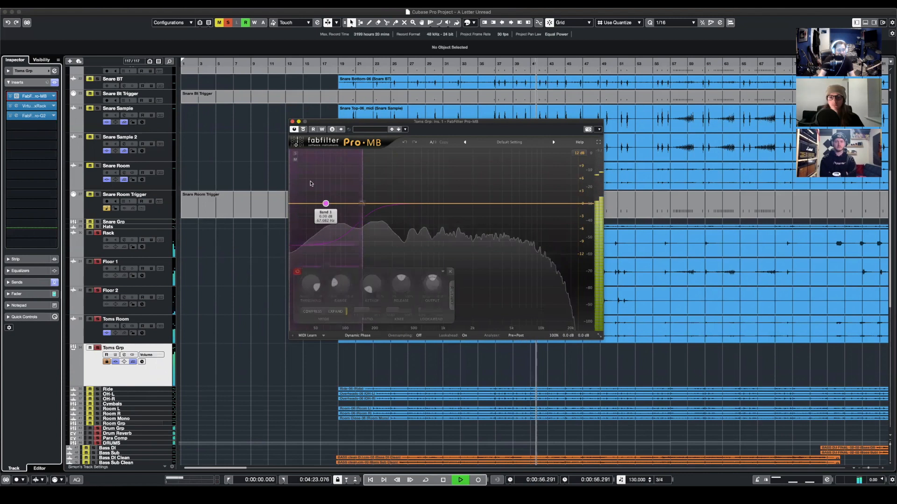
click(297, 272)
click(298, 272)
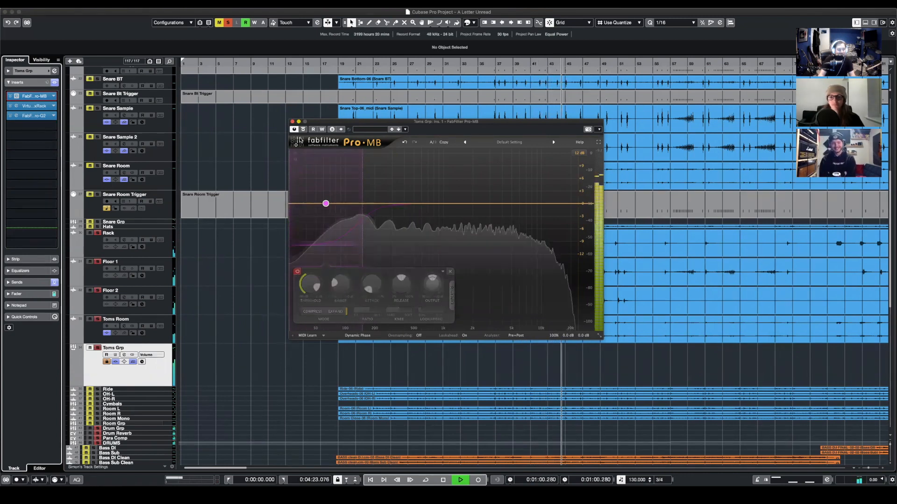
- Examine the Virtual Mix Rack and Pro-Q 2 inserts on Toms Grp, stopping playback and closing each plug-in after viewing
click(16, 96)
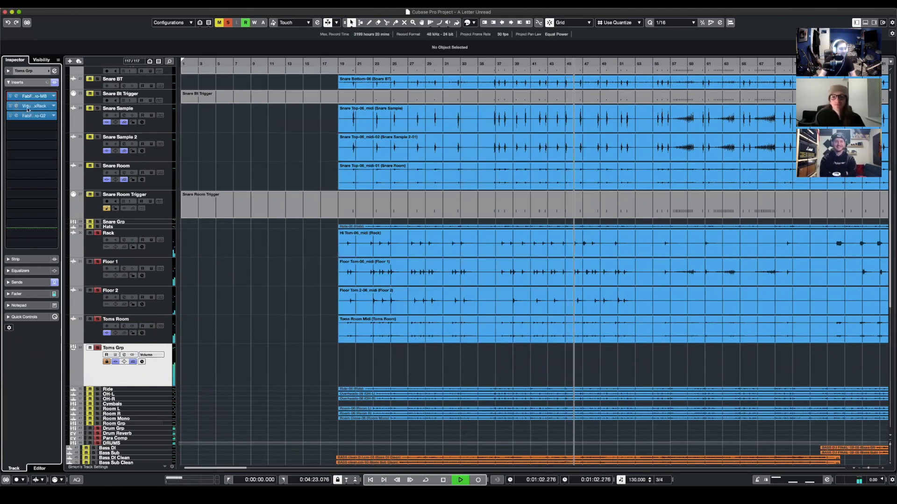
click(27, 107)
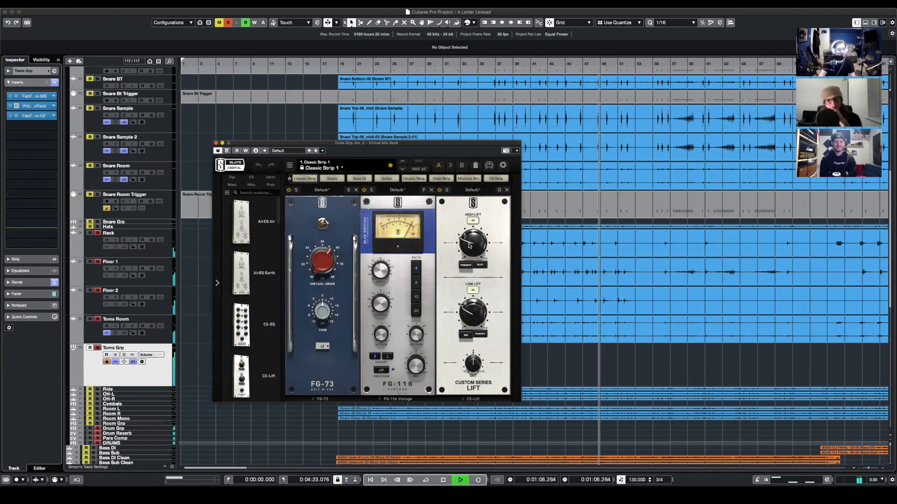
key(space)
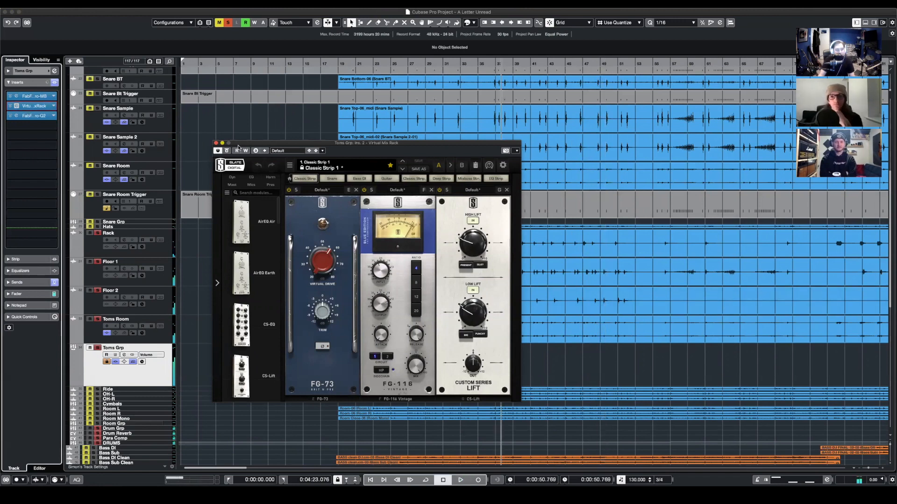
click(216, 144)
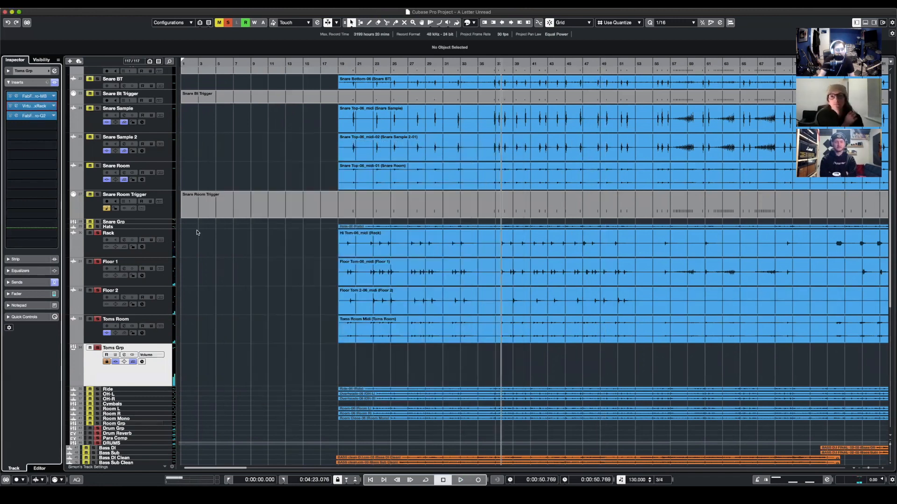
click(32, 116)
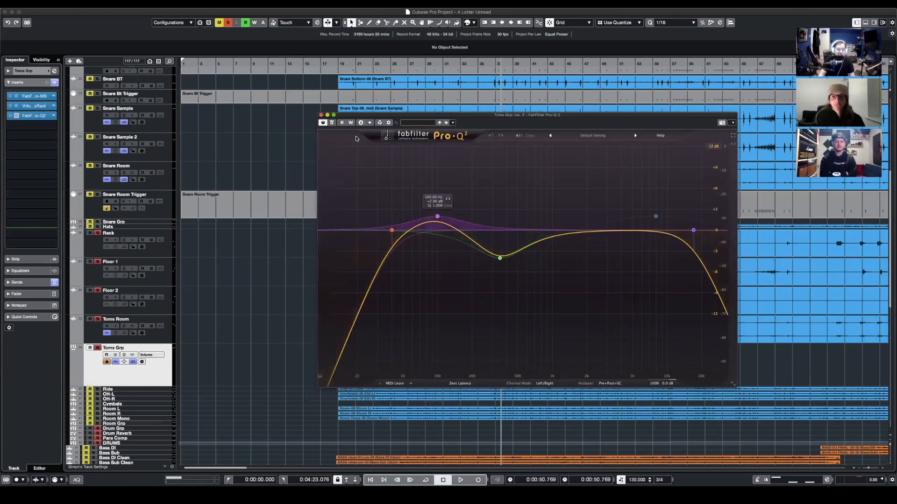
click(321, 115)
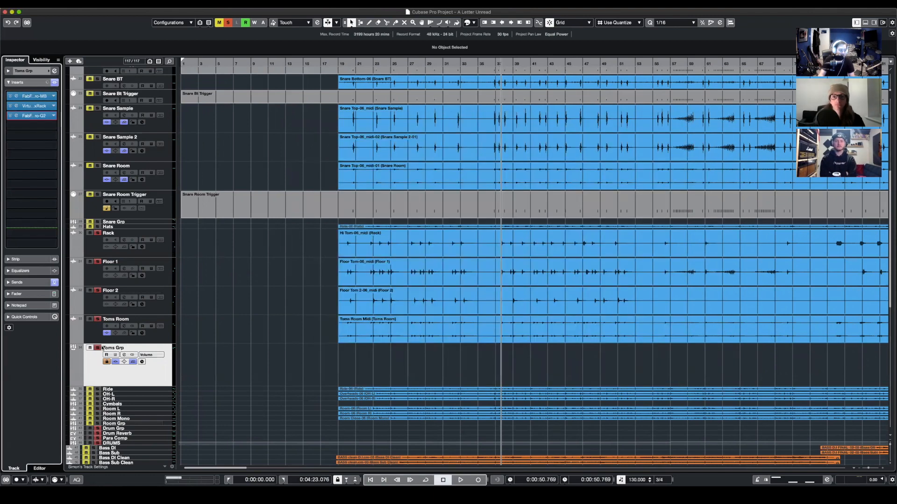
- Clear the toms solo, solo Cymbals, and play it from about 0:50.8 with its Virtual Mix Rack insert open
scroll(258, 299, down, 5)
click(229, 22)
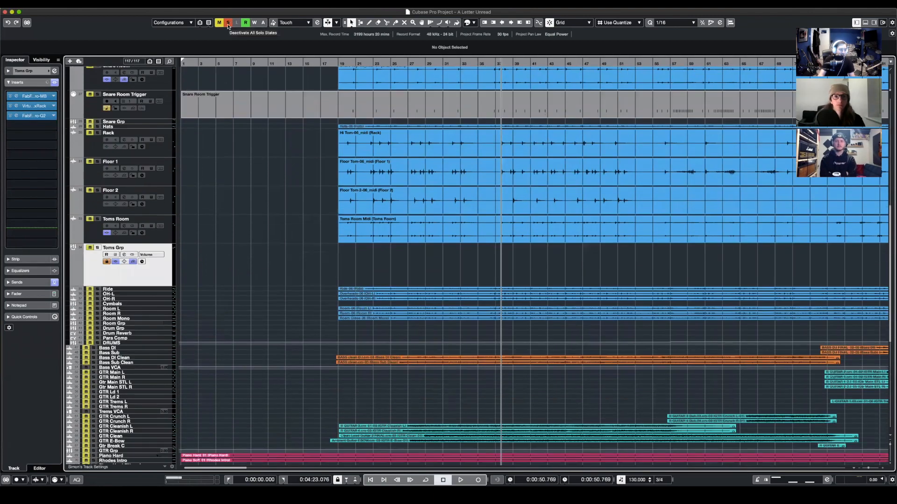
click(228, 23)
click(97, 304)
click(112, 304)
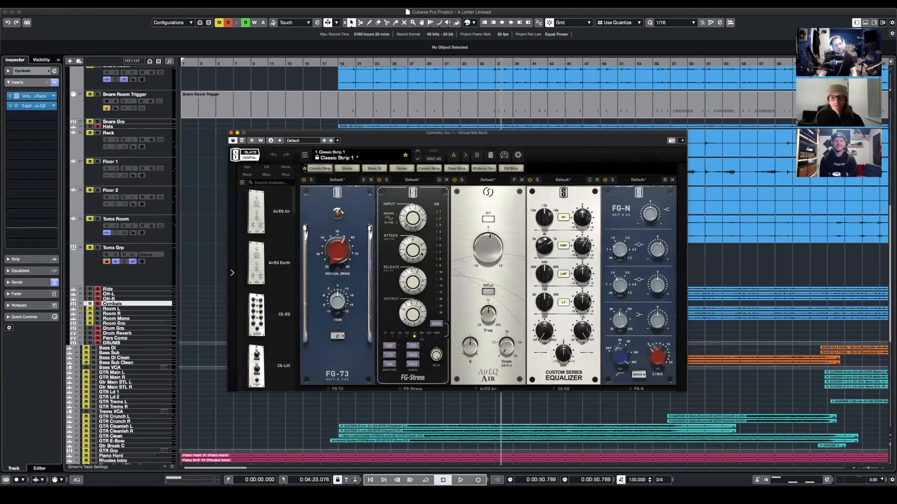
key(space)
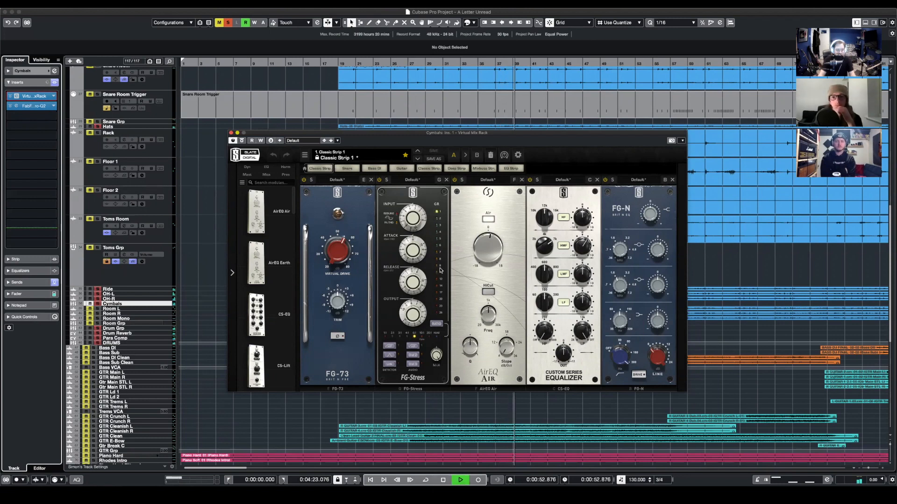
key(space)
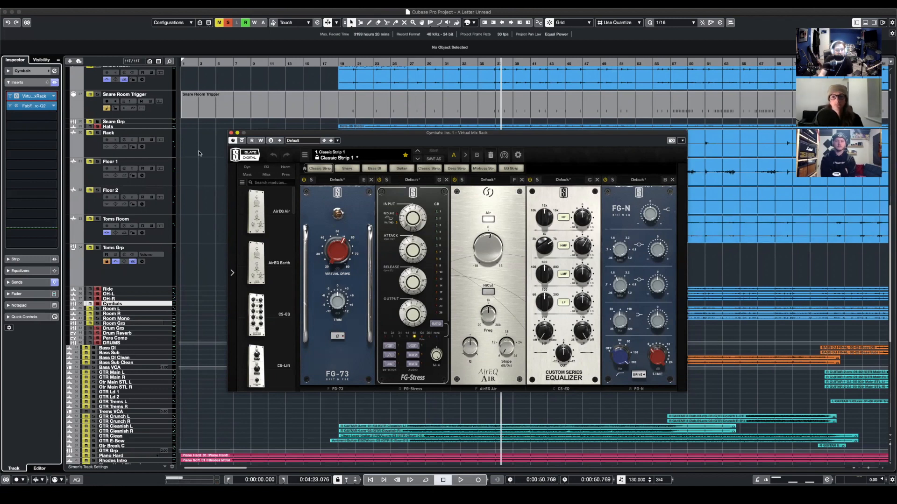
- Inspect the Pro-Q 2 curve on Cymbals, look at its Virtual Mix Rack again, and close both plug-ins
click(230, 133)
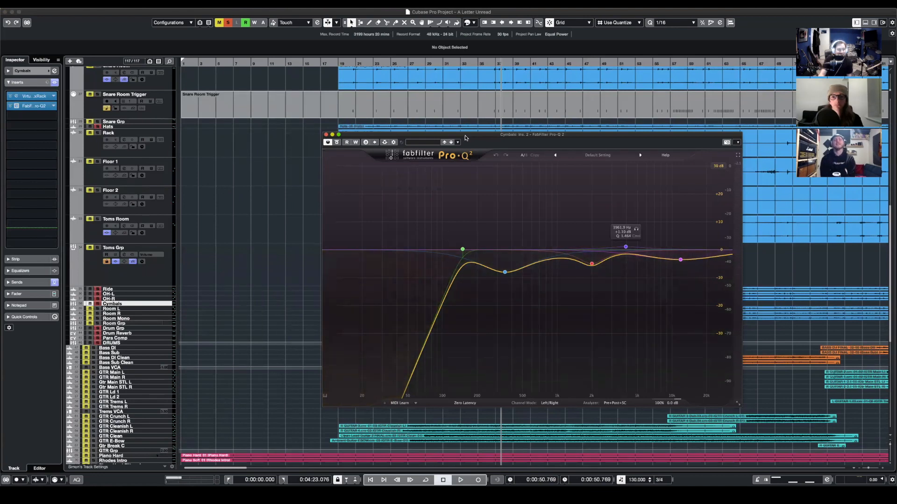
drag(465, 138, 441, 127)
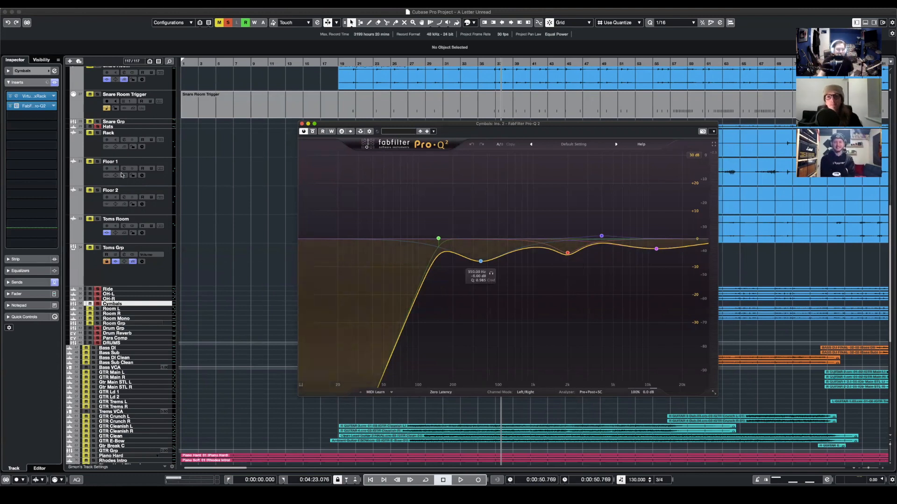
click(32, 95)
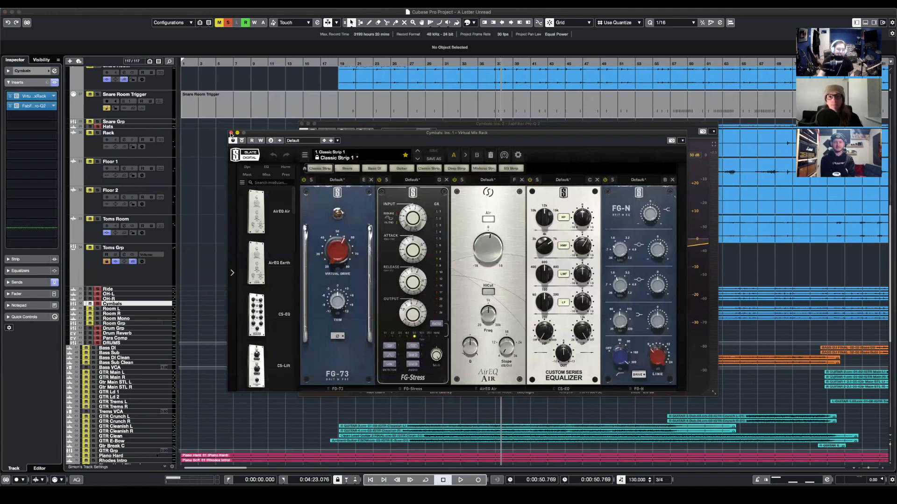
click(230, 134)
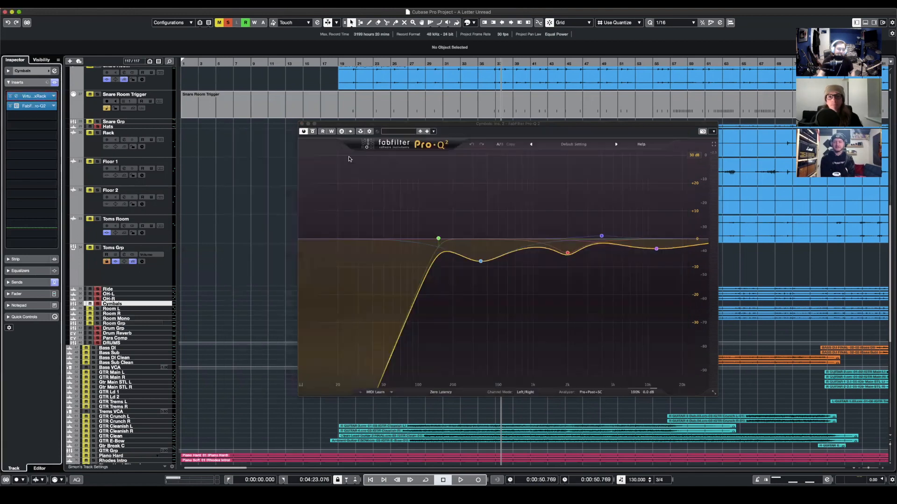
click(302, 124)
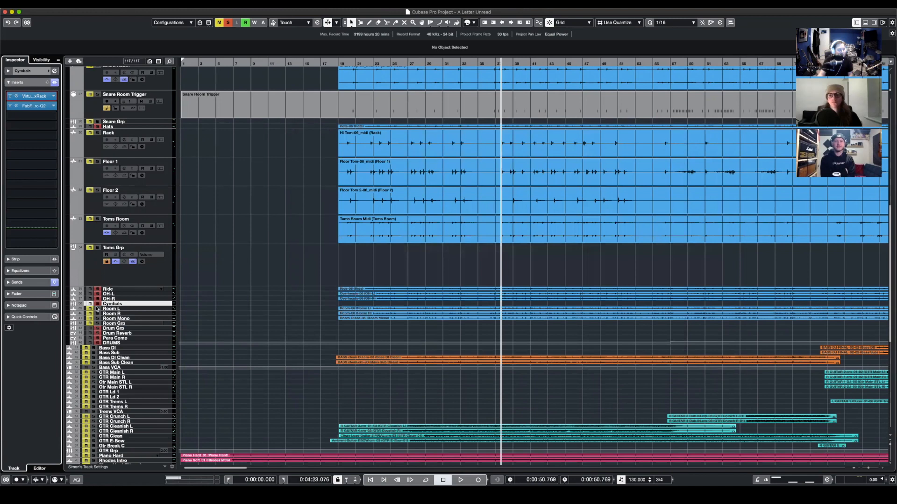
- Replace the Cymbals solo with Room Grp and play it briefly with its Virtual Mix Rack insert open
click(97, 324)
click(34, 97)
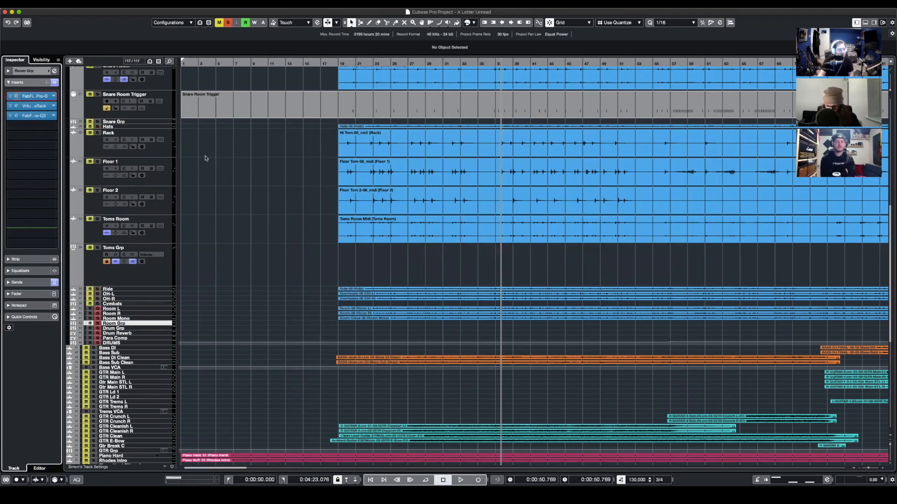
click(565, 185)
click(46, 106)
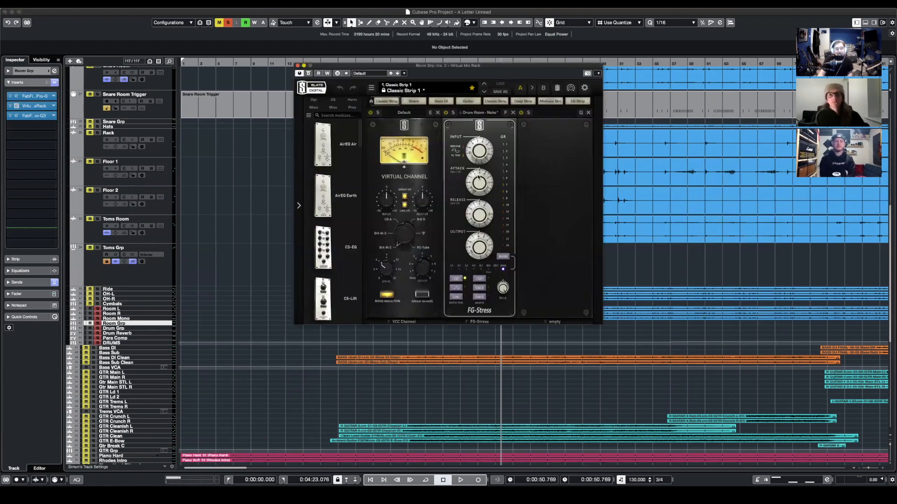
key(space)
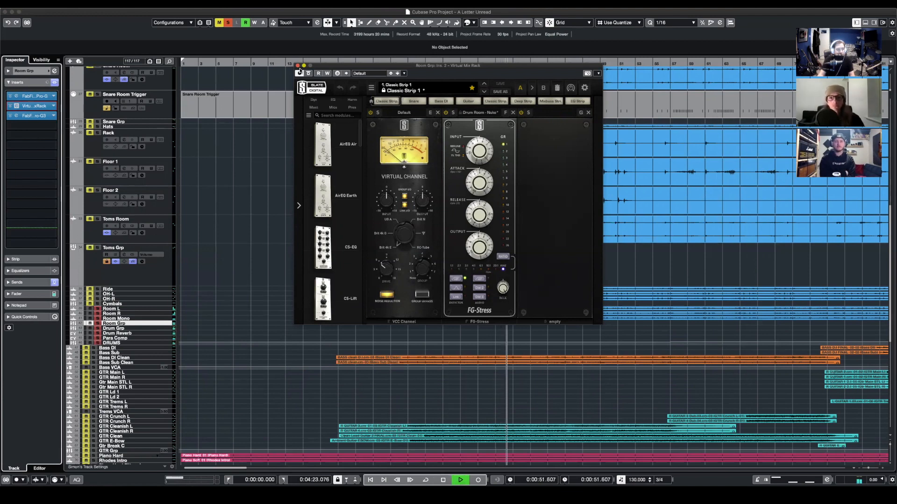
key(space)
click(298, 66)
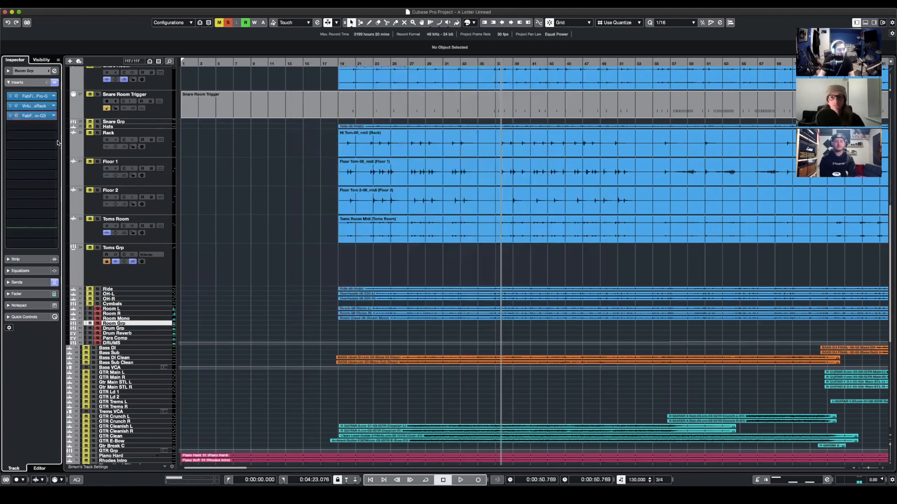
- Inspect the EQ bands in the Pro-Q 3 insert on Room Grp and close the plug-in
drag(896, 163, 472, 156)
click(365, 262)
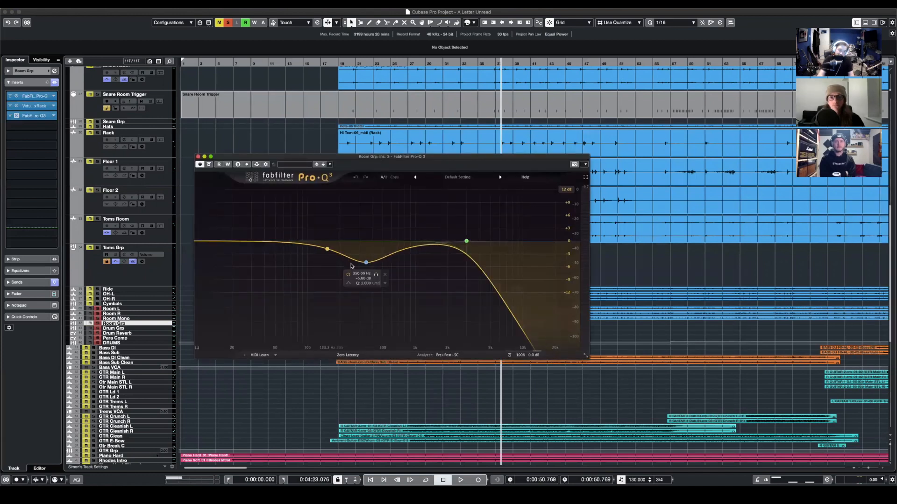
click(199, 158)
- Play the room tracks briefly, solo all the drum tracks, and play the full kit from about 0:50.8
scroll(187, 275, down, 3)
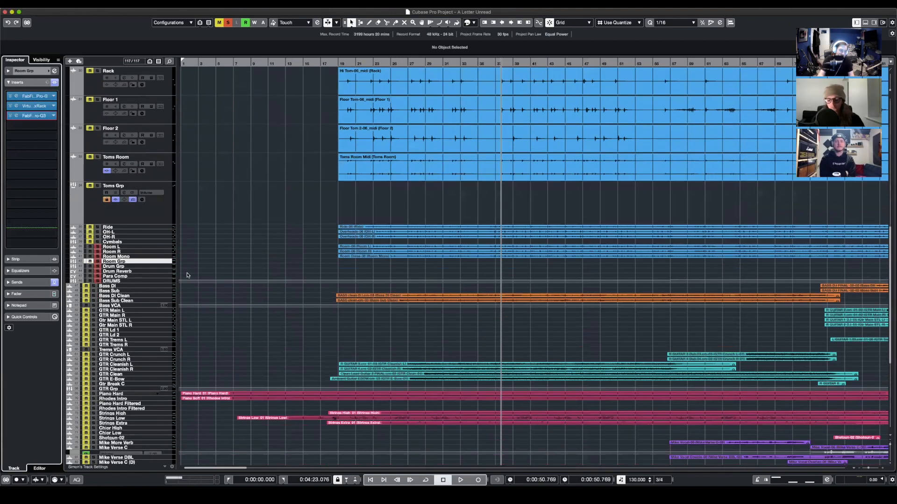
key(space)
scroll(215, 252, up, 2)
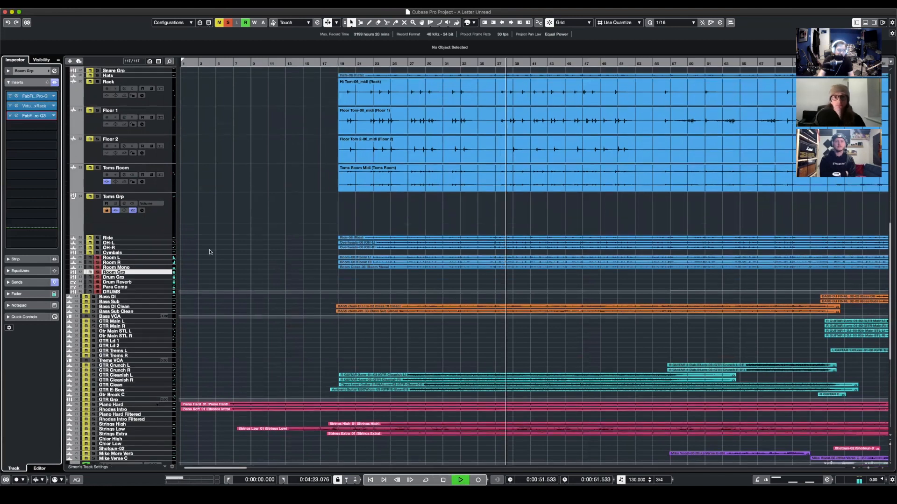
key(space)
scroll(224, 249, up, 15)
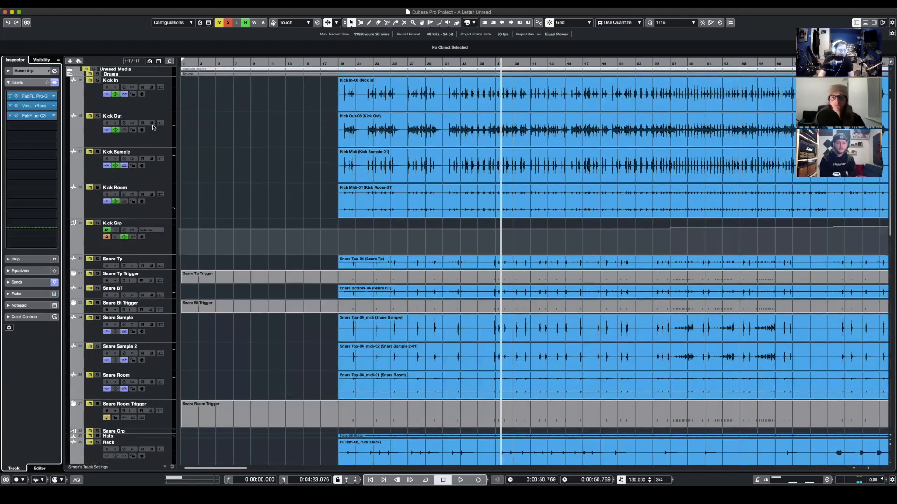
scroll(370, 260, down, 16)
key(space)
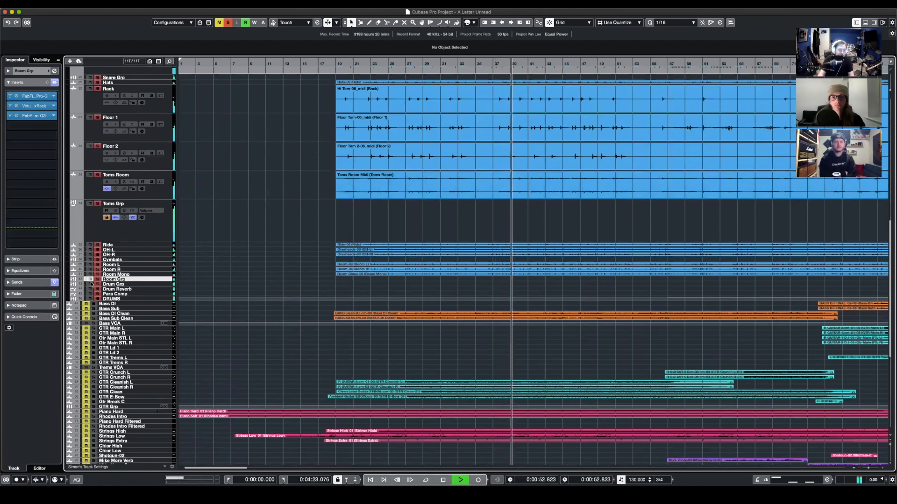
- Compare the full drum playback with Room Grp muted and unmuted, and stop after listening
key(space)
click(90, 279)
key(space)
click(90, 275)
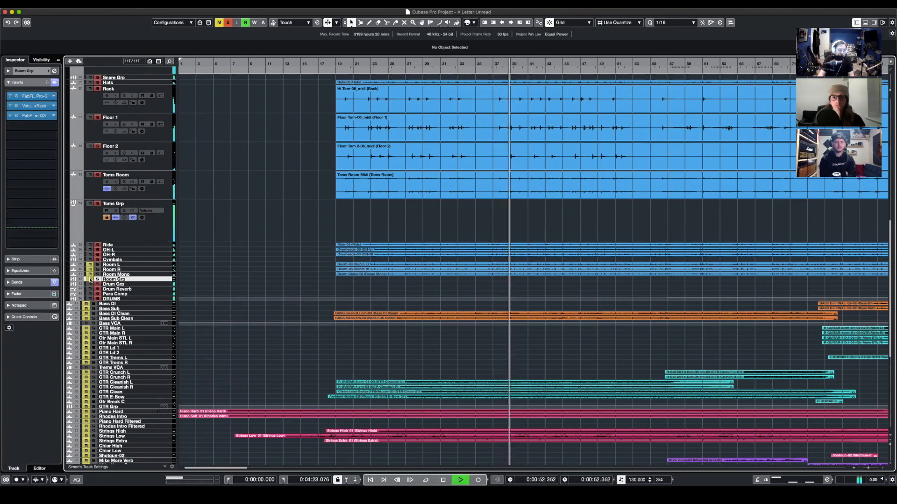
click(89, 279)
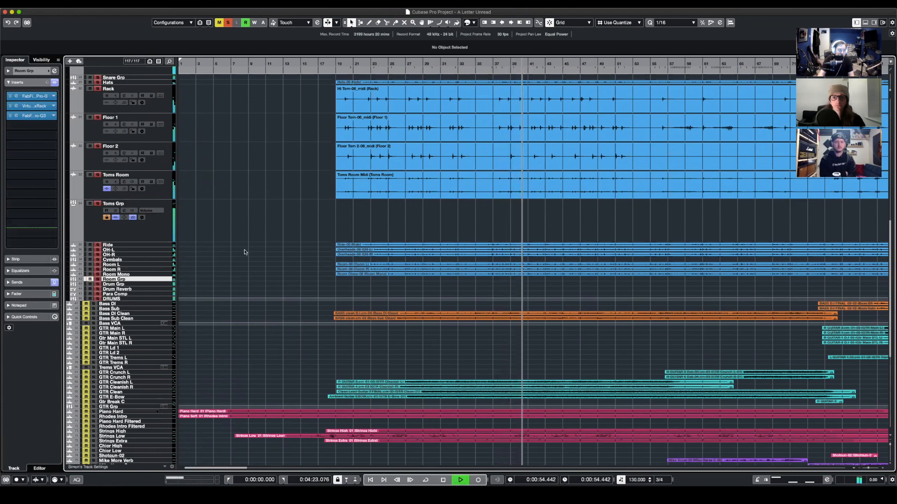
key(space)
- Enlarge the Room Mono track, clear the drum solo, and open the track's Saturn insert
click(131, 275)
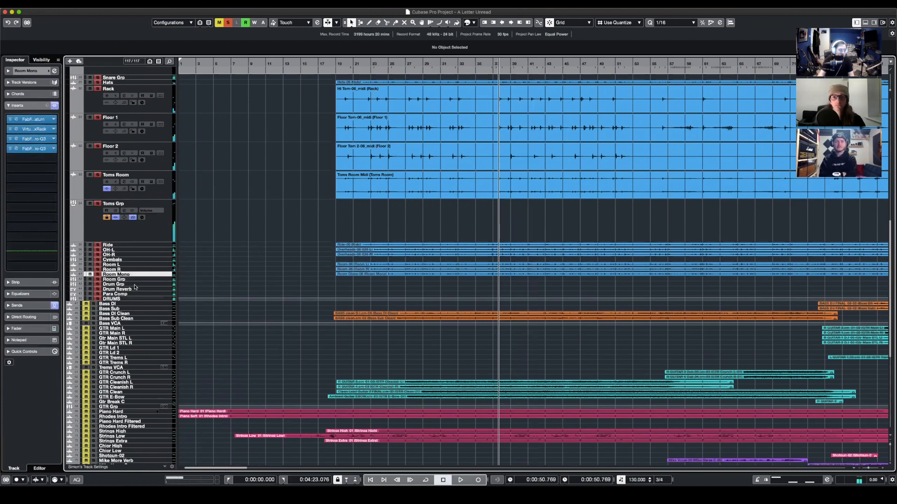
drag(131, 276, 132, 314)
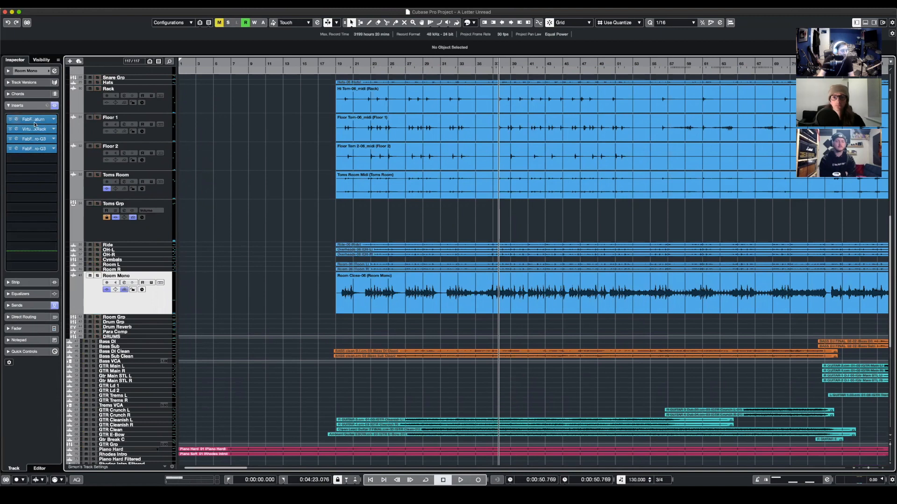
click(17, 119)
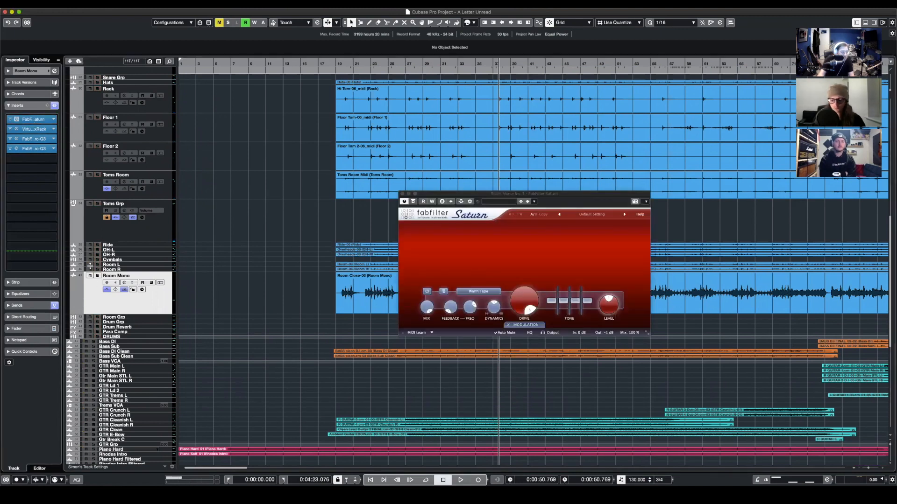
- Solo Room Mono and play it with its Virtual Mix Rack and Saturn inserts open, closing both while listening
click(98, 276)
click(16, 129)
key(space)
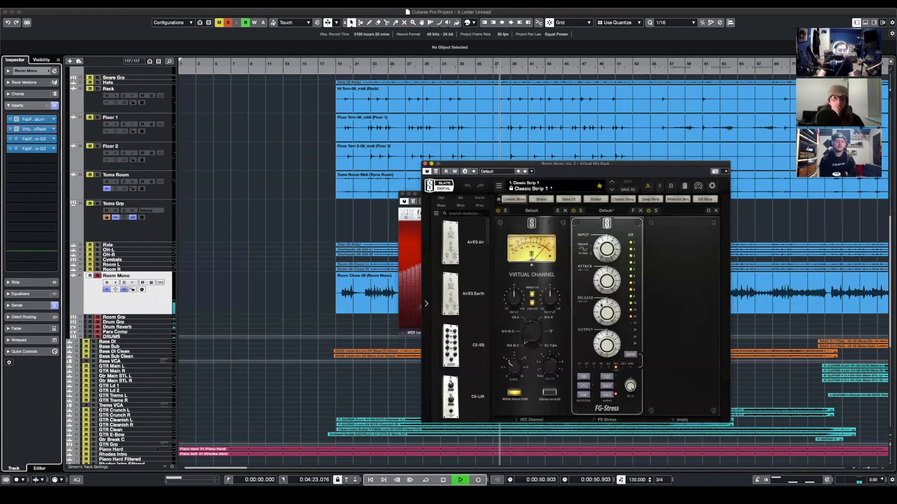
click(424, 163)
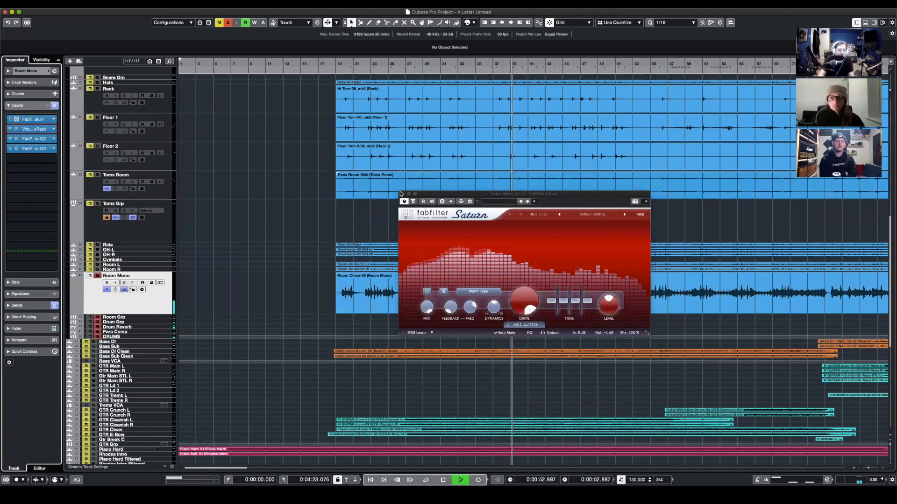
click(402, 194)
- Examine the two Pro-Q 3 inserts on Room Mono during playback, close them, and stop playback
click(50, 149)
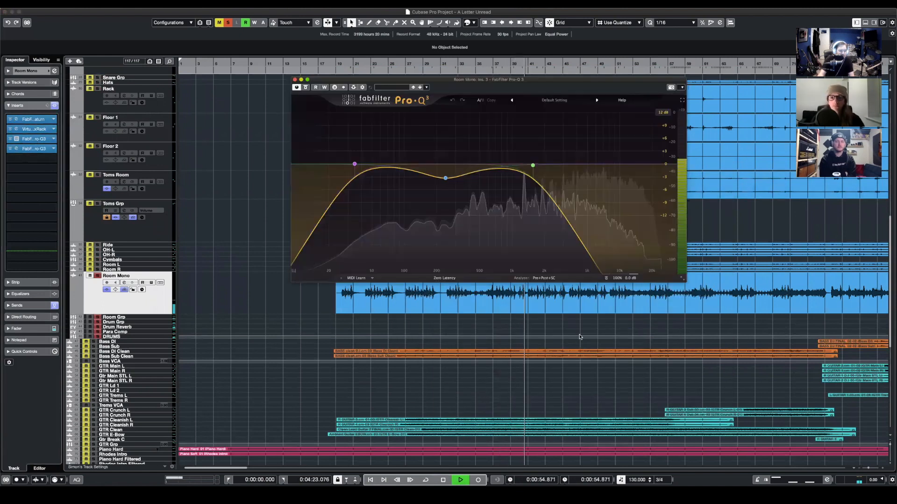
click(43, 152)
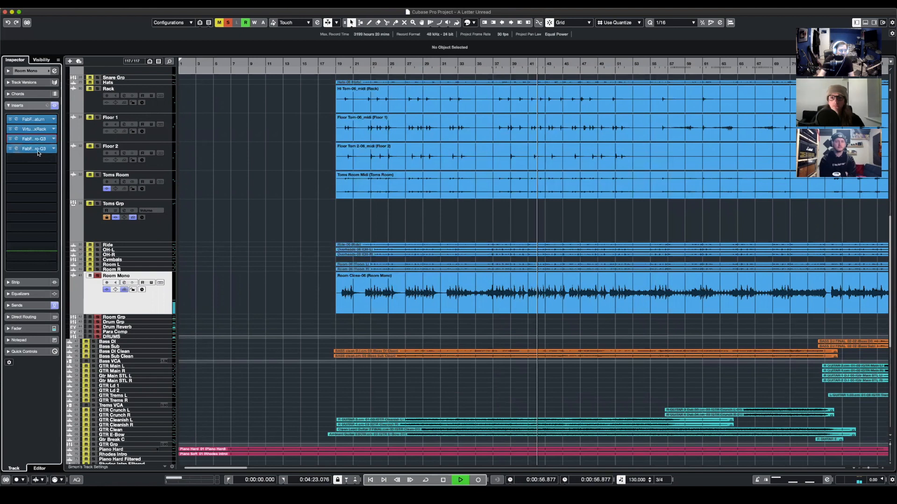
click(43, 151)
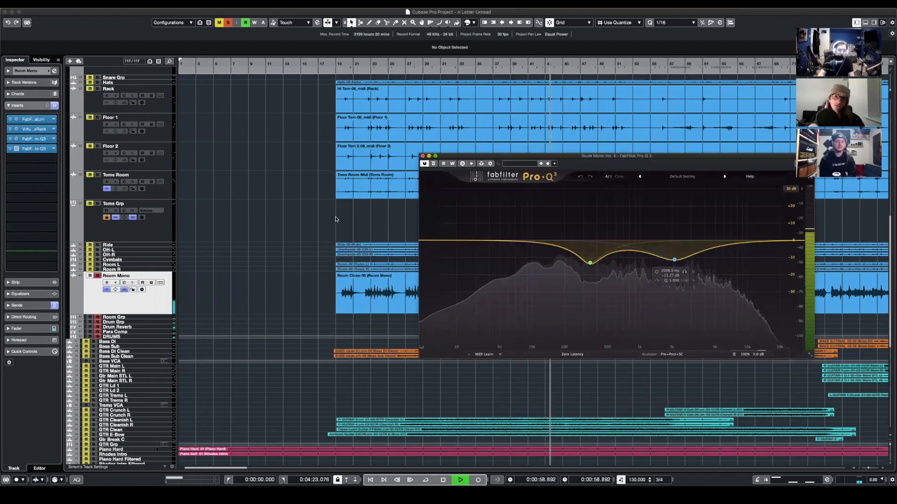
click(423, 156)
key(space)
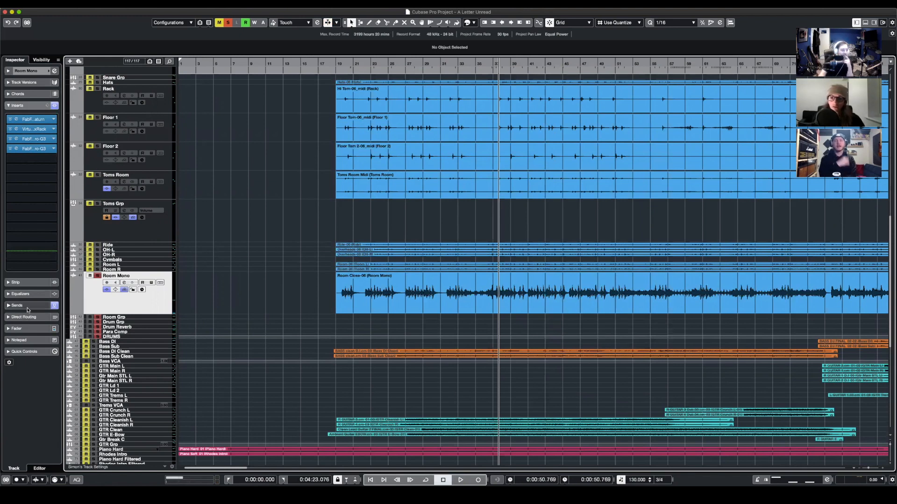
- Check Room Mono's routing settings, view the Para Comp track's inserts, and return to the Room Mono track
click(33, 306)
click(25, 71)
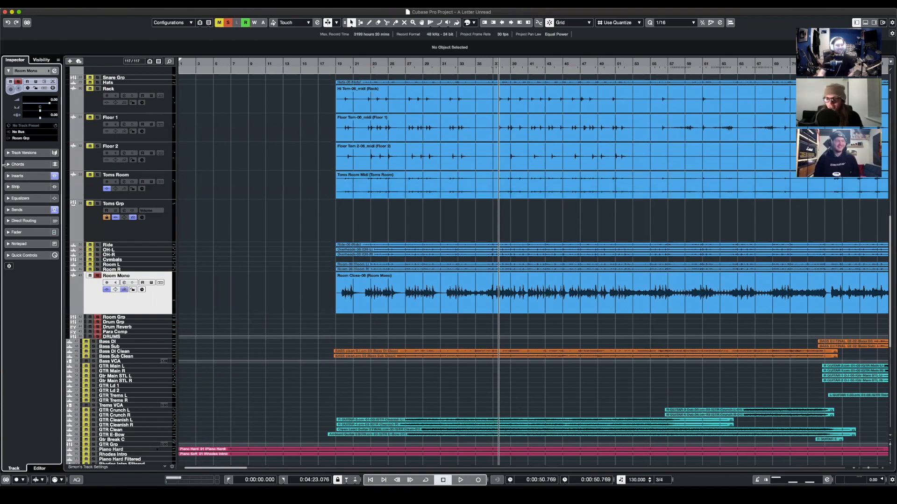
click(148, 332)
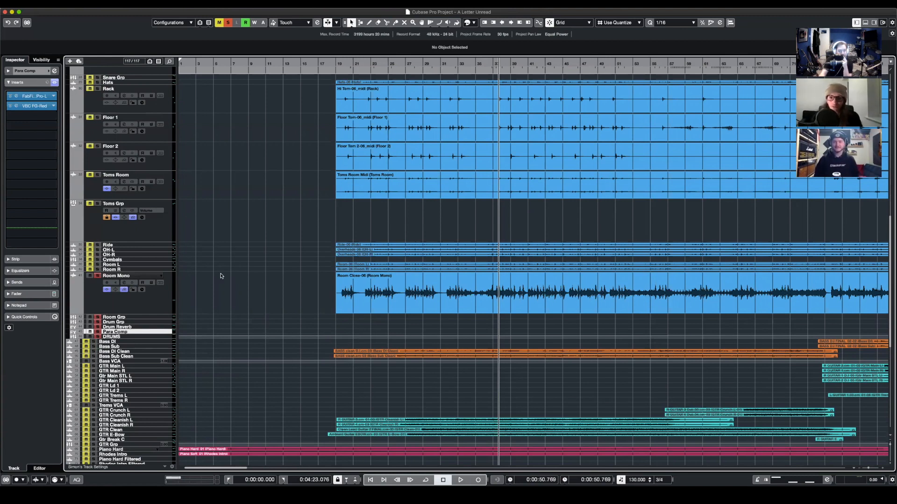
click(140, 310)
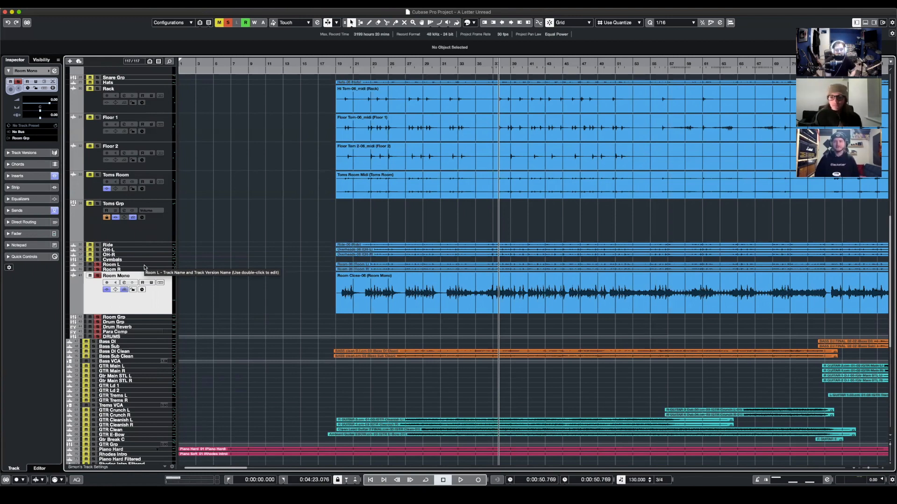
- Play the drum room tracks briefly, stop playback, and clear all active solos
key(space)
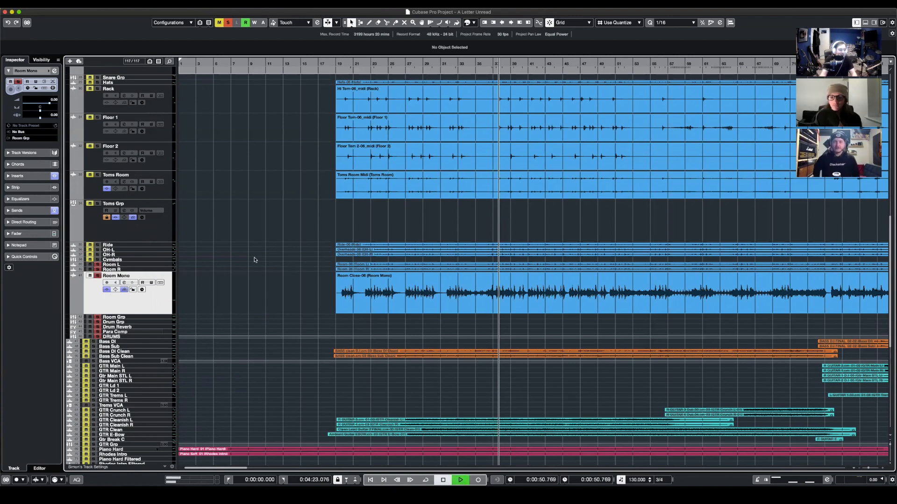
key(space)
key(space)
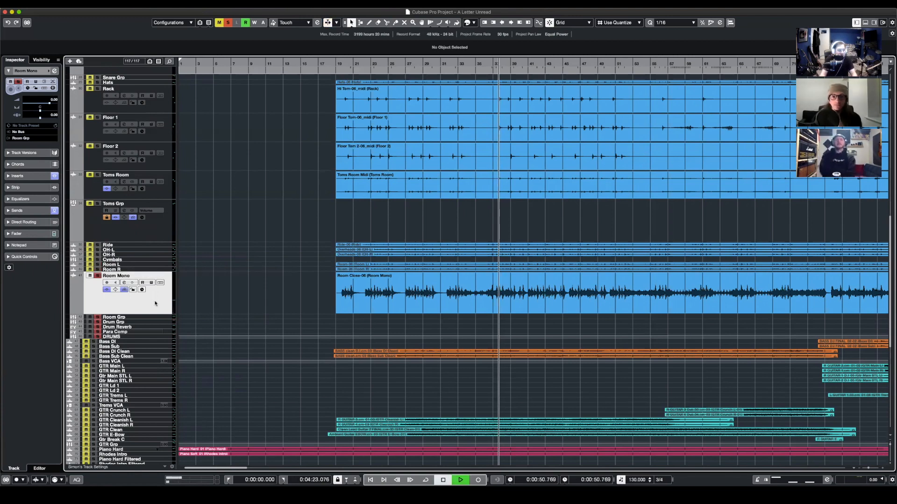
key(space)
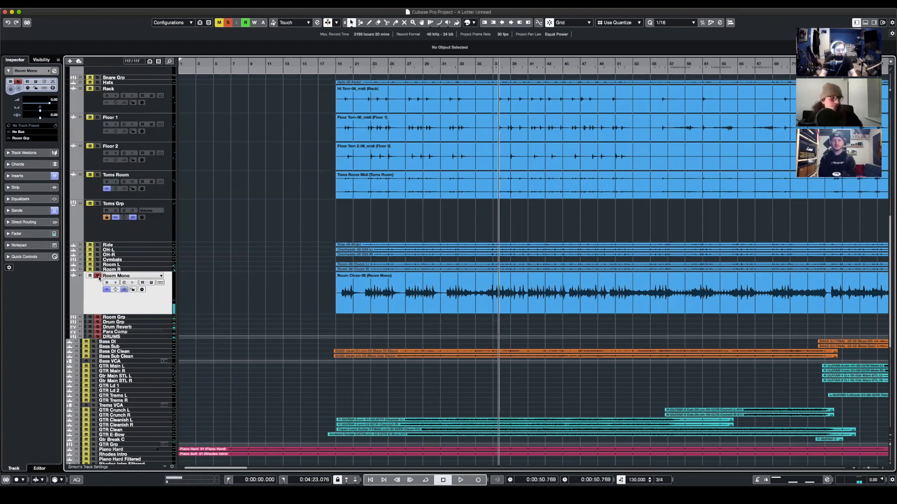
click(228, 23)
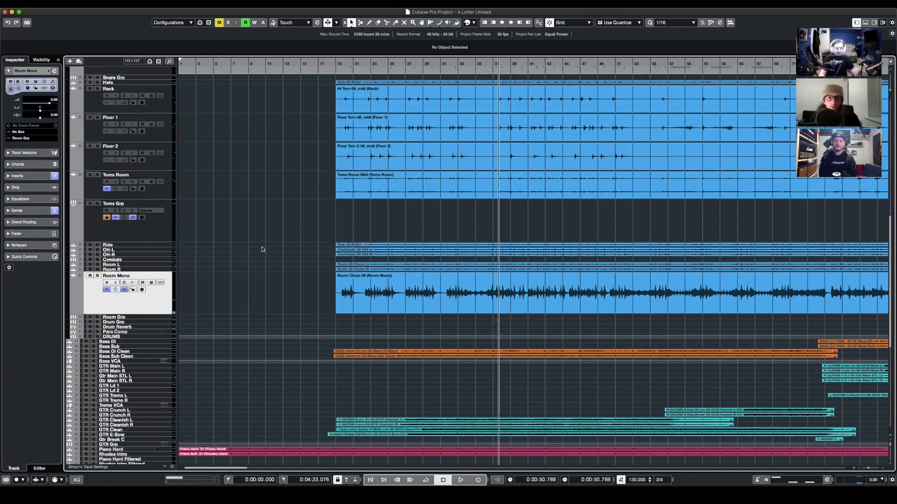
- Open the PSP VintageWarmer2 insert on Drum Grp and solo the DRUMS group
click(127, 328)
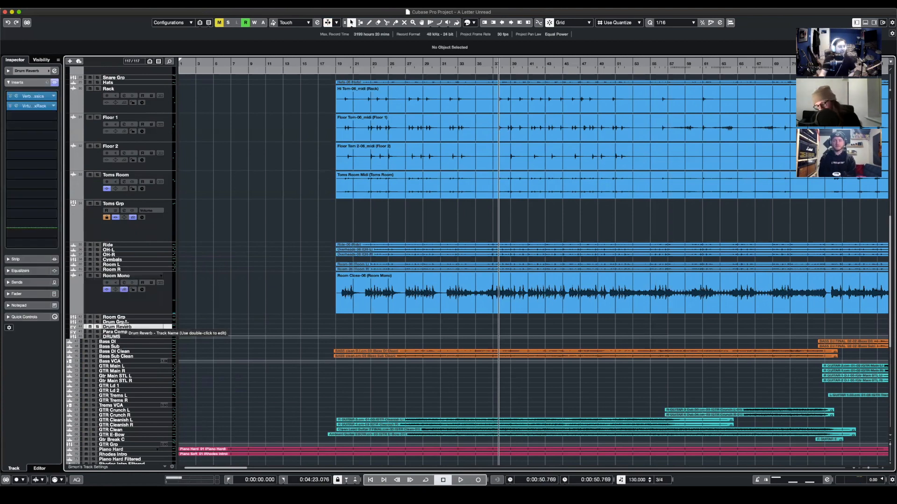
click(125, 322)
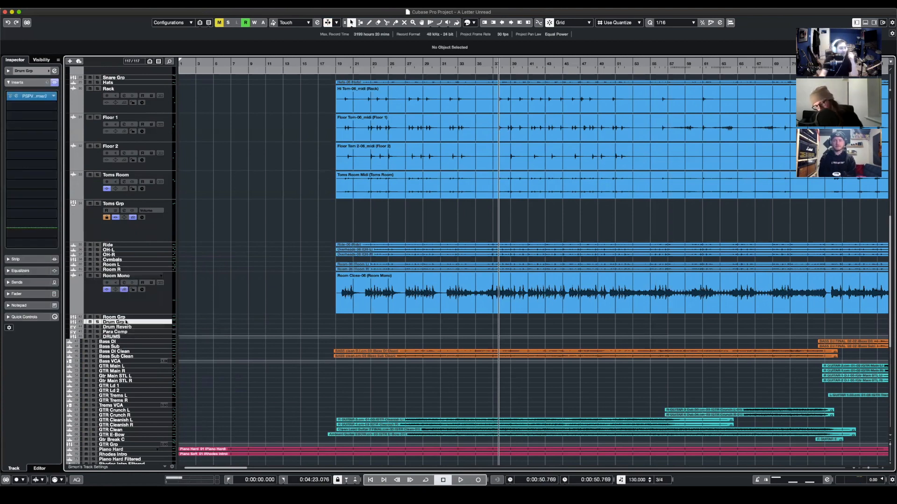
click(34, 95)
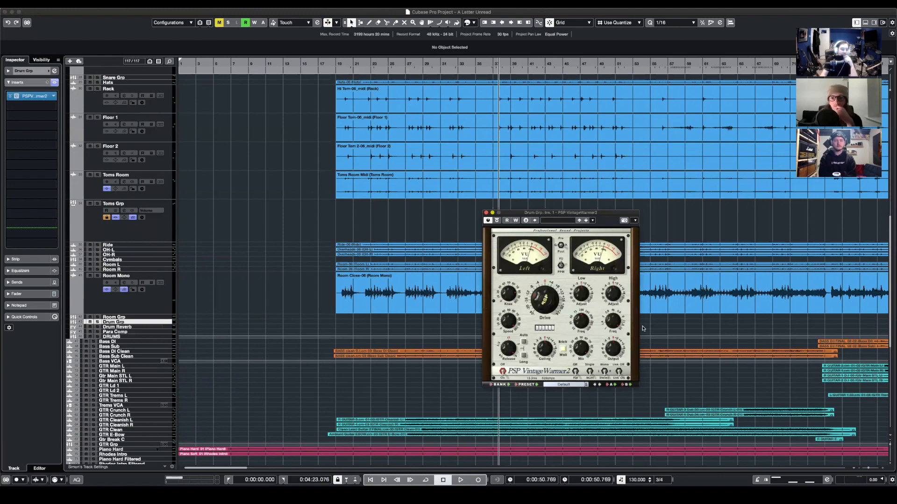
drag(538, 216, 457, 182)
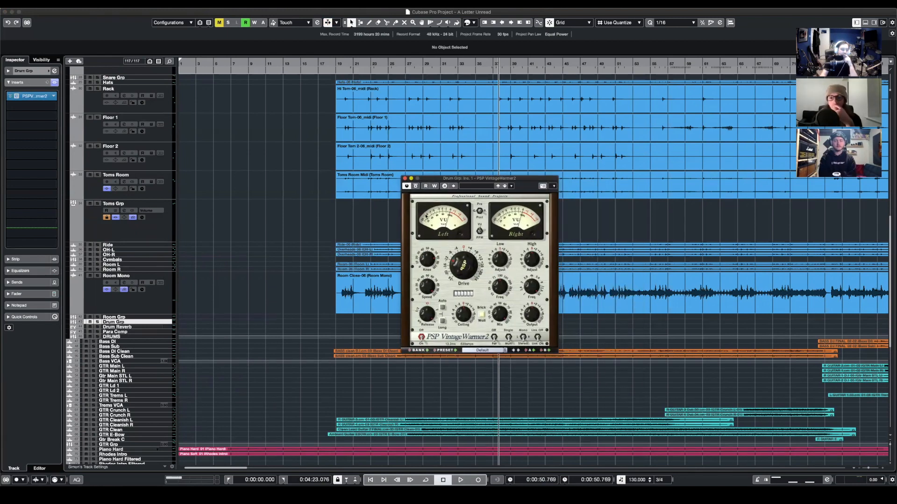
click(97, 336)
scroll(234, 295, up, 5)
scroll(234, 295, down, 6)
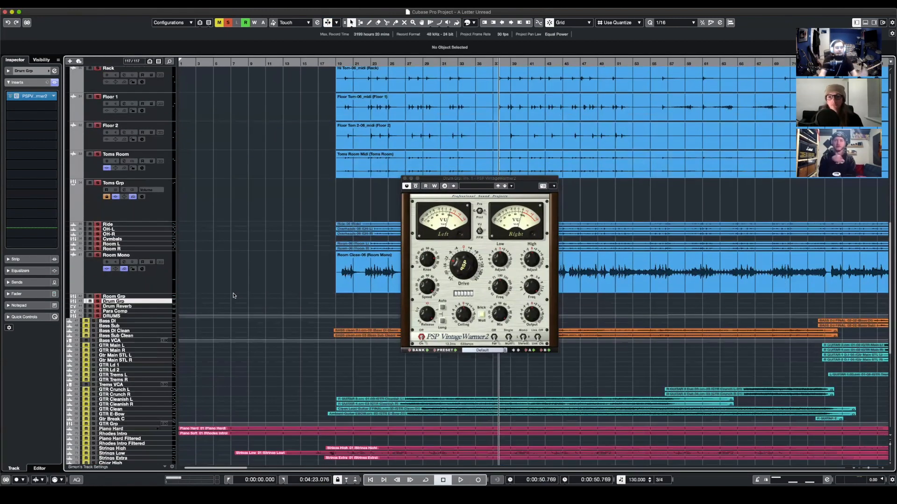
scroll(240, 295, up, 2)
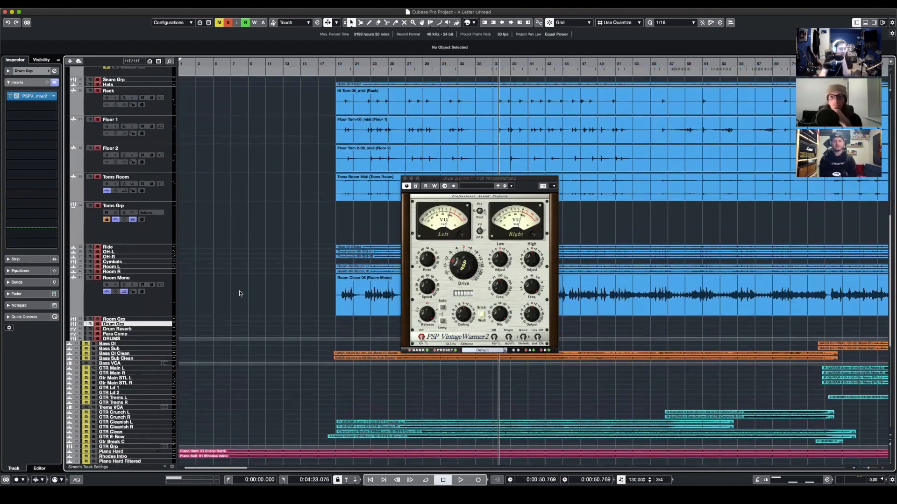
- Compare the drum playback with Drum Grp's VintageWarmer2 active and bypassed, stop playback, and close the plug-in
key(space)
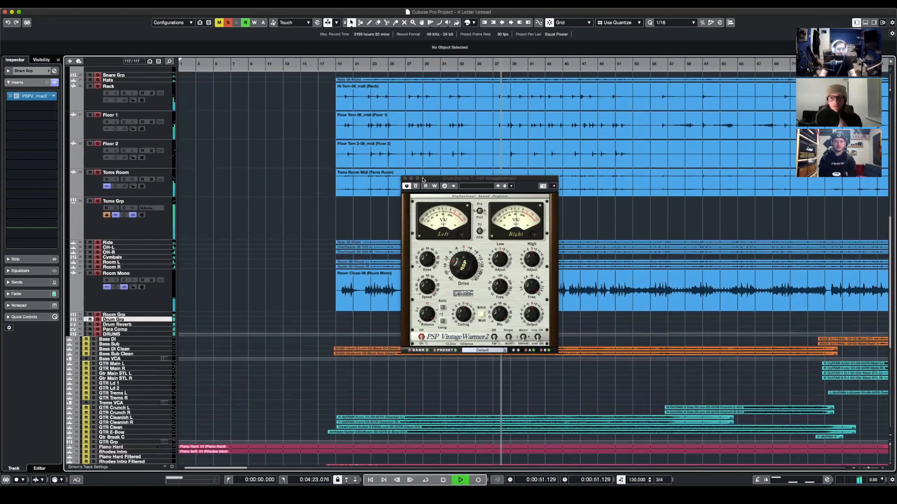
drag(463, 275, 464, 269)
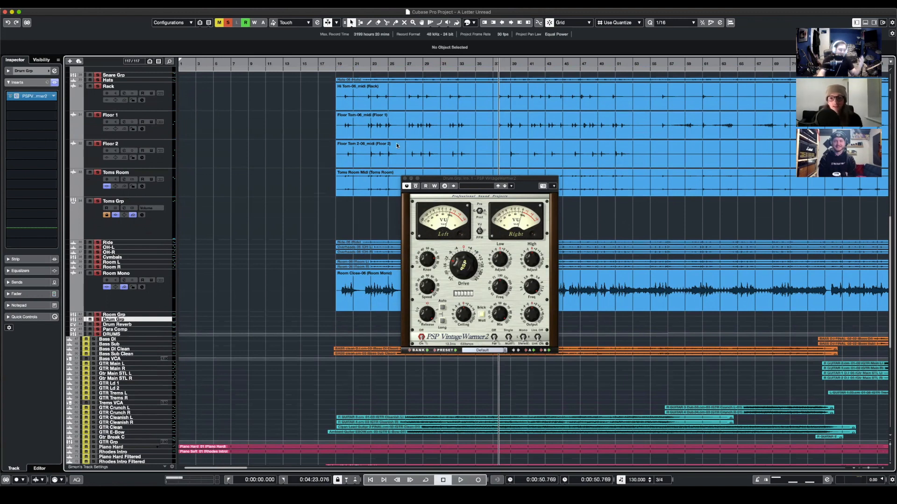
click(417, 186)
key(space)
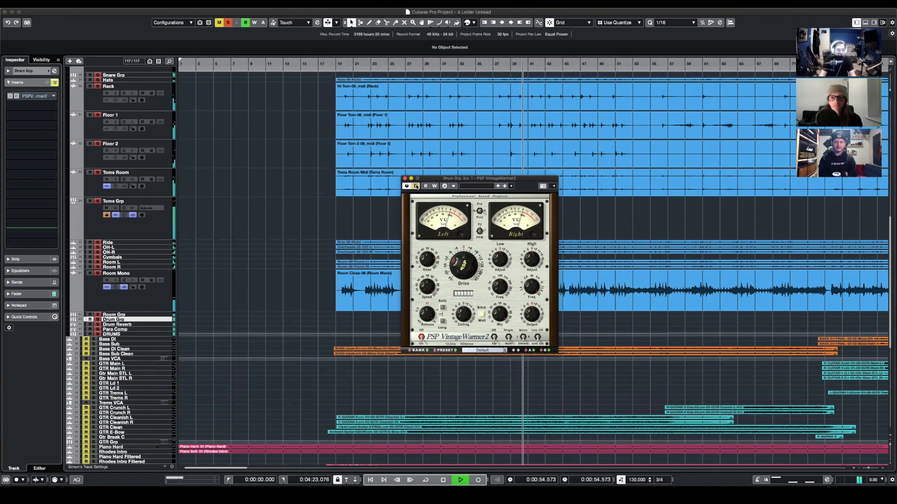
click(417, 187)
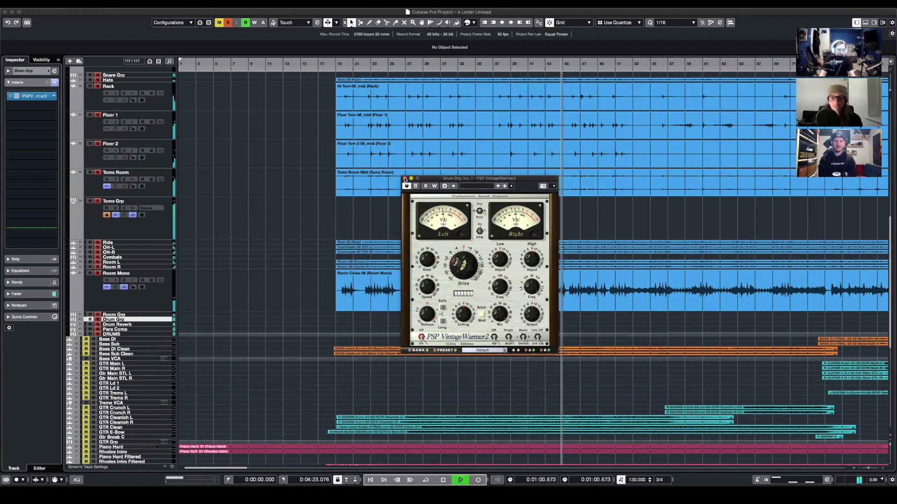
key(space)
click(404, 179)
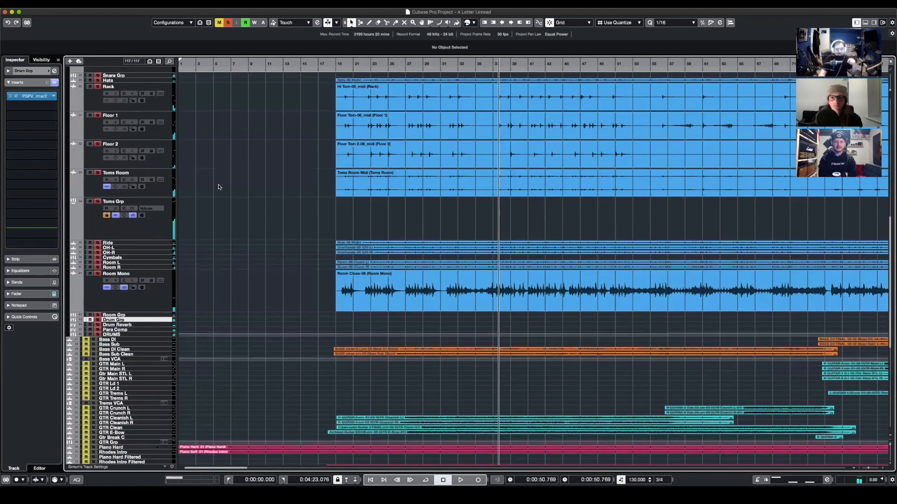
- Enlarge the Drum Reverb track and examine its VerbSuite Classics insert, closing it after viewing
click(132, 325)
drag(133, 326, 127, 358)
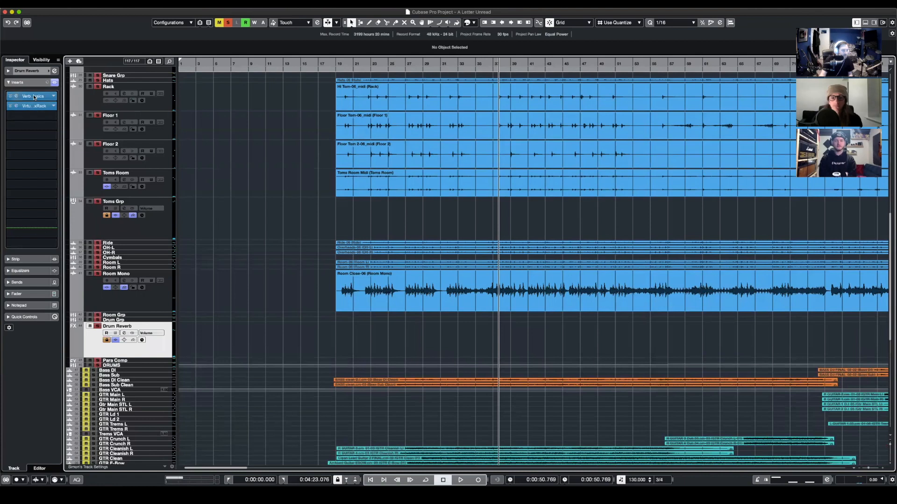
click(33, 96)
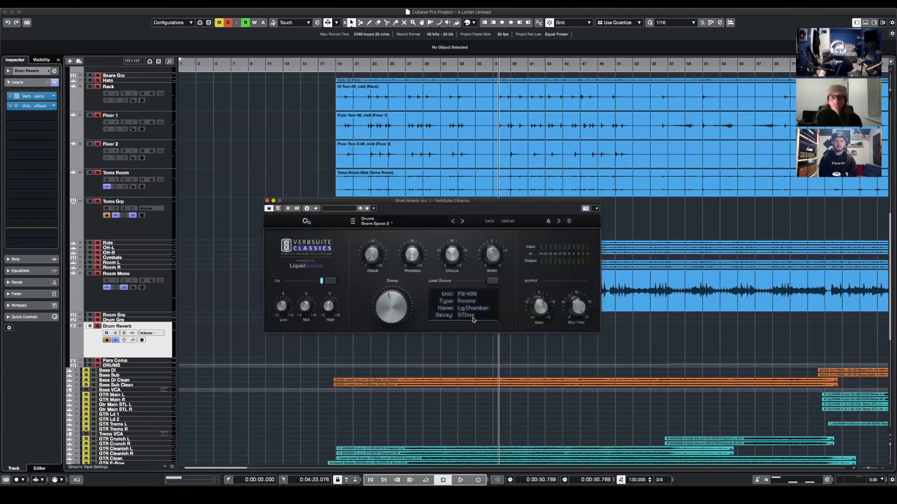
click(267, 202)
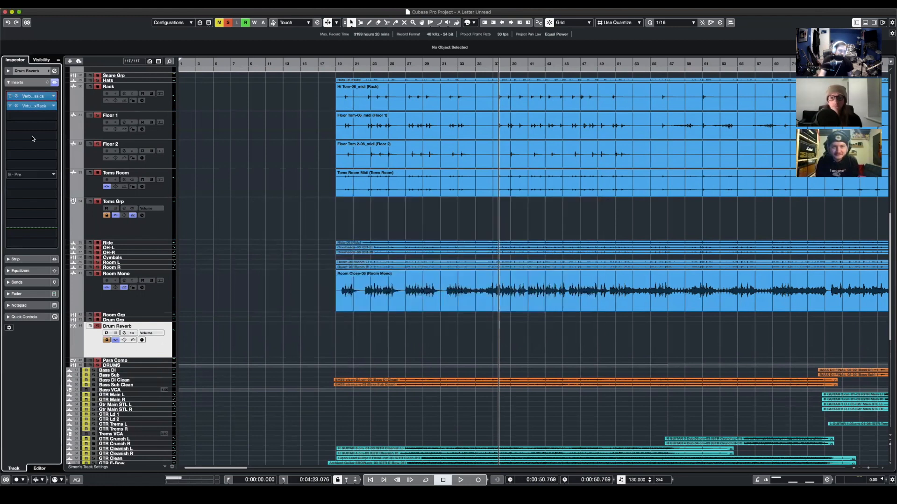
- Listen to the drums with Drum Reverb's Virtual Mix Rack insert open, close the plug-in, and stop playback
click(39, 107)
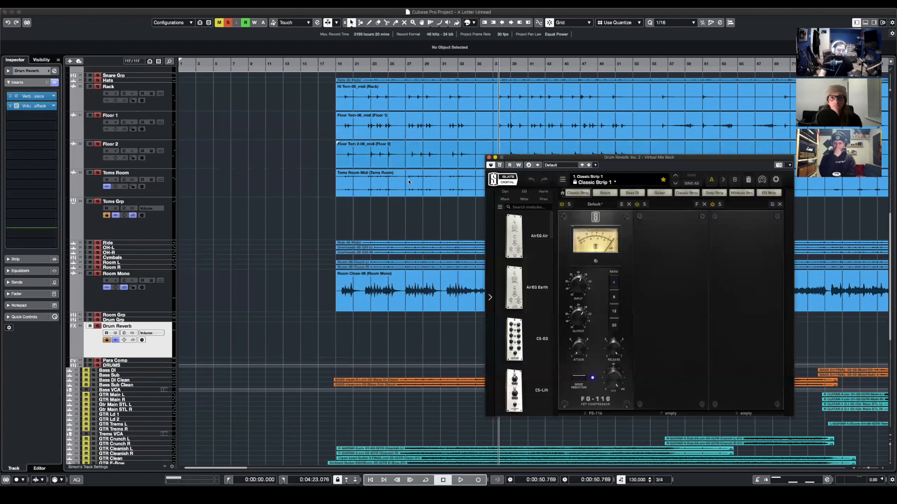
key(space)
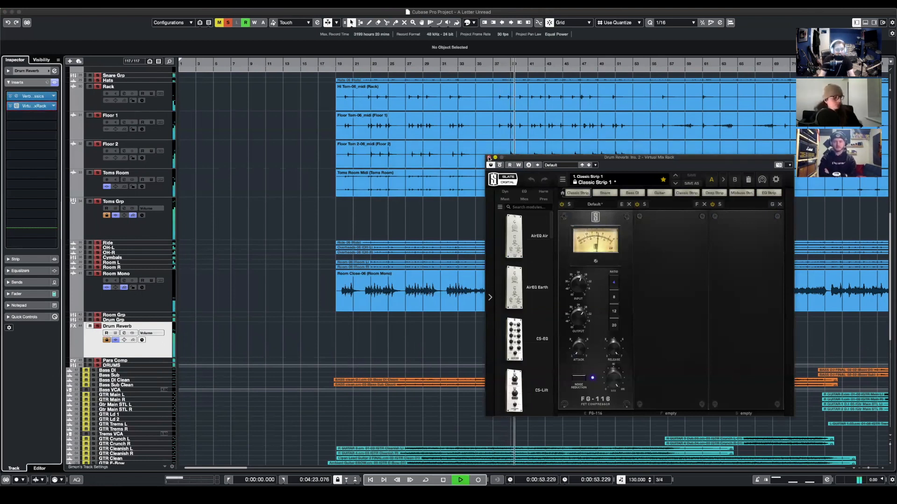
click(489, 157)
click(298, 275)
key(space)
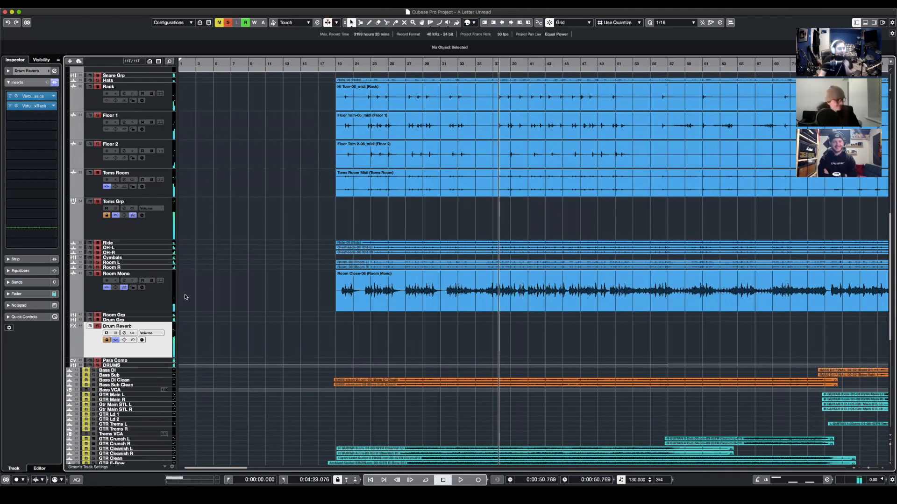
- Enlarge the Para Comp effects track and mute it
click(134, 362)
drag(133, 363, 131, 400)
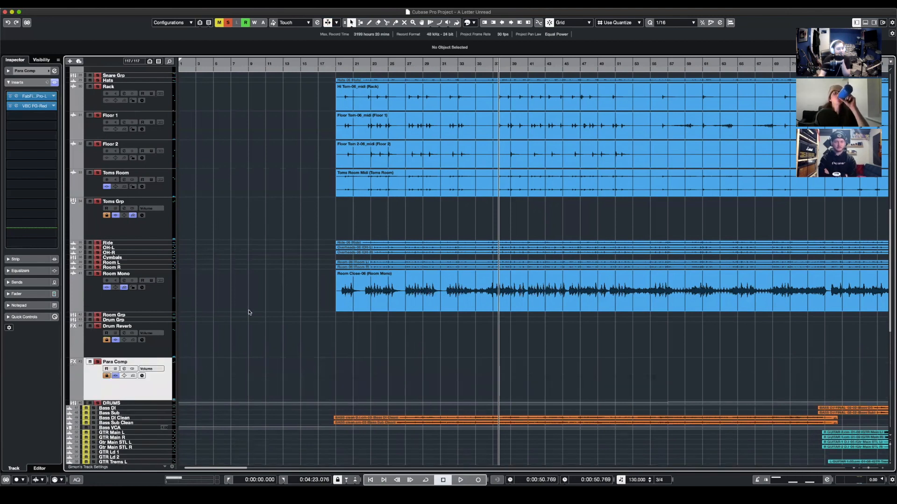
click(90, 362)
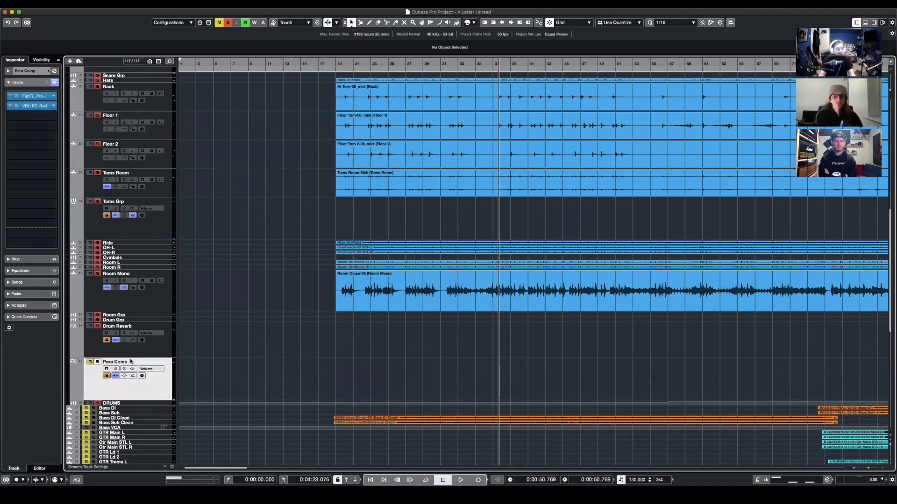
- Examine the Toms Grp track's sends and its channel routing
scroll(187, 168, up, 8)
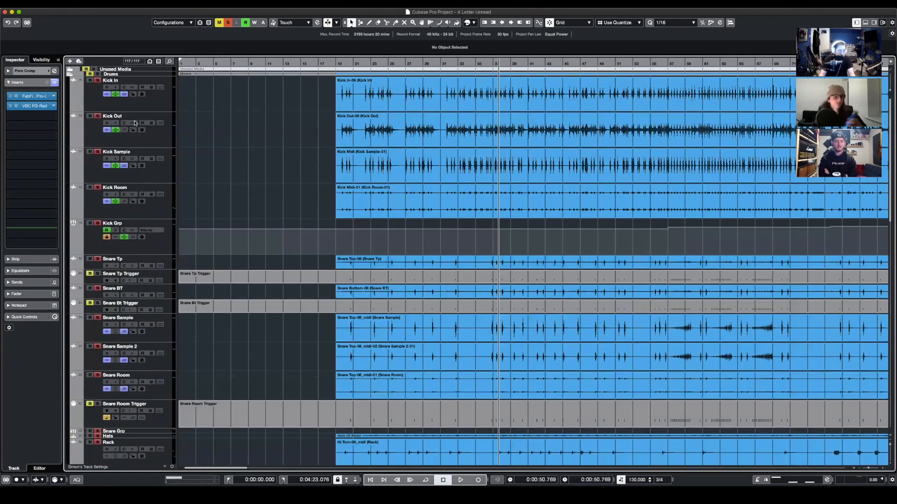
scroll(190, 135, down, 2)
scroll(190, 135, down, 5)
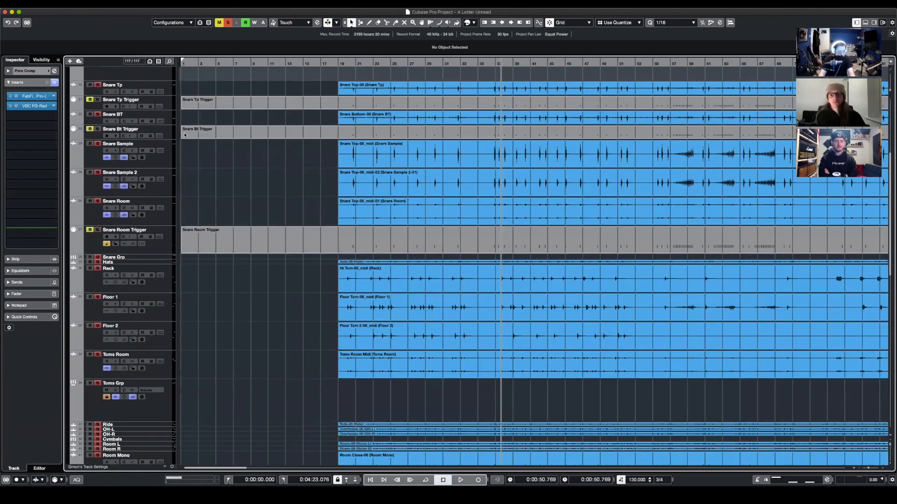
click(107, 280)
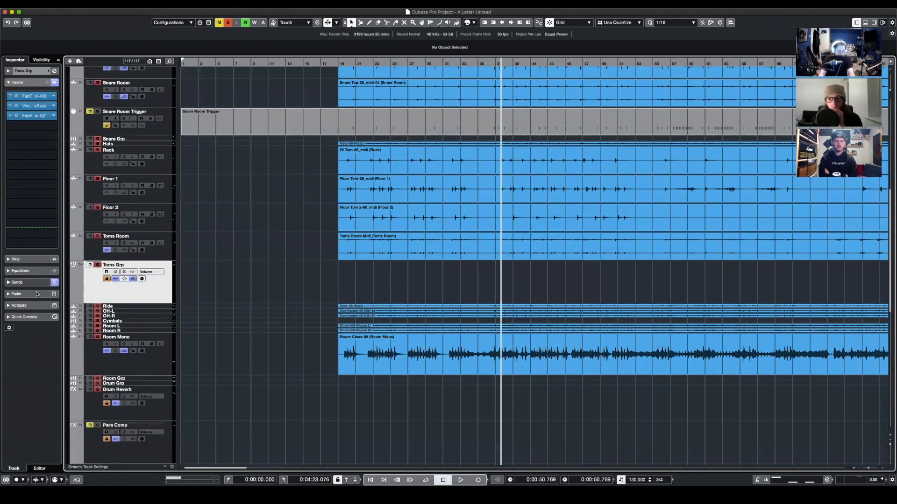
click(17, 282)
click(37, 72)
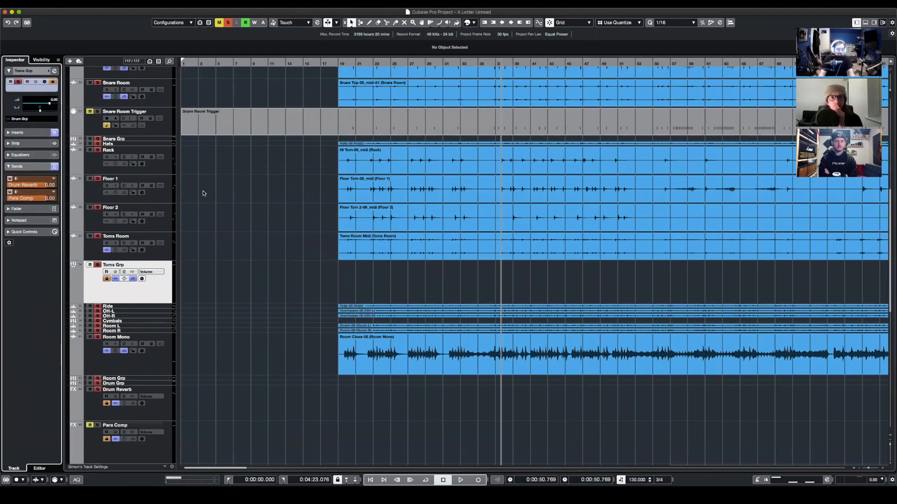
- Check the sends and channel routing on the Room Mono and Room Grp tracks
scroll(271, 220, down, 2)
click(100, 316)
click(35, 209)
click(29, 71)
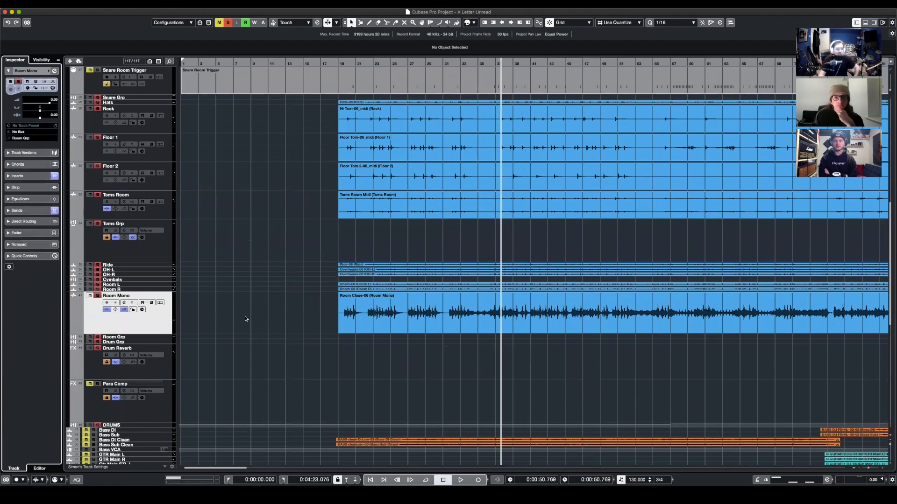
scroll(245, 317, down, 5)
click(161, 239)
click(28, 168)
click(25, 72)
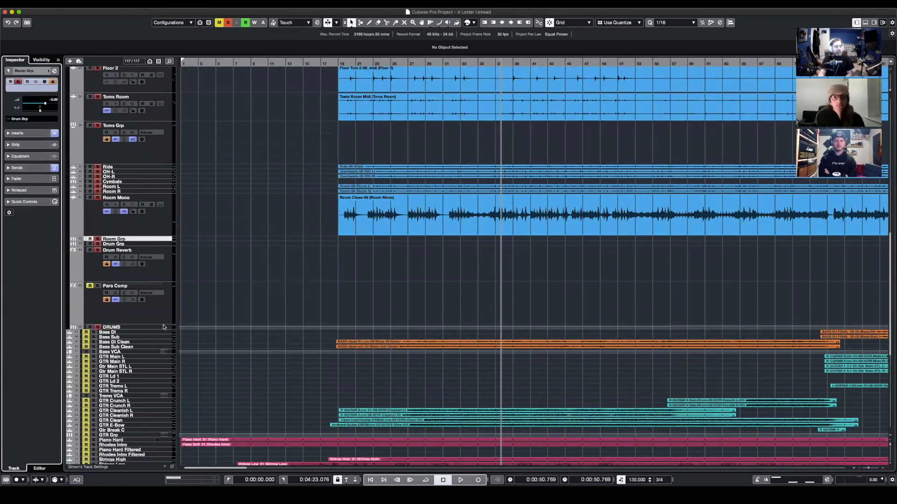
- Play the drums with Para Comp muted, unmute it during playback, and stop
click(84, 289)
scroll(560, 317, up, 5)
scroll(561, 318, right, 5)
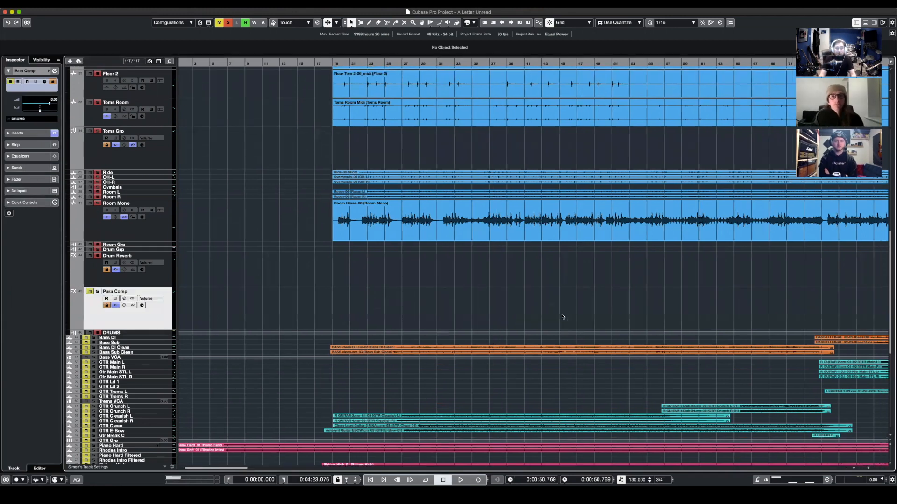
key(space)
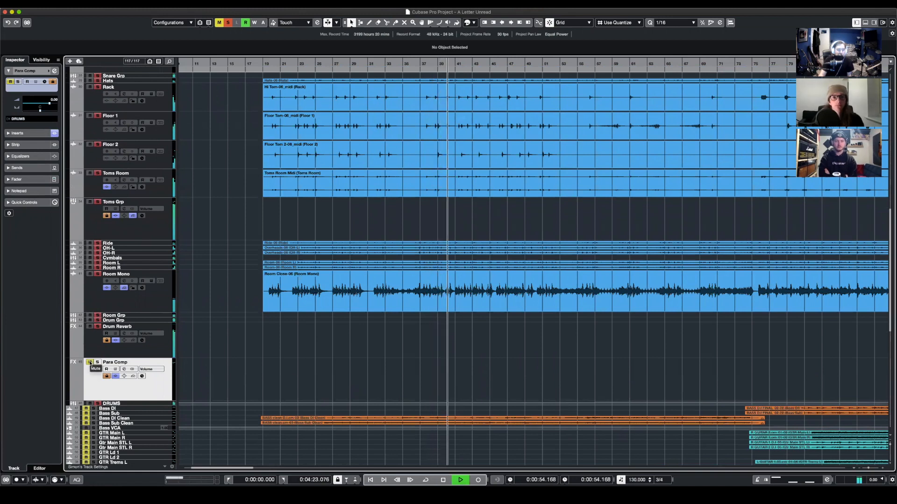
click(90, 363)
key(space)
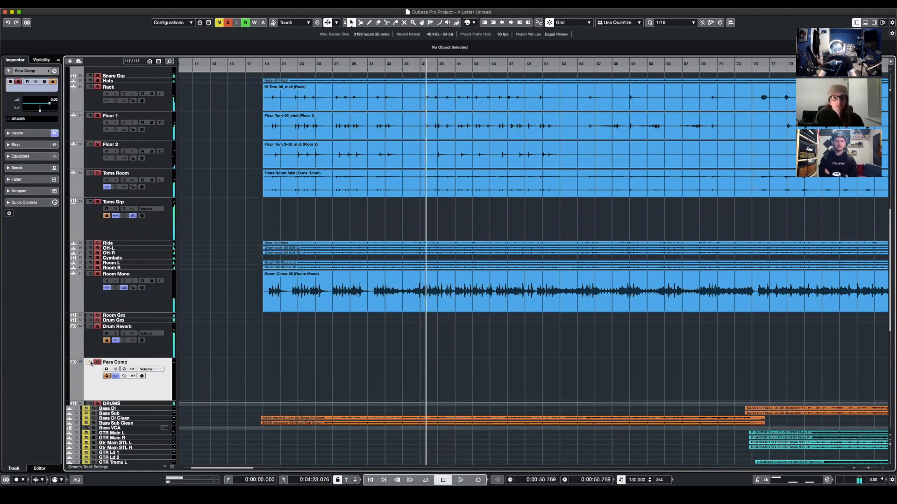
- Play the drums briefly with Para Comp active, stop playback, and clear all solos
key(space)
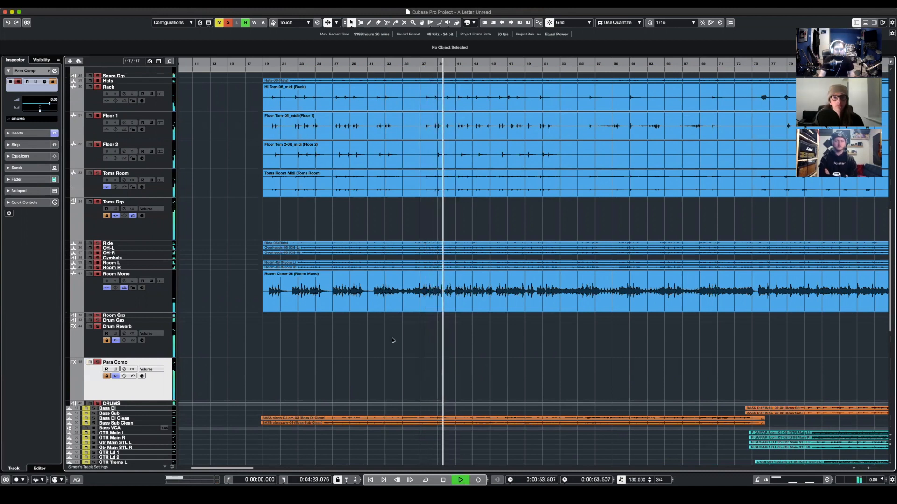
key(space)
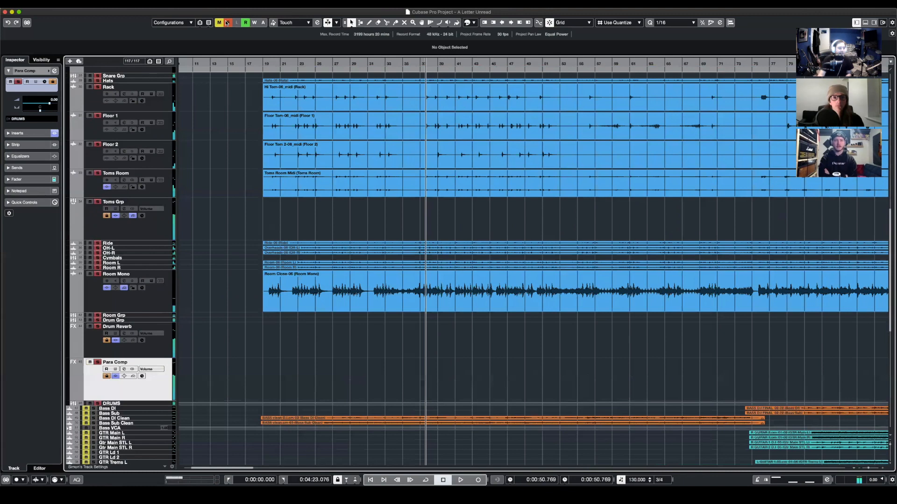
click(227, 23)
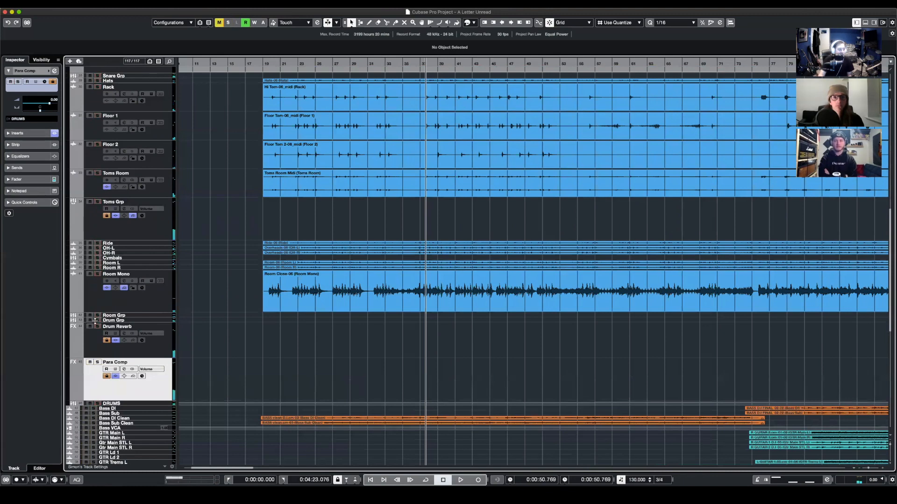
- Solo the Para Comp track and inspect its FabFilter Pro-L and VBC FG-Red inserts
click(97, 362)
click(17, 133)
click(33, 96)
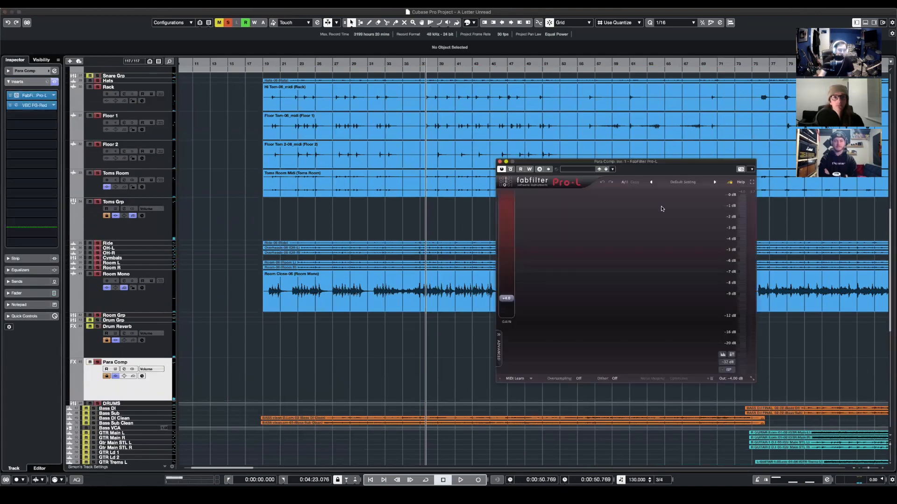
click(499, 161)
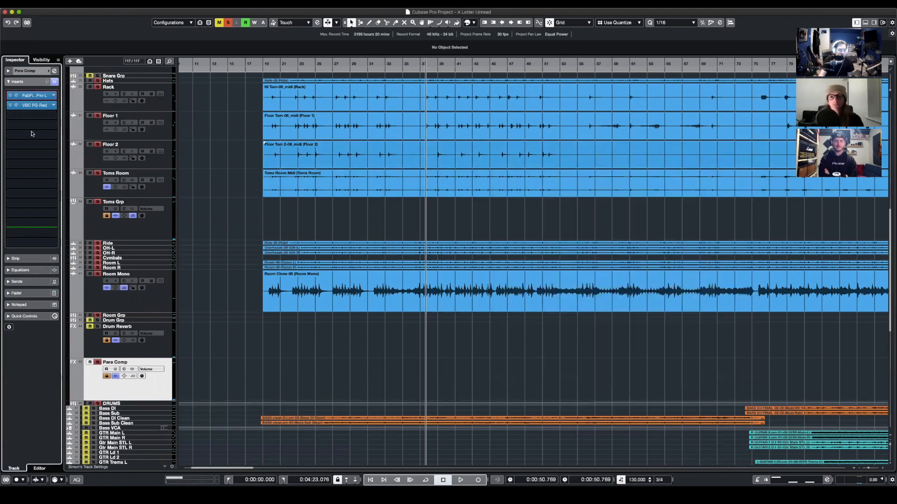
click(34, 106)
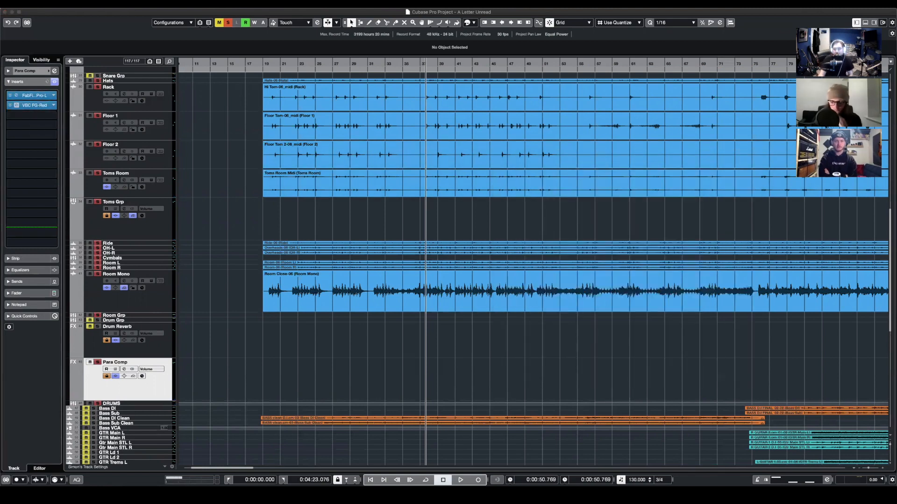
drag(162, 254, 382, 254)
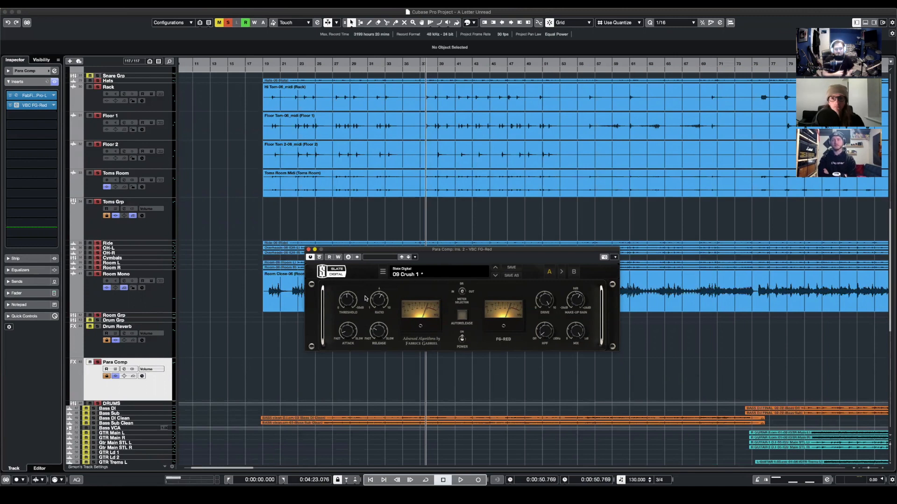
click(308, 251)
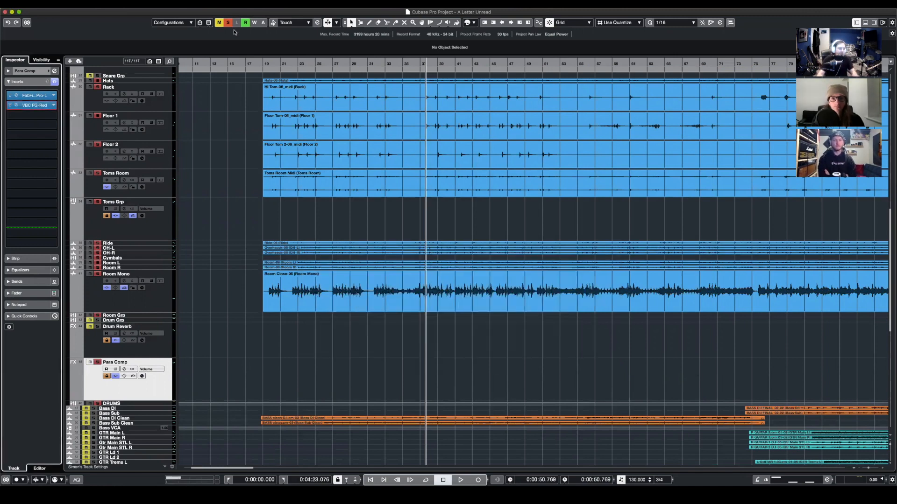
- Solo the DRUMS group and recheck the VBC FG-Red insert on Para Comp
click(97, 404)
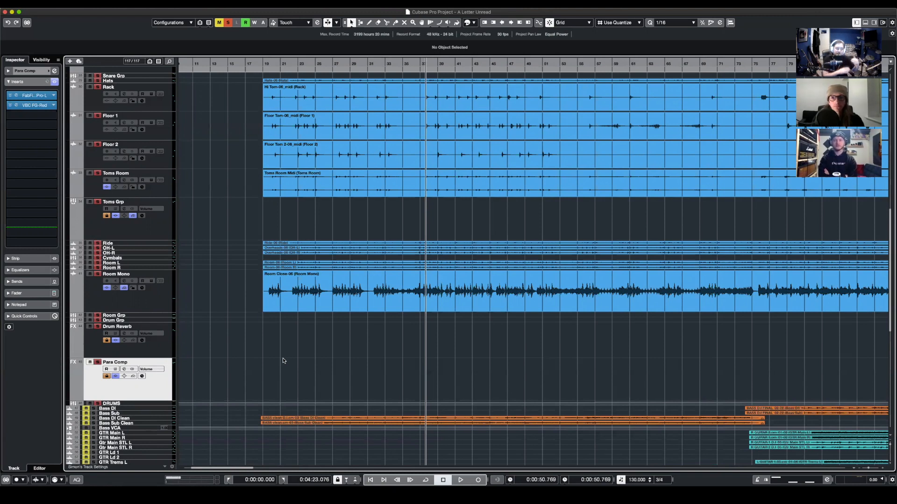
click(16, 105)
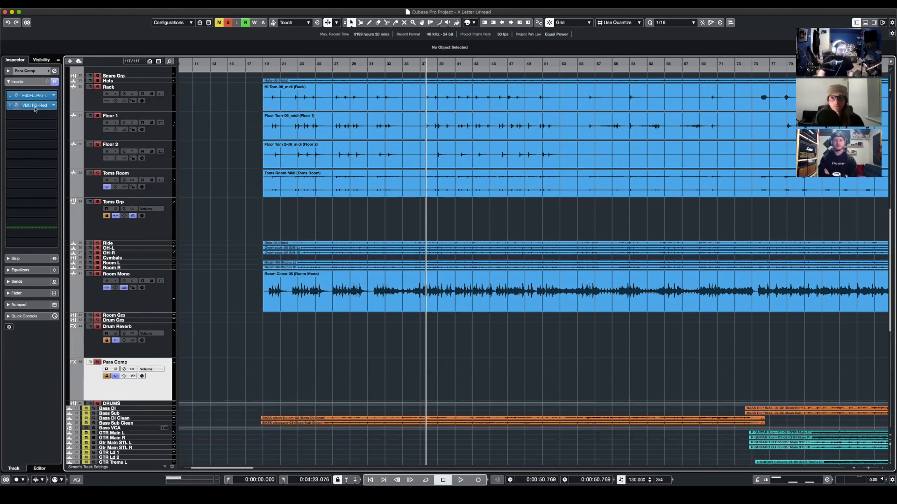
click(308, 249)
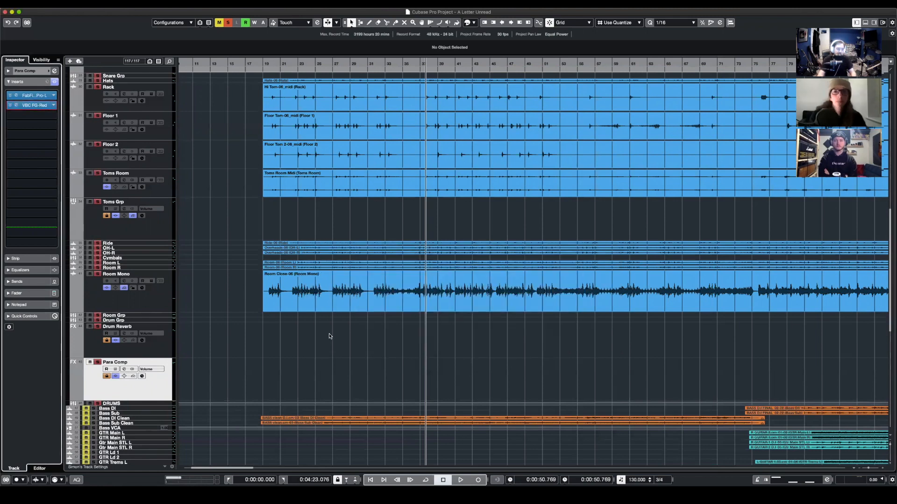
- Play the soloed drums for a few seconds and stop playback
scroll(97, 75, up, 10)
click(98, 75)
key(space)
scroll(161, 360, down, 10)
click(161, 359)
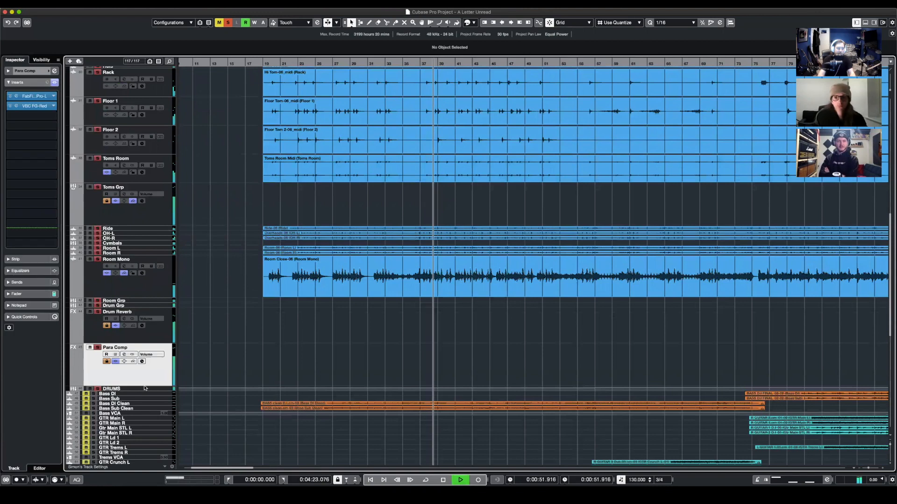
scroll(158, 112, up, 10)
key(space)
- Shrink the drum tracks from Kick In through Para Comp to minimum height and clear all solos
shift+click(158, 109)
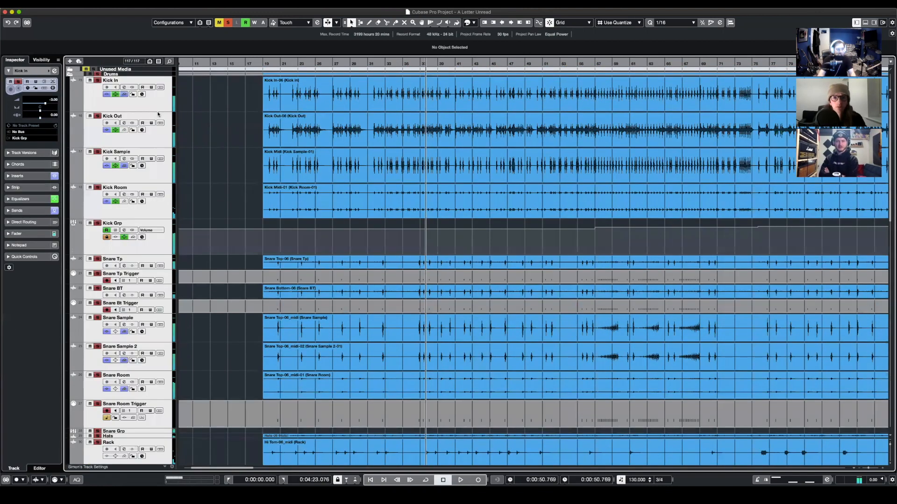
drag(158, 112, 159, 80)
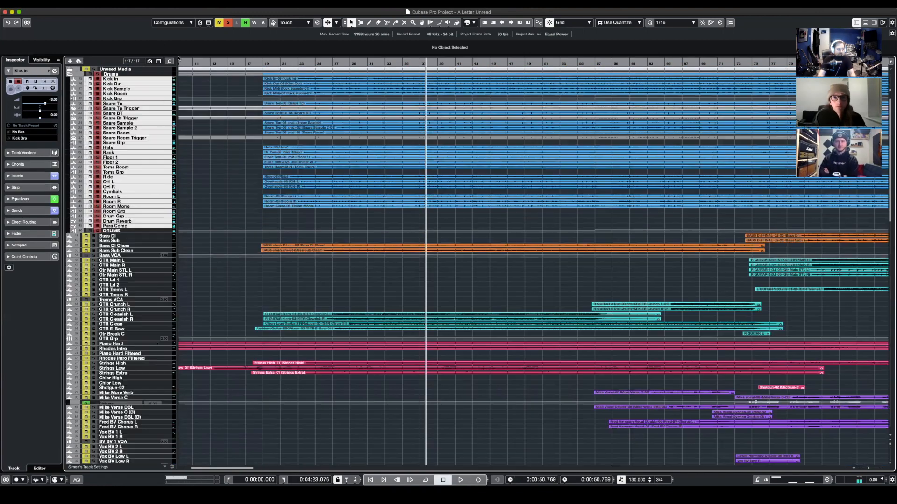
click(231, 22)
- Enlarge the Bass DI, Bass Sub, Bass DI Clean and Bass Sub Clean tracks, then select only Bass DI
key(g)
key(g)
key(g)
key(g)
key(g)
key(g)
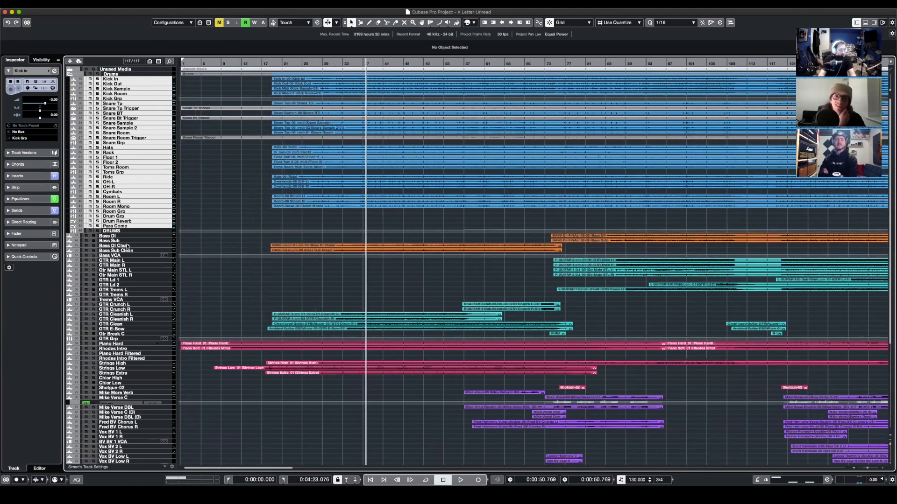
click(158, 236)
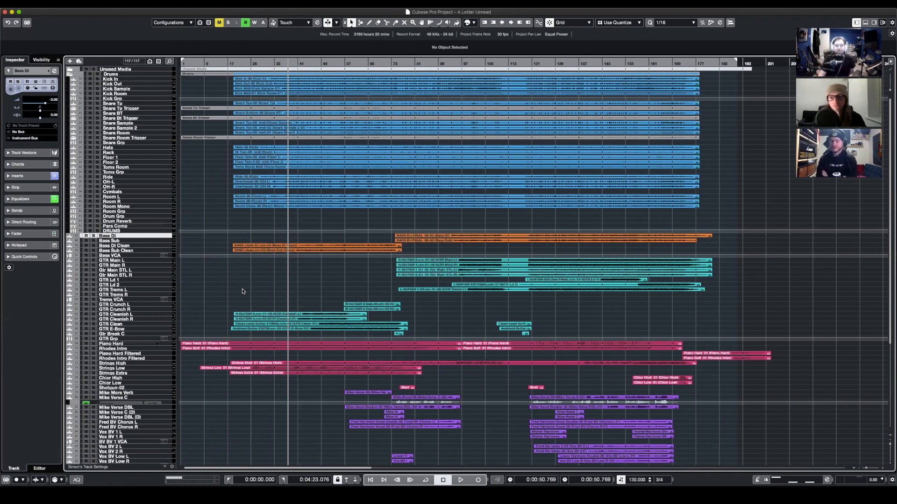
shift+click(128, 251)
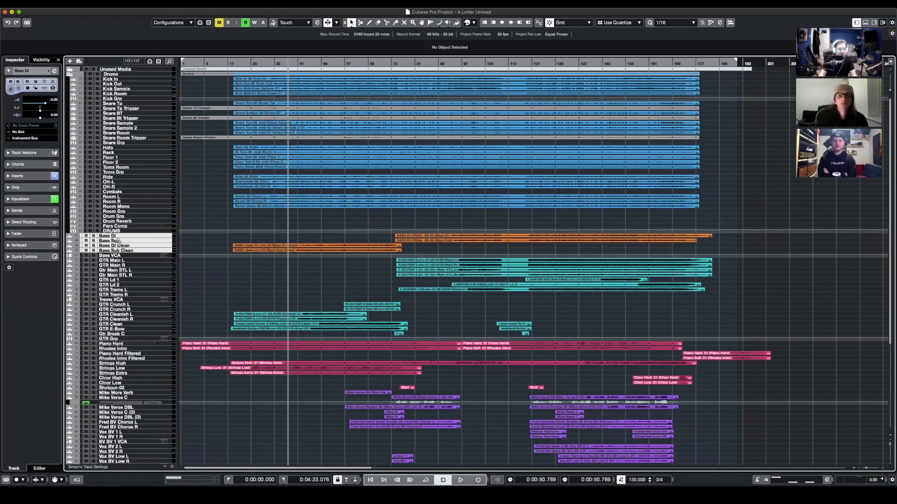
drag(118, 242, 118, 265)
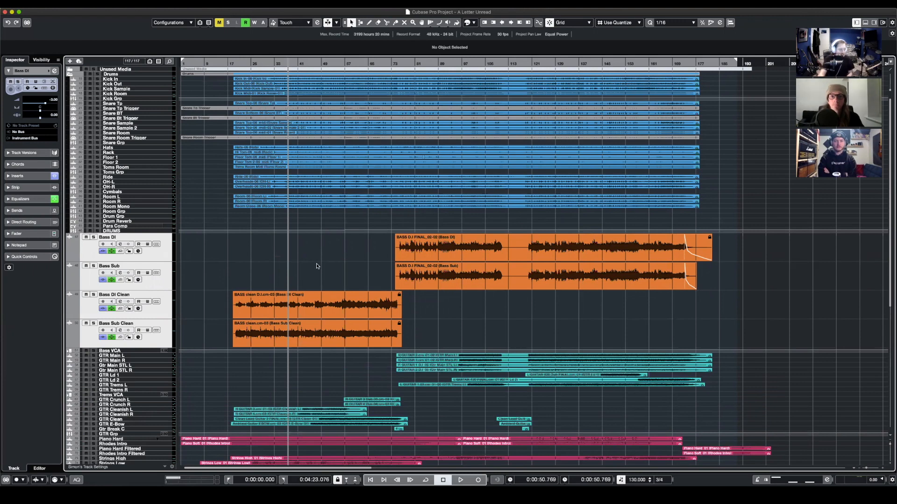
click(90, 253)
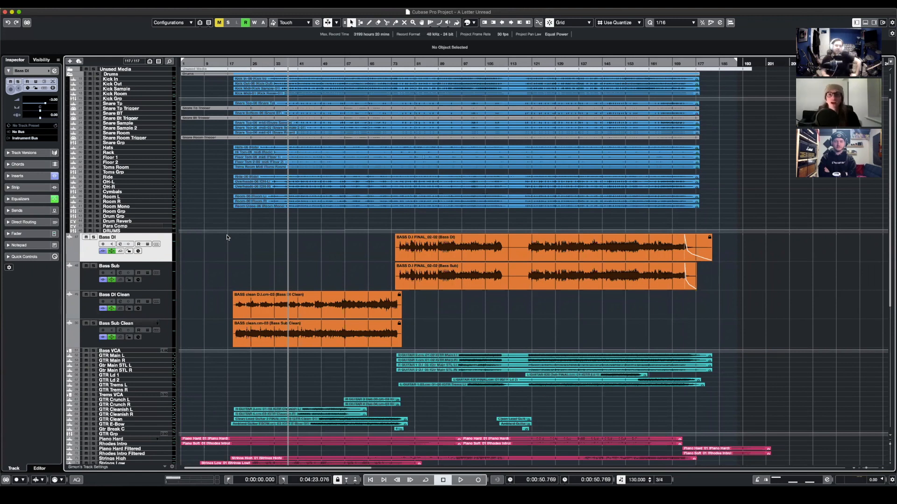
- Check the inserts, sends and routing across the Snare Tp, Kick Grp, Snare Grp and Snare Tp Trigger tracks
click(125, 104)
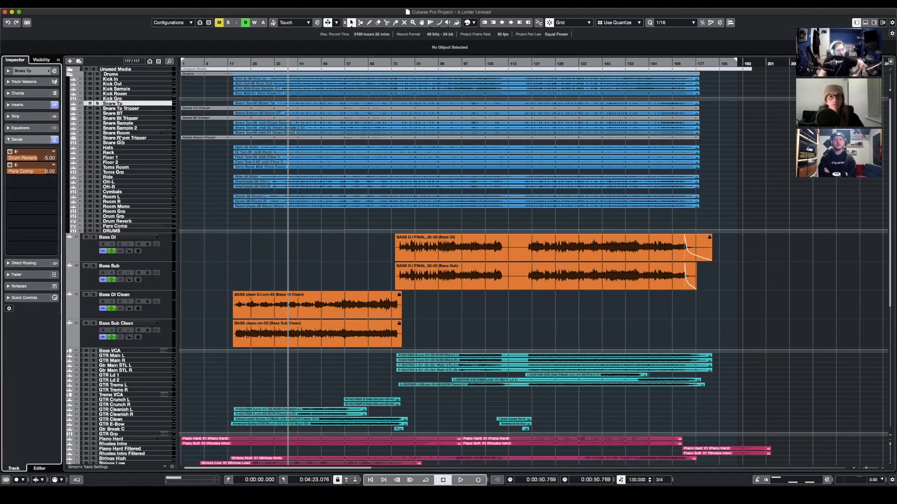
click(113, 98)
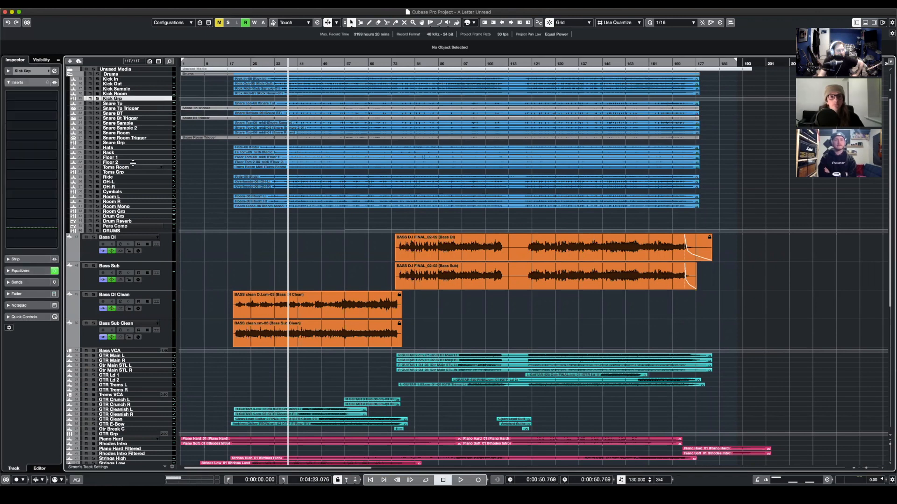
click(120, 143)
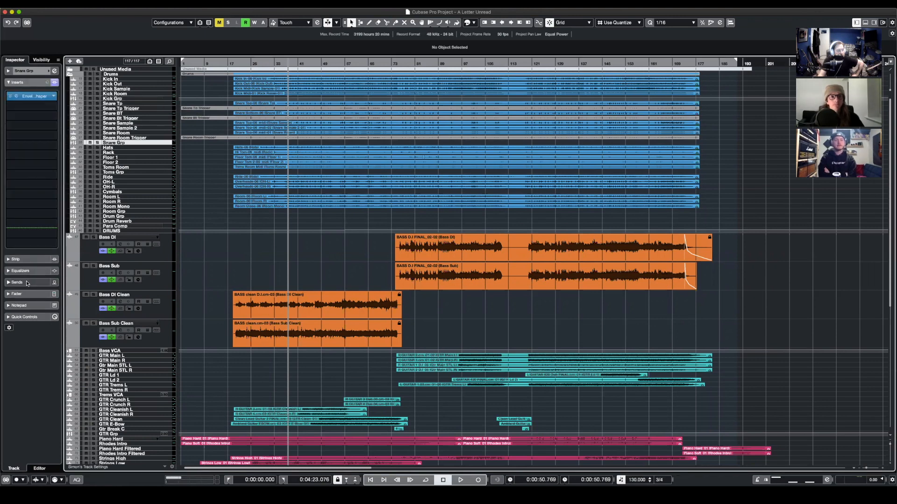
click(33, 82)
click(34, 71)
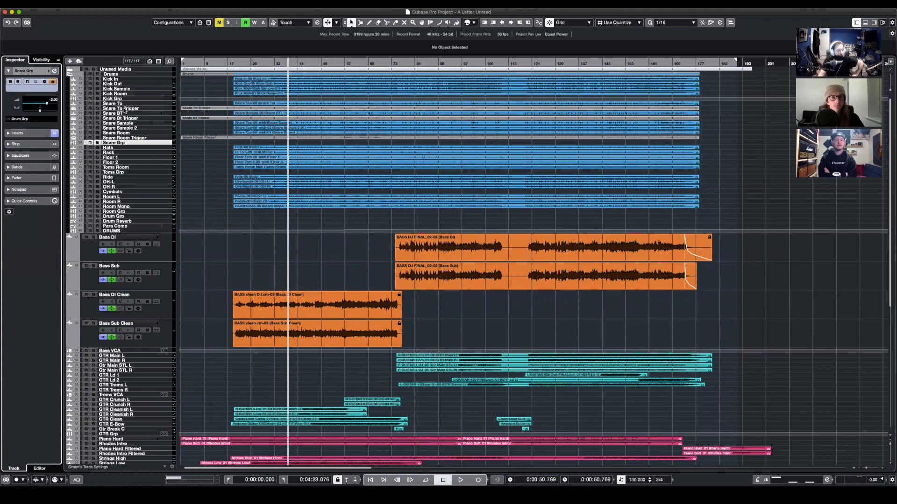
click(125, 109)
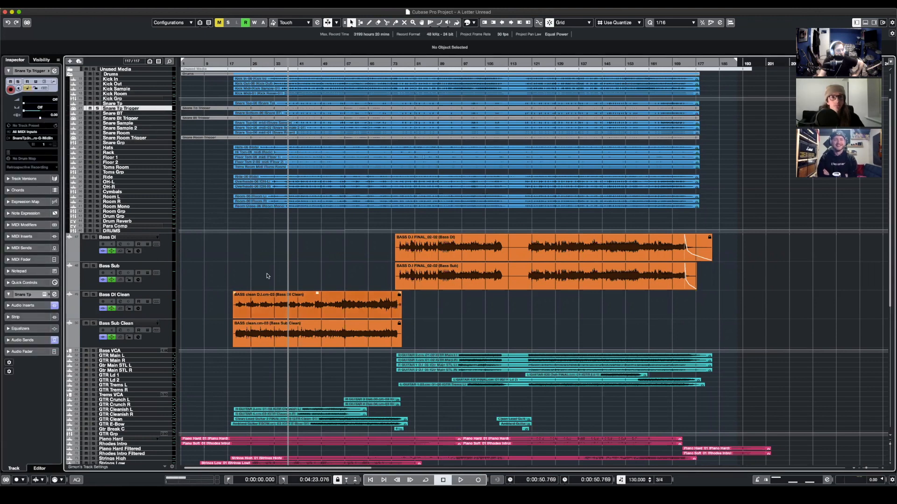
- Open the Compressor insert on the GTR Grp track to view its settings
scroll(266, 278, down, 3)
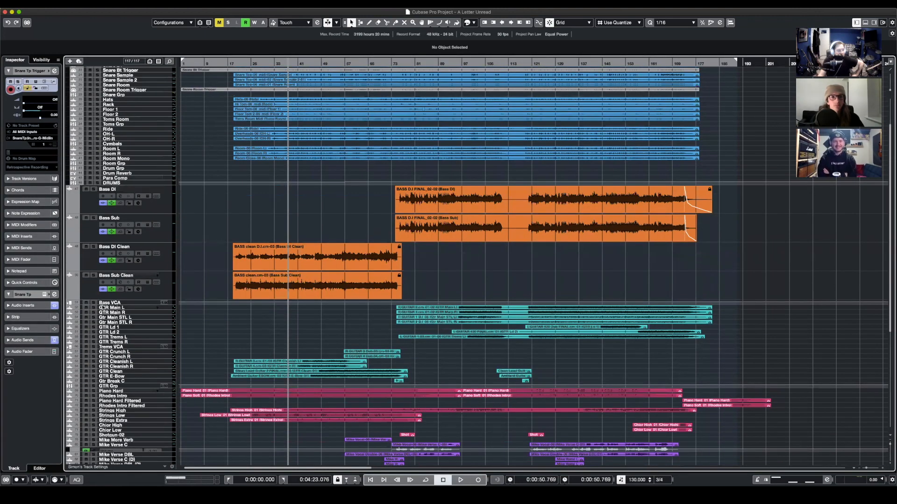
scroll(201, 316, down, 1)
click(120, 372)
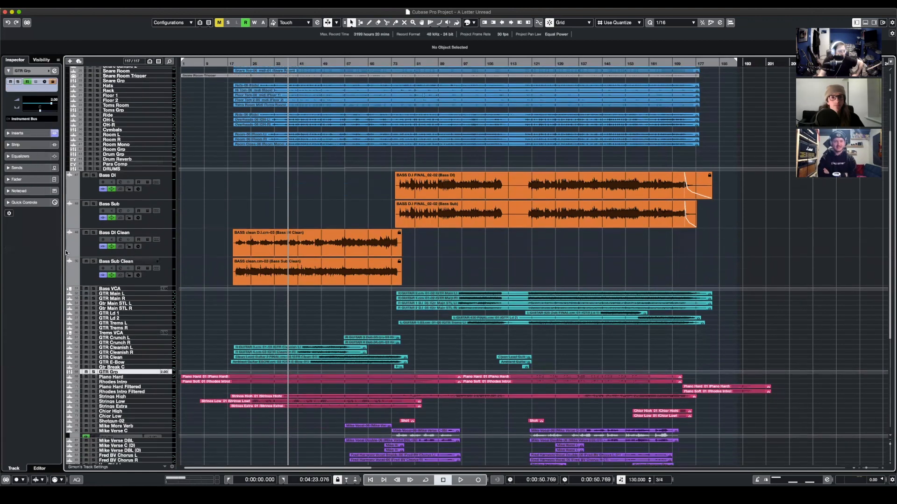
click(17, 81)
click(32, 96)
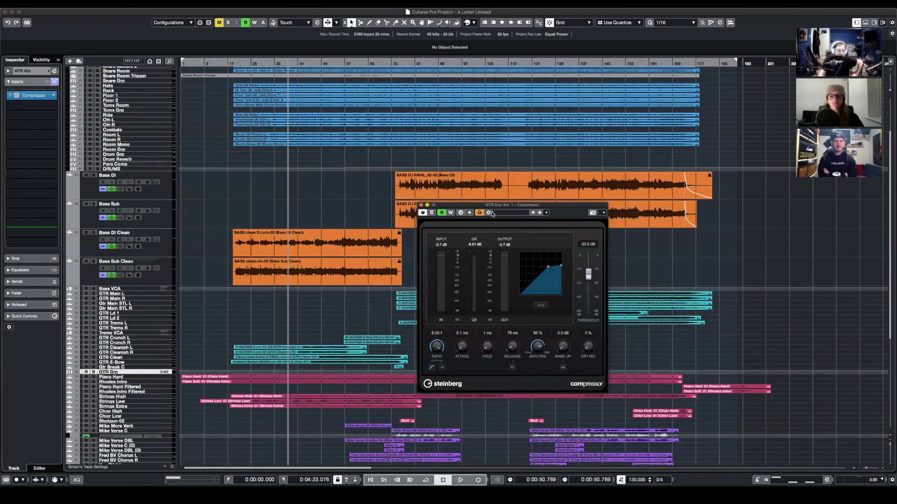
- Inspect the side-chain routing of the guitar group's Compressor, then close the plug-in
click(513, 215)
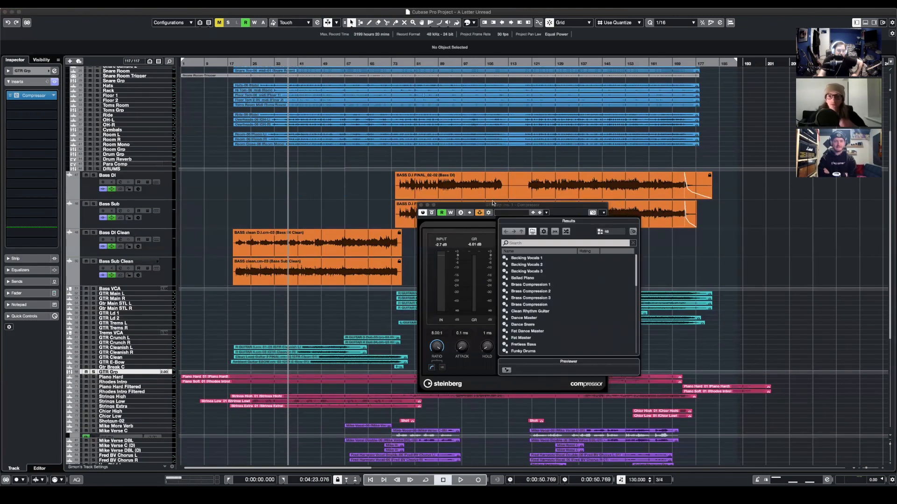
click(484, 215)
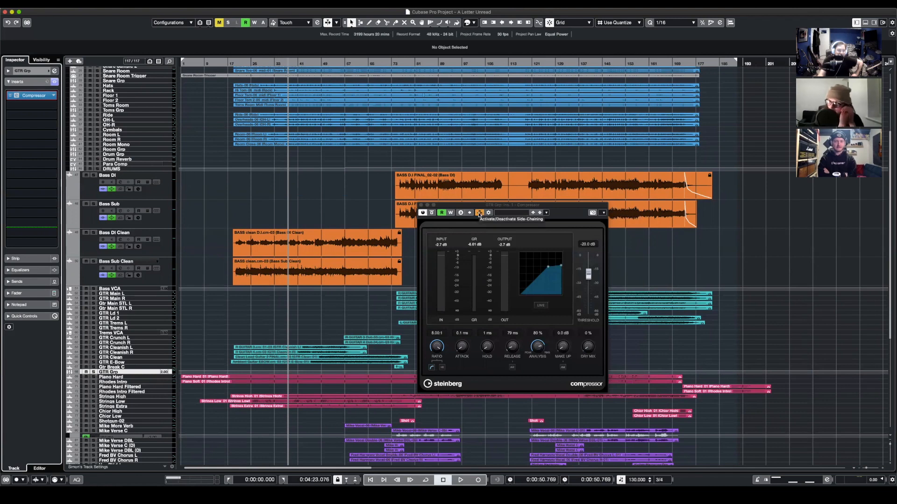
click(479, 213)
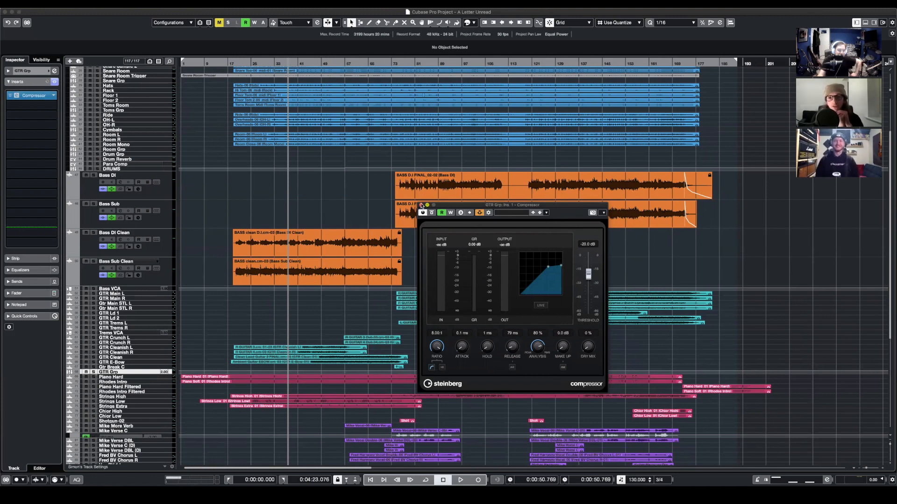
click(489, 213)
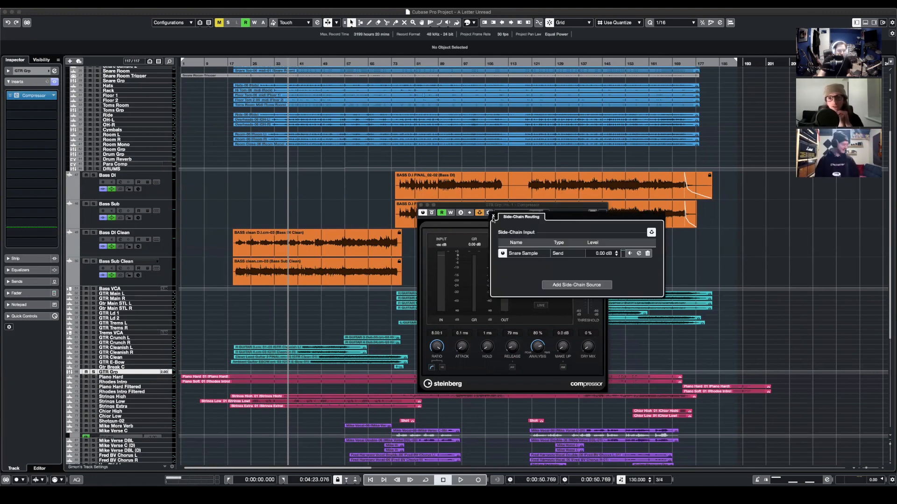
click(493, 217)
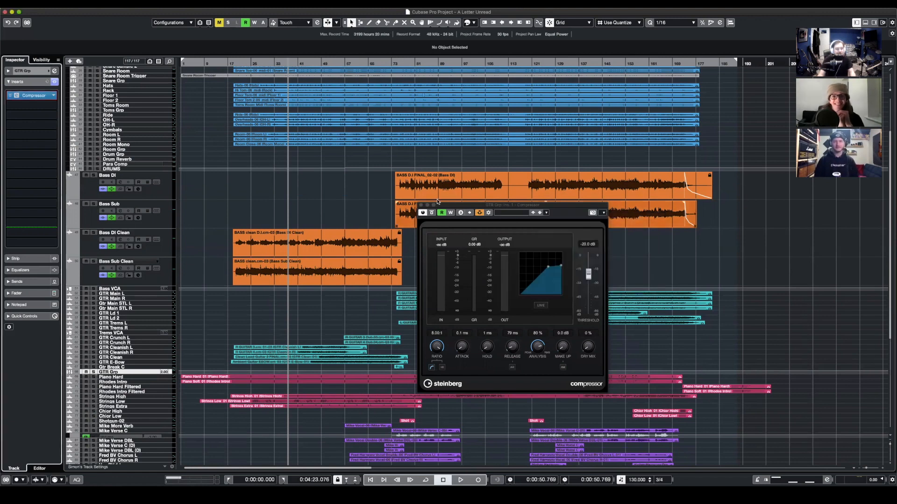
click(420, 205)
- Examine the sends on the Snare Sample track, including the one feeding the guitar group's compressor
scroll(244, 306, up, 4)
scroll(244, 306, down, 1)
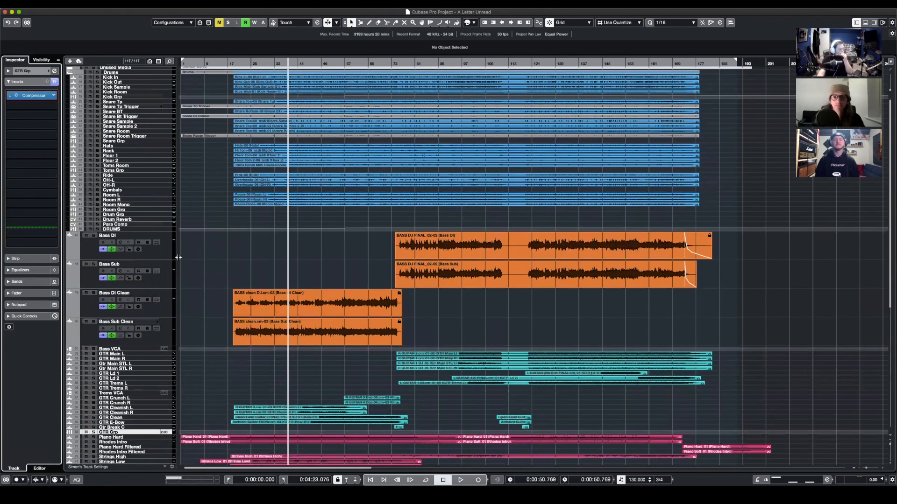
click(146, 122)
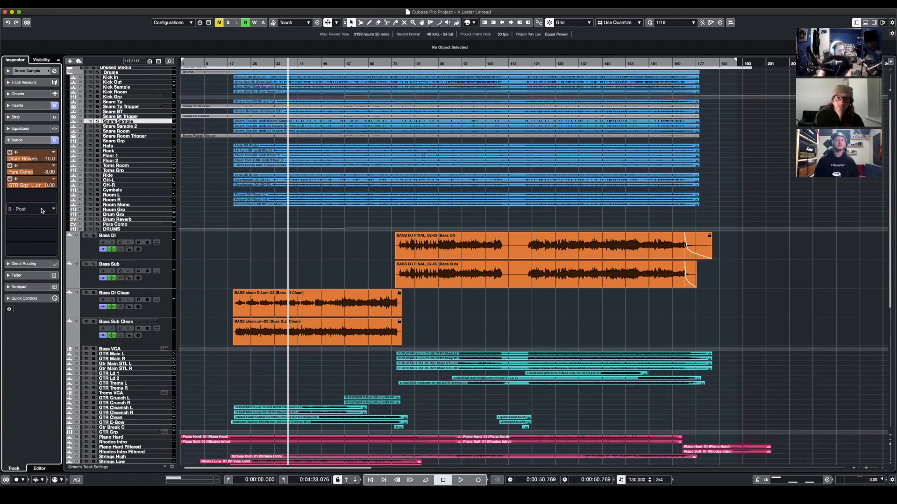
scroll(261, 263, down, 3)
scroll(261, 263, down, 1)
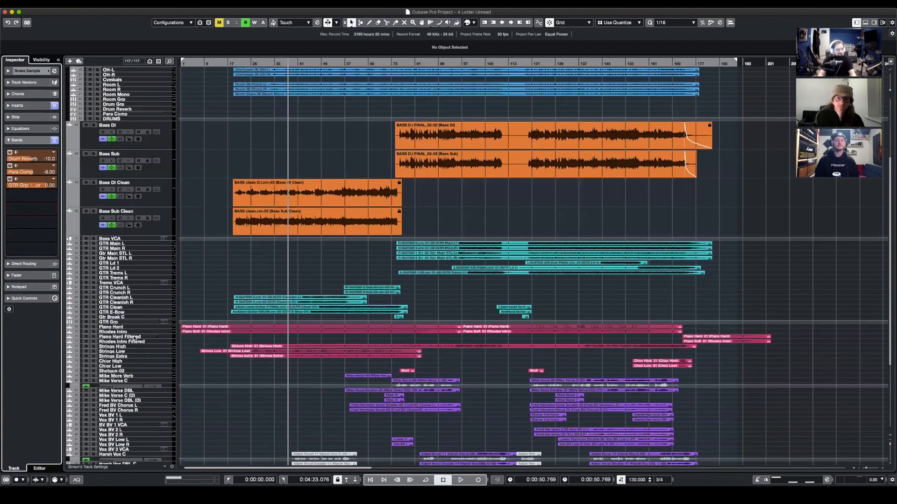
- Solo the GTR Grp track, then open its Compressor insert after checking the sends on the Snare Sample track
click(116, 322)
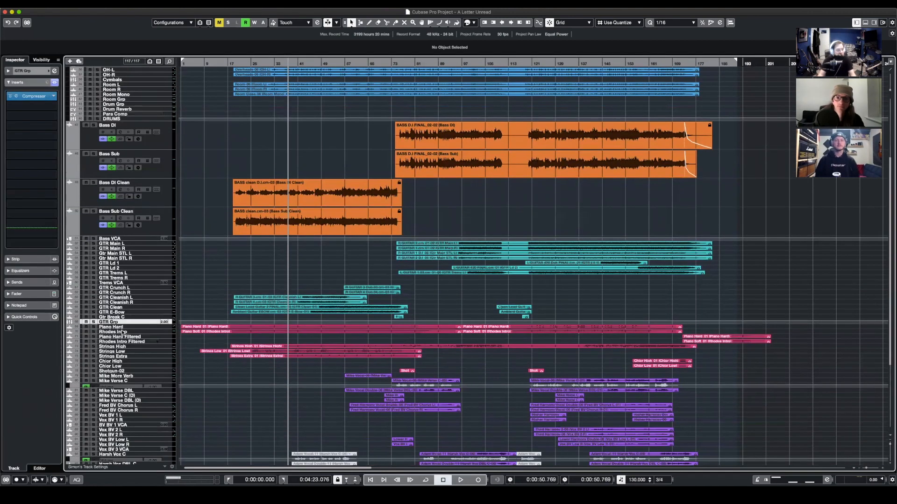
click(94, 322)
scroll(123, 112, up, 4)
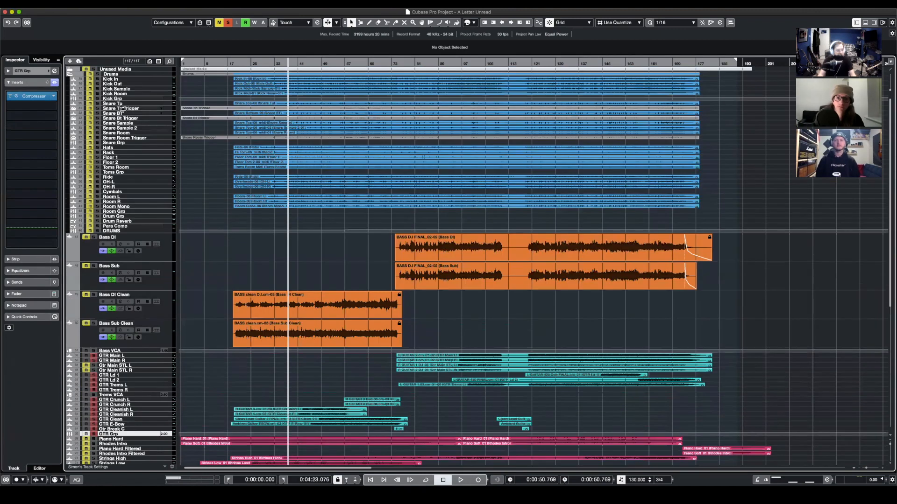
click(134, 123)
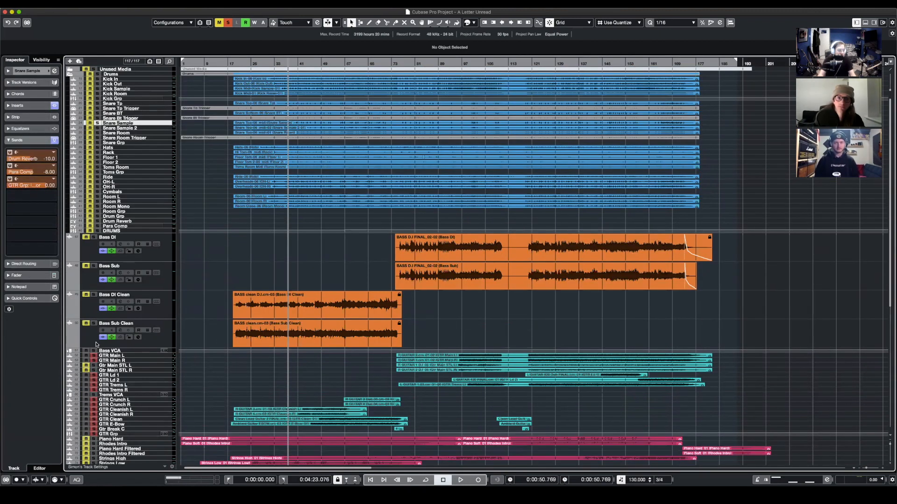
click(108, 433)
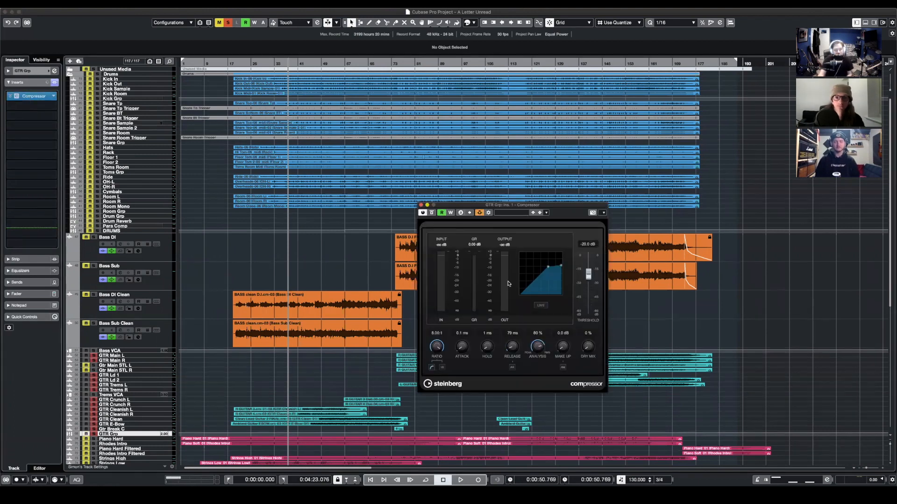
- Solo the Snare Sample track too and play the passage to watch the guitar group's Compressor react, then close the plug-in
scroll(136, 127, down, 1)
scroll(131, 112, up, 1)
click(97, 123)
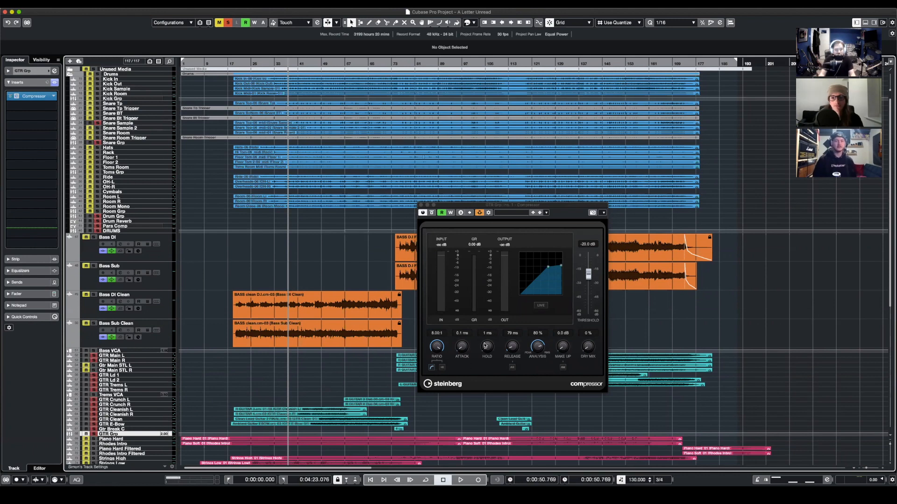
key(space)
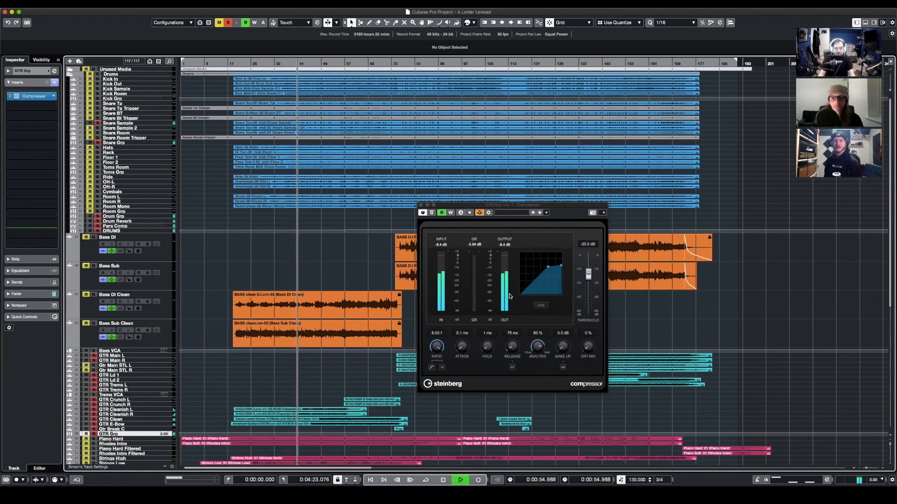
key(space)
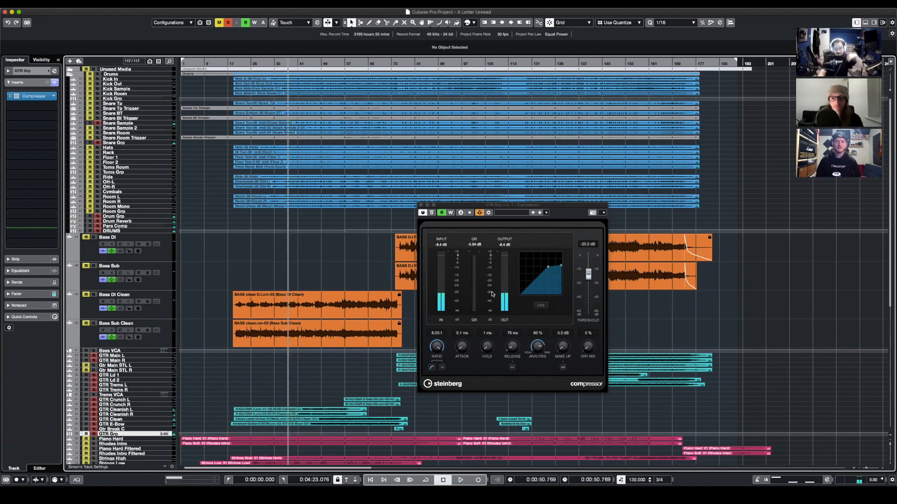
click(421, 206)
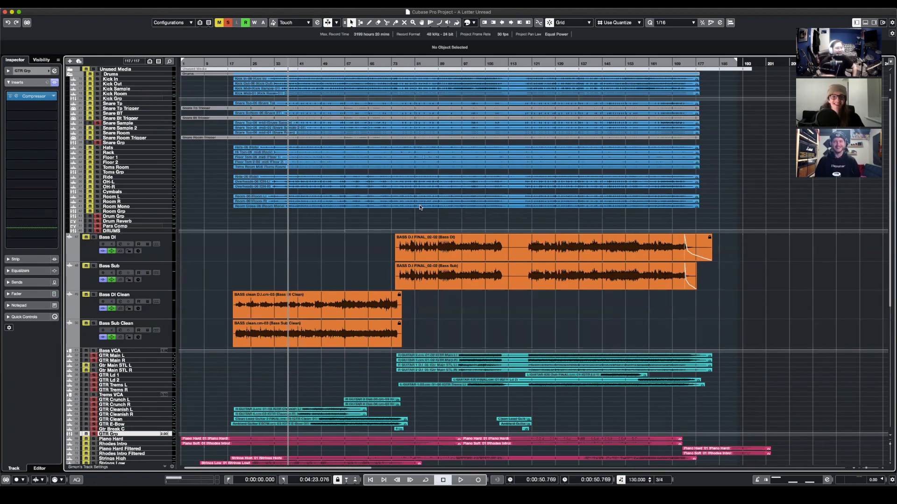
- Deactivate all solo states and show the GTR Grp track's channel settings and output routing
click(228, 22)
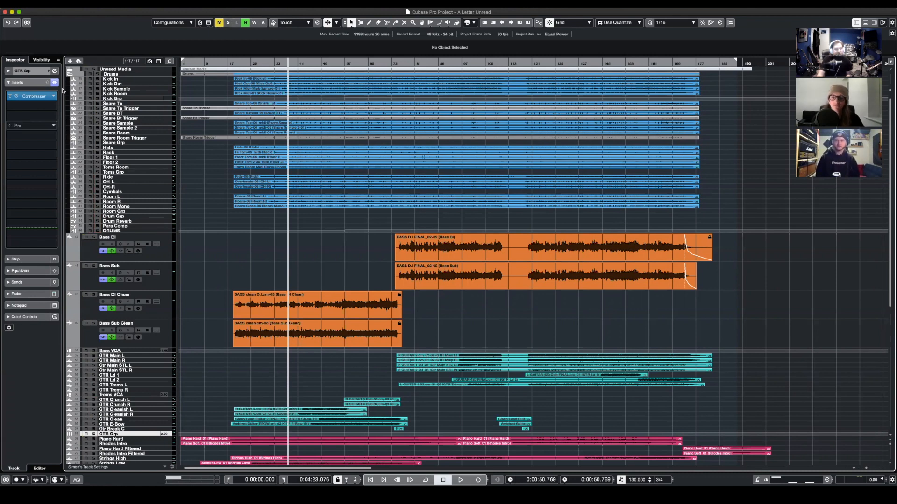
click(8, 70)
scroll(212, 257, down, 1)
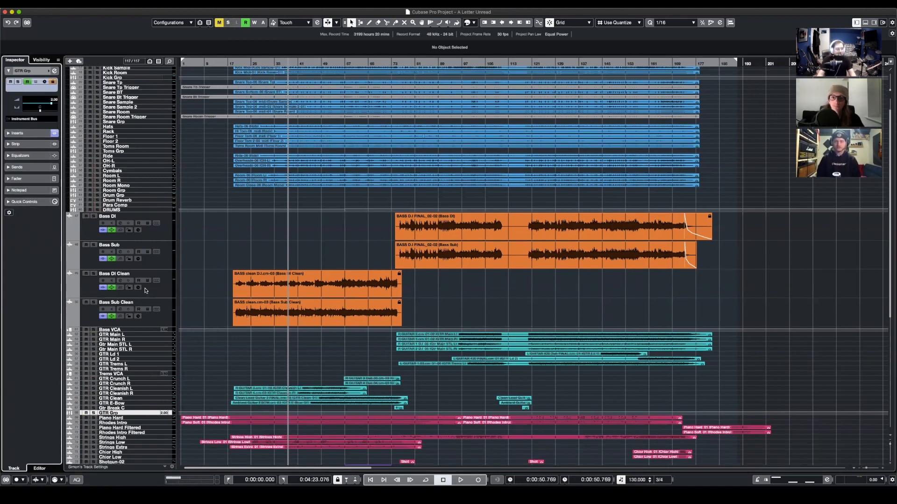
scroll(230, 284, up, 1)
- Examine the sends on the Kick In and Kick Sample tracks, including those feeding the bass tracks, and show Kick Sample's routing
click(121, 85)
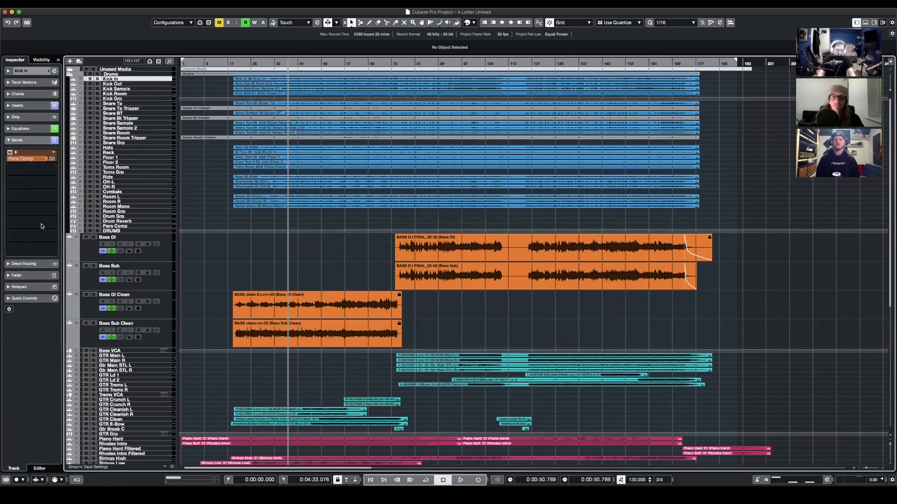
click(126, 89)
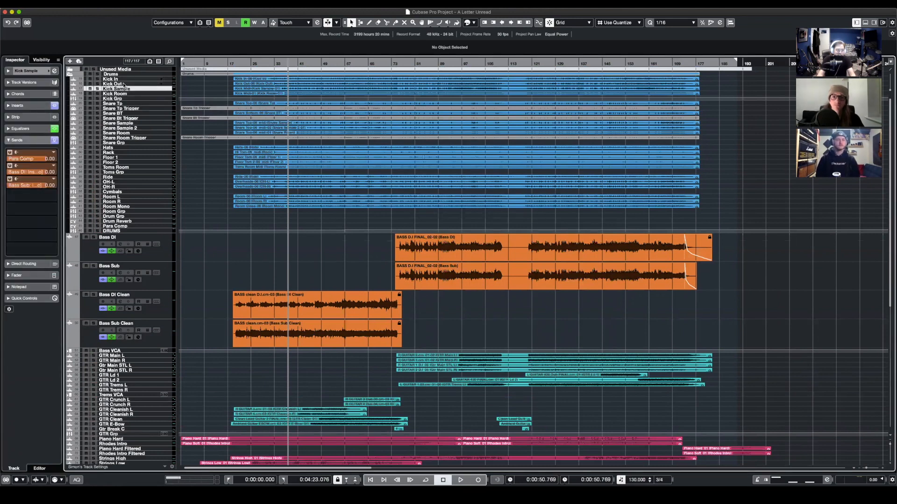
scroll(131, 296, down, 3)
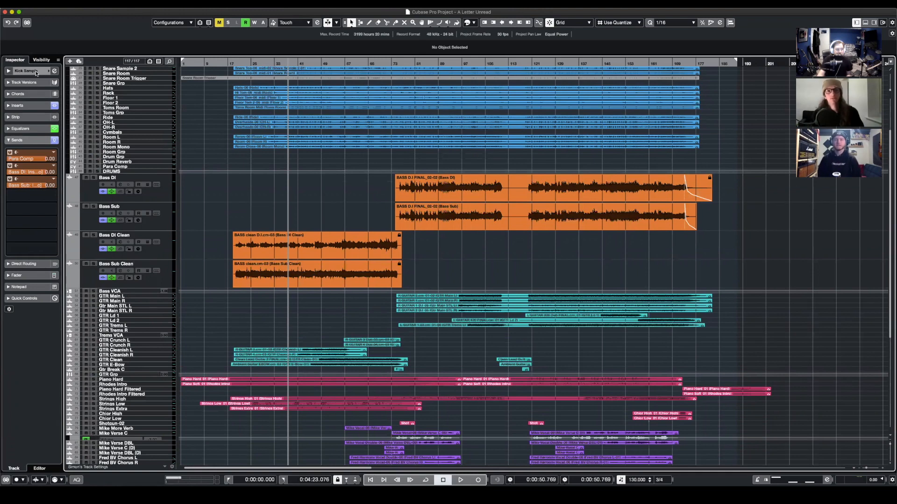
click(9, 71)
scroll(179, 115, up, 3)
- Select the Bass Sub Clean track and show its inserts
click(91, 343)
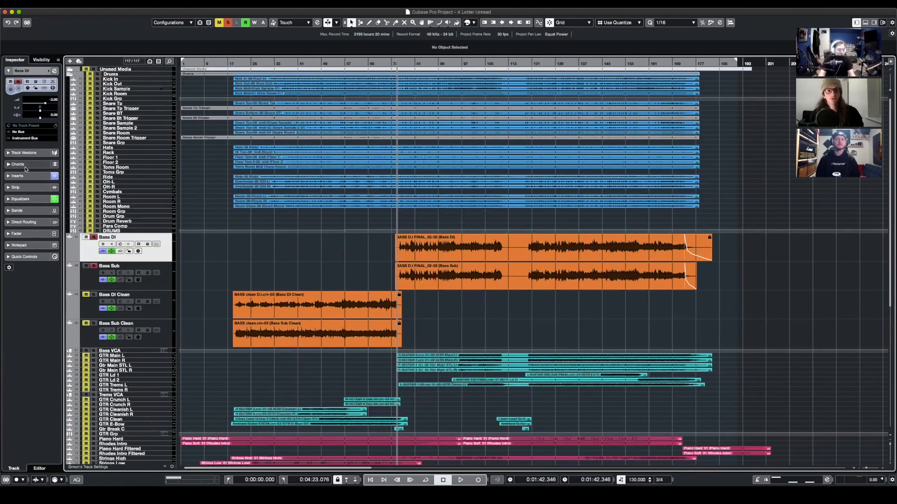
click(31, 176)
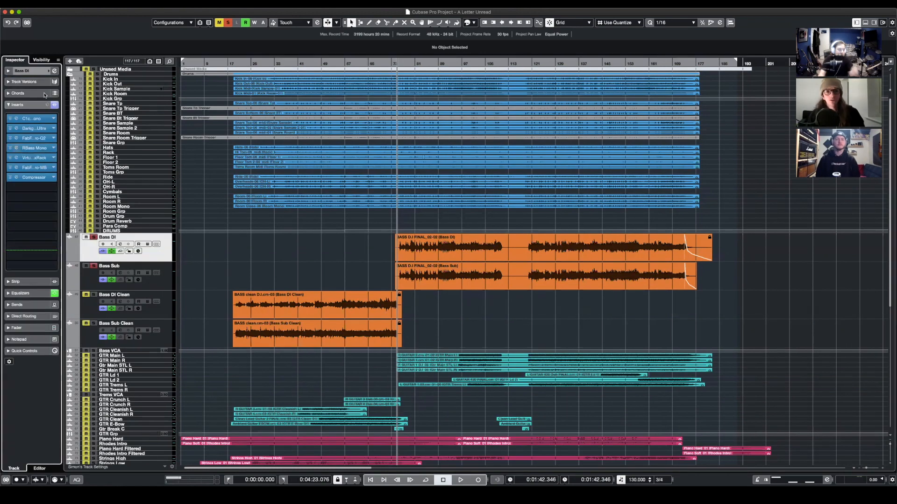